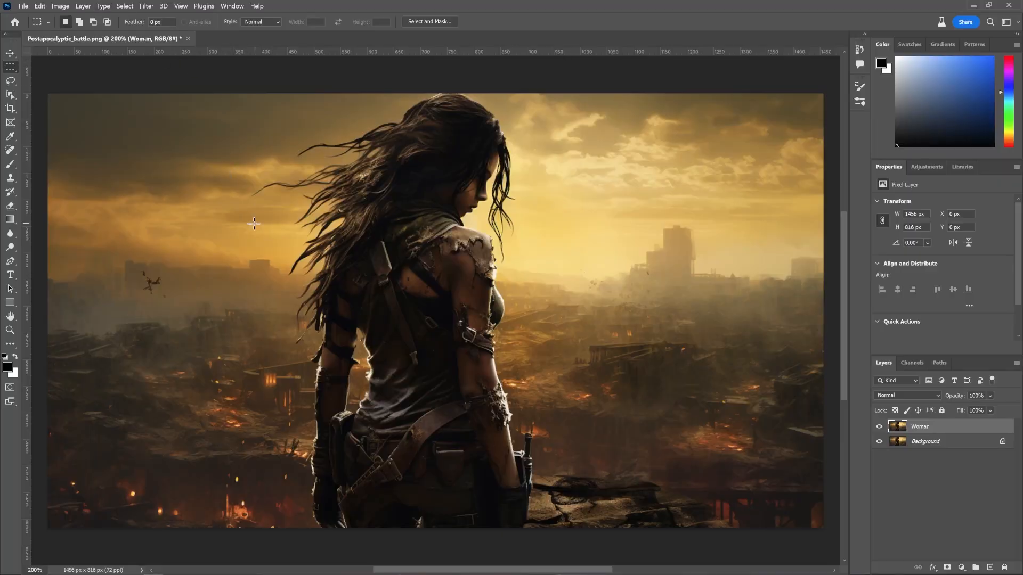
Step: Select the woman on the Woman layer automatically with Select Subject
{"action": "left_click", "coordinate": [14, 260]}
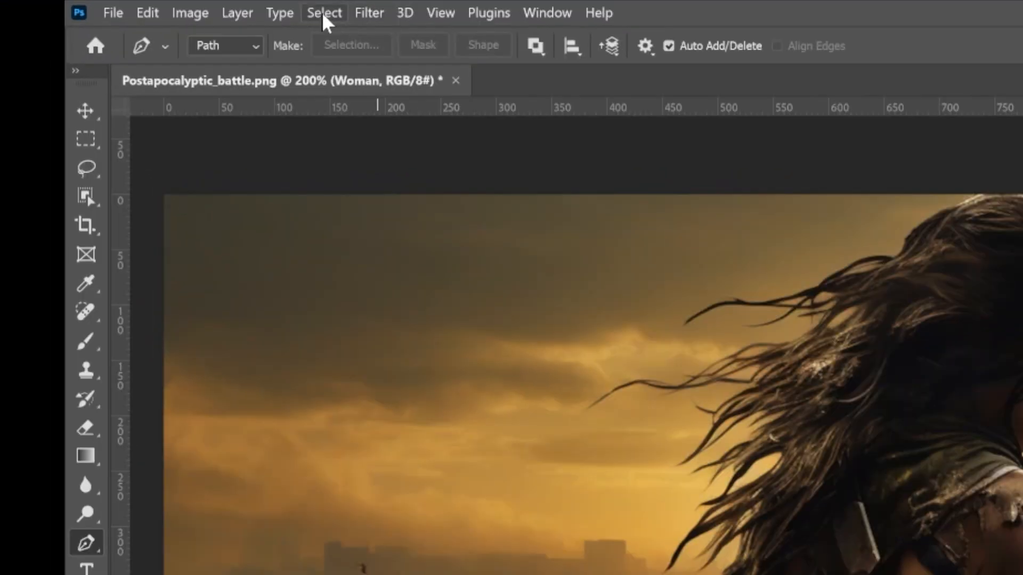
{"action": "left_click", "coordinate": [126, 5]}
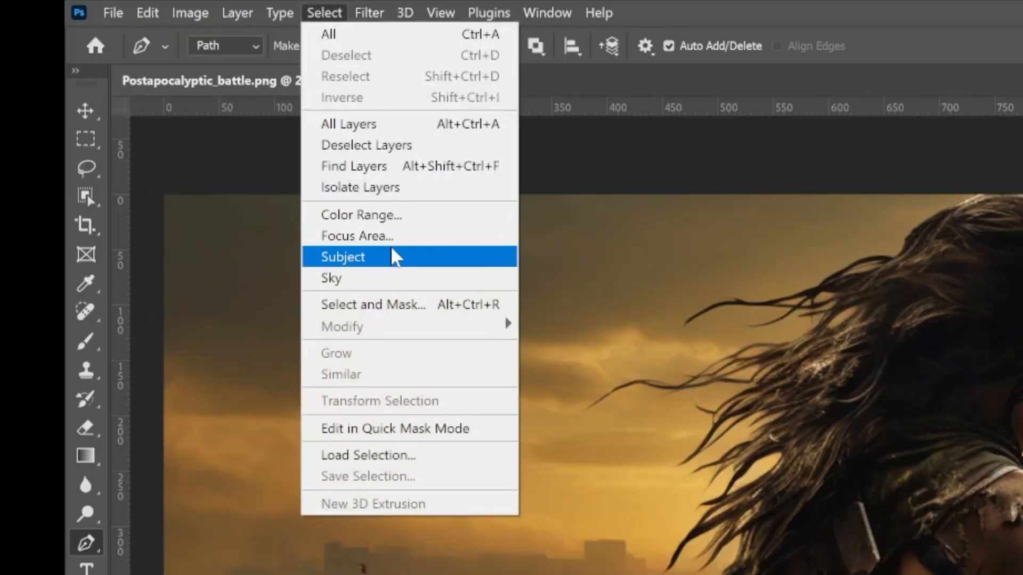
{"action": "left_click", "coordinate": [394, 258]}
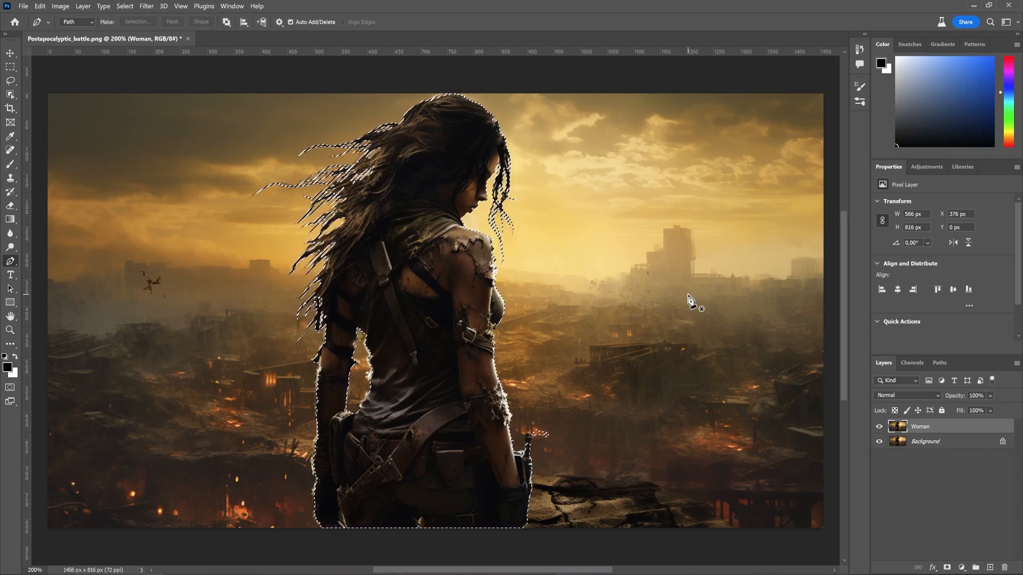
Step: Add the missed gap between the arm and torso at the waist to the selection with the Polygonal Lasso tool
{"action": "key", "text": "ctrl+plus"}
{"action": "key", "text": "ctrl+plus"}
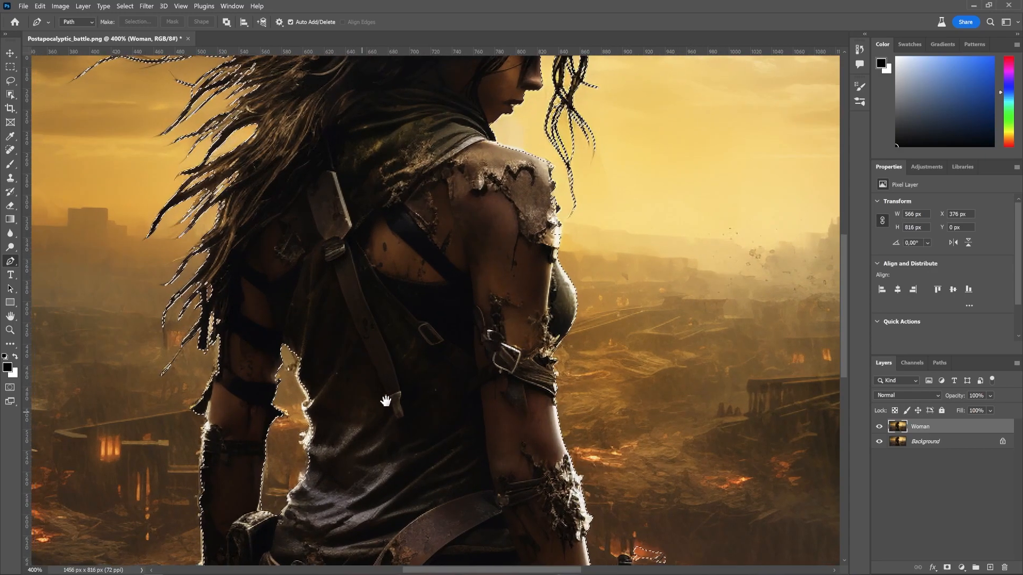
{"action": "left_click_drag", "start_coordinate": [384, 399], "coordinate": [546, 290]}
{"action": "key", "text": "ctrl+plus"}
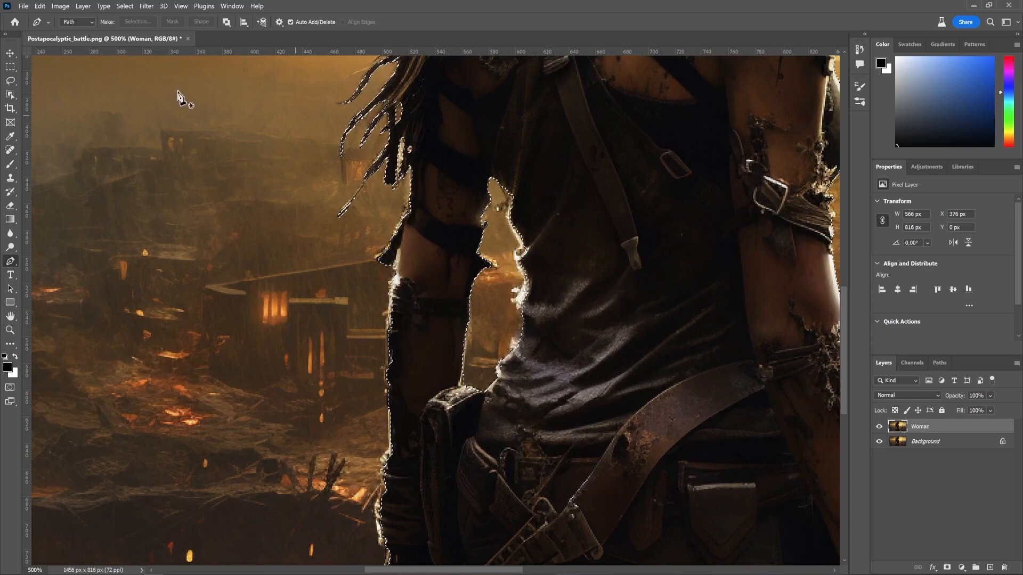
{"action": "key", "text": "shift+l"}
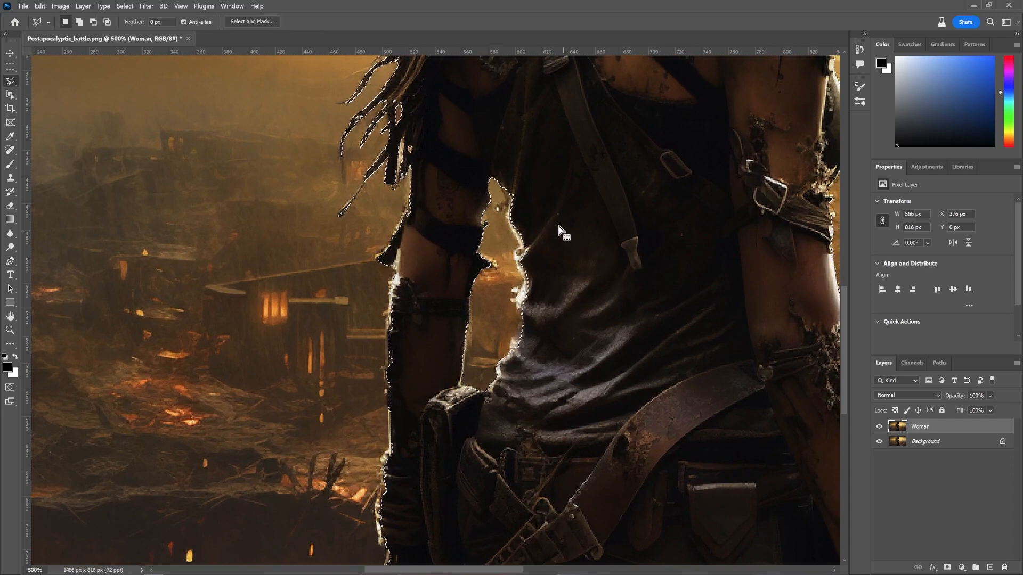
{"action": "key", "text": "shift"}
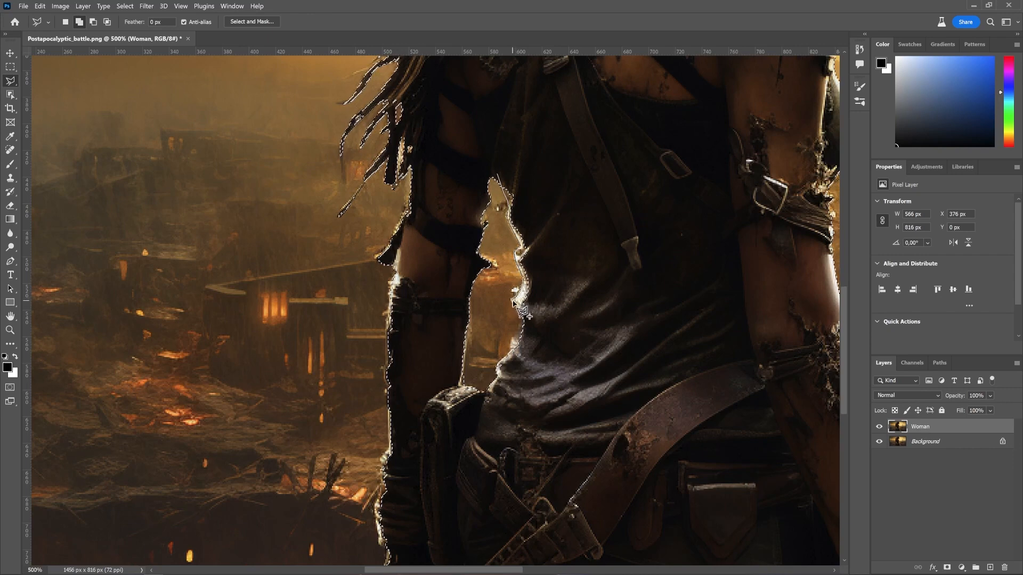
{"action": "left_click", "coordinate": [511, 350]}
{"action": "left_click", "coordinate": [513, 363]}
{"action": "left_click", "coordinate": [533, 352]}
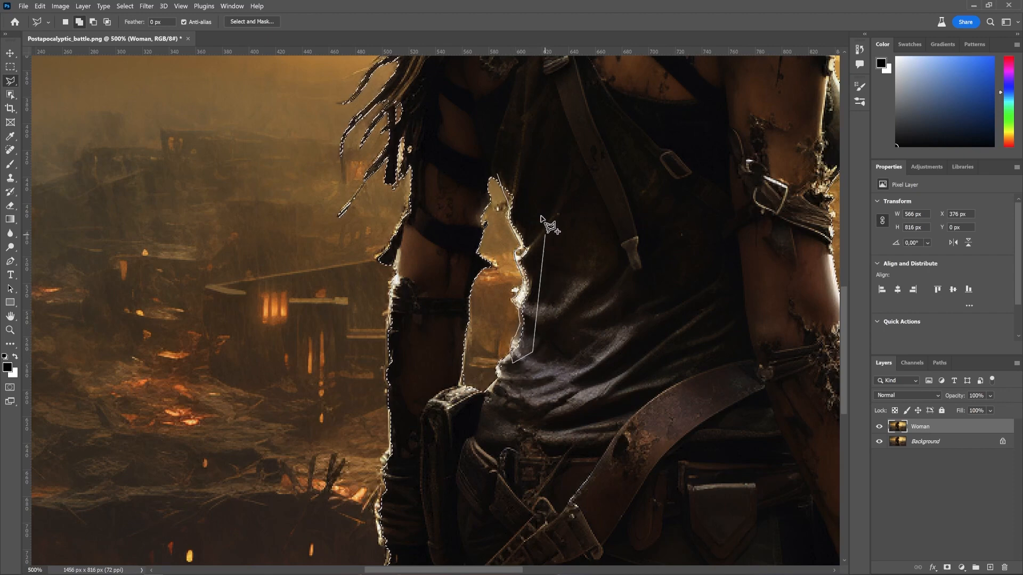
{"action": "double_click", "coordinate": [515, 154]}
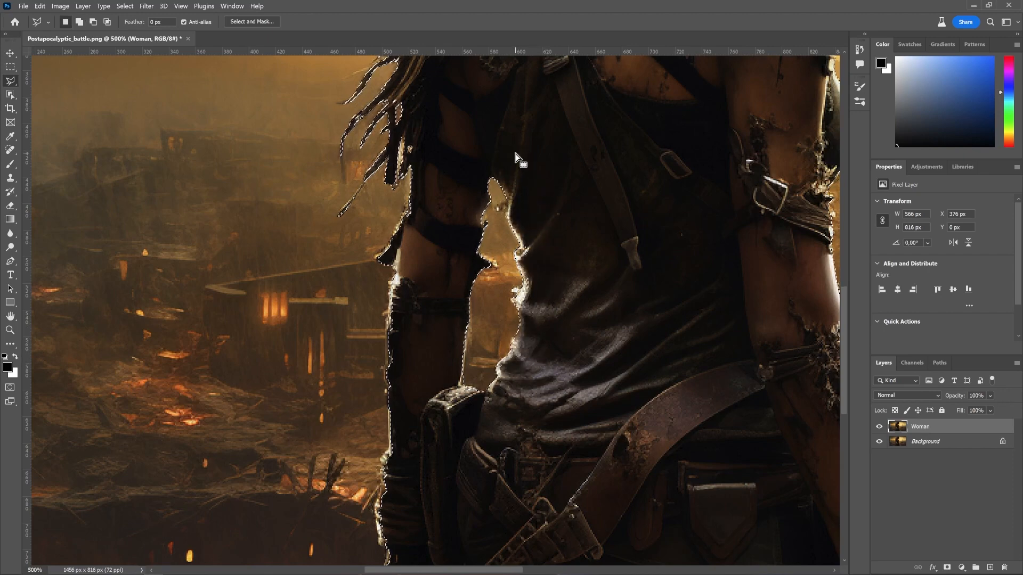
Step: Add the uneven edge of the torso just below the armpit to the selection with another polygon
{"action": "left_click", "coordinate": [533, 240], "text": "shift"}
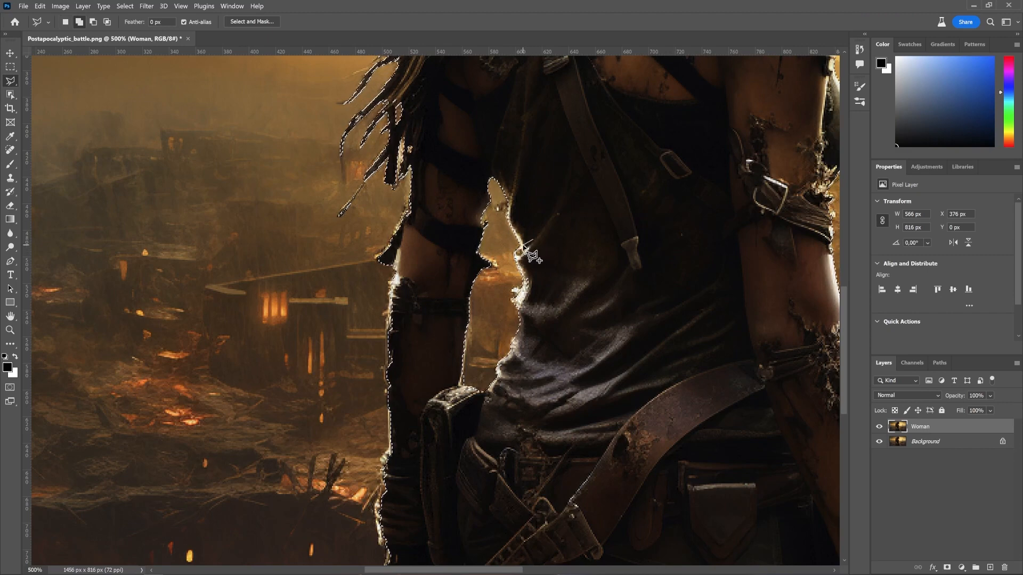
{"action": "left_click", "coordinate": [523, 246]}
{"action": "left_click", "coordinate": [521, 258]}
{"action": "left_click", "coordinate": [527, 259]}
{"action": "left_click", "coordinate": [539, 249]}
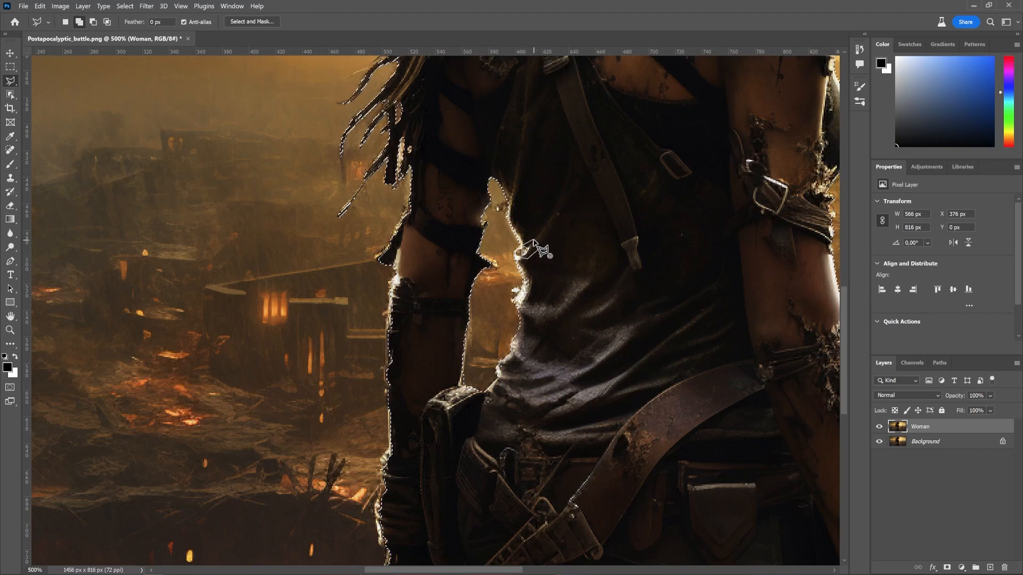
{"action": "left_click", "coordinate": [533, 241]}
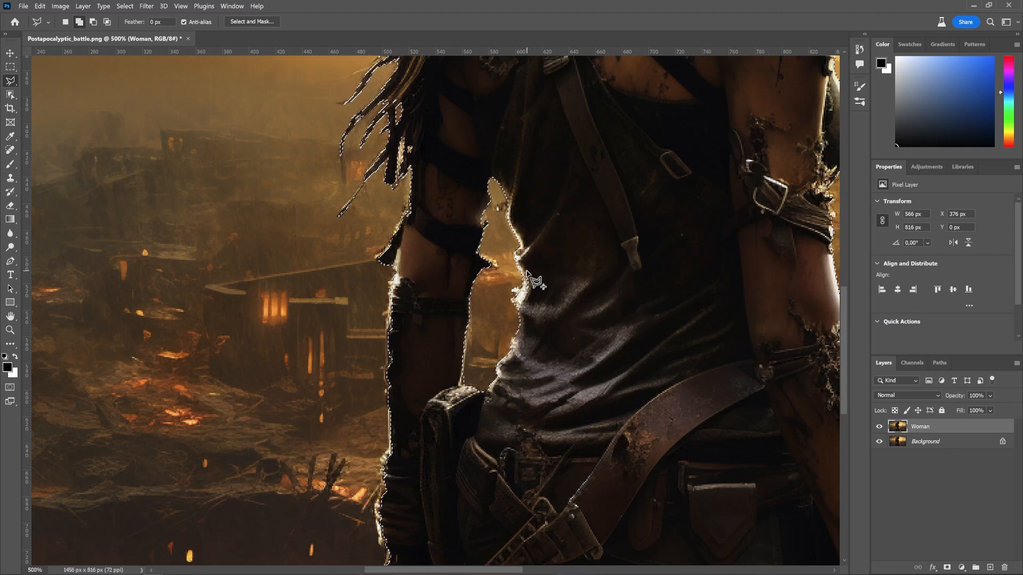
{"action": "left_click", "coordinate": [524, 302], "text": "shift"}
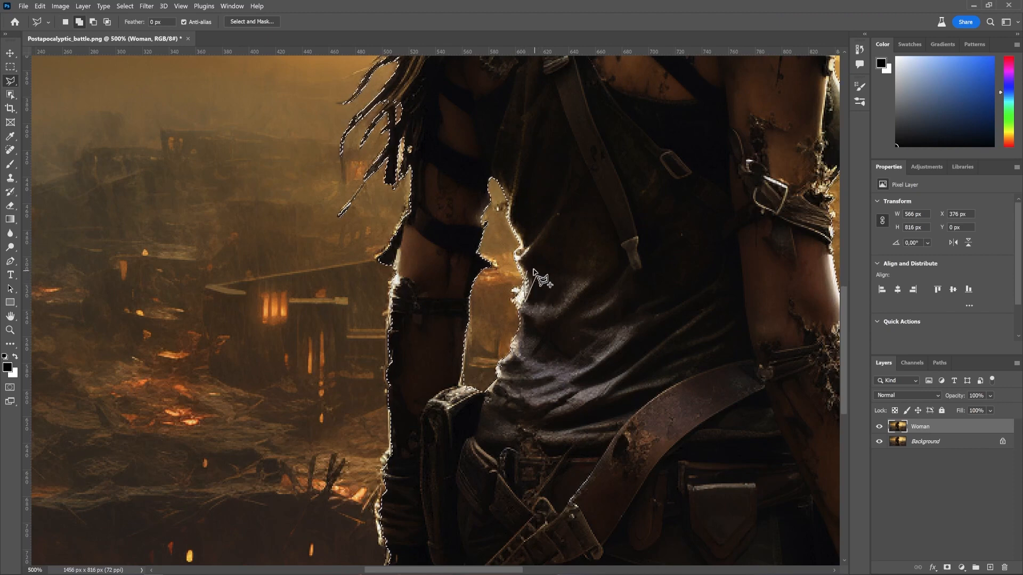
{"action": "left_click", "coordinate": [528, 271]}
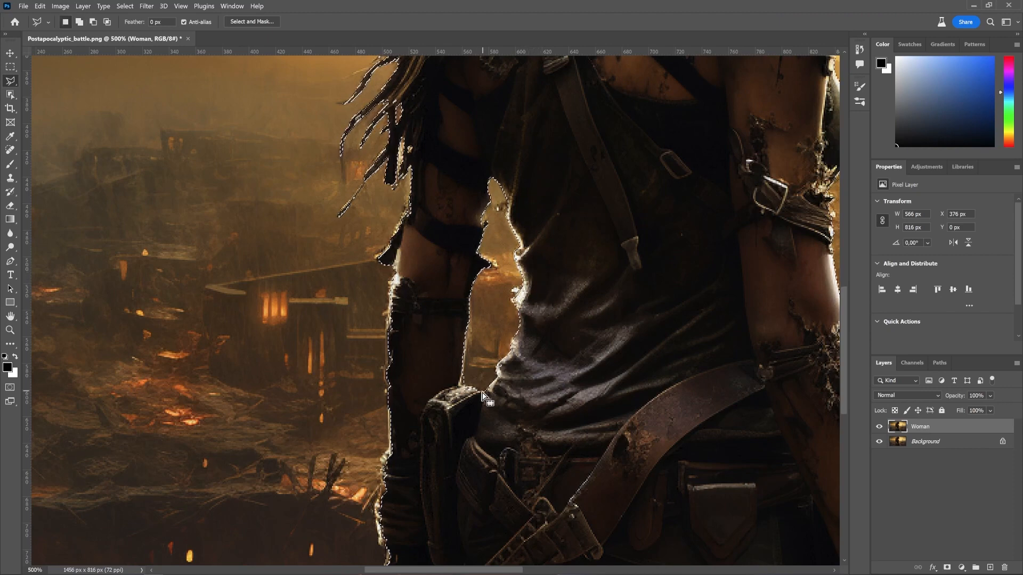
{"action": "left_click_drag", "start_coordinate": [475, 391], "coordinate": [522, 332]}
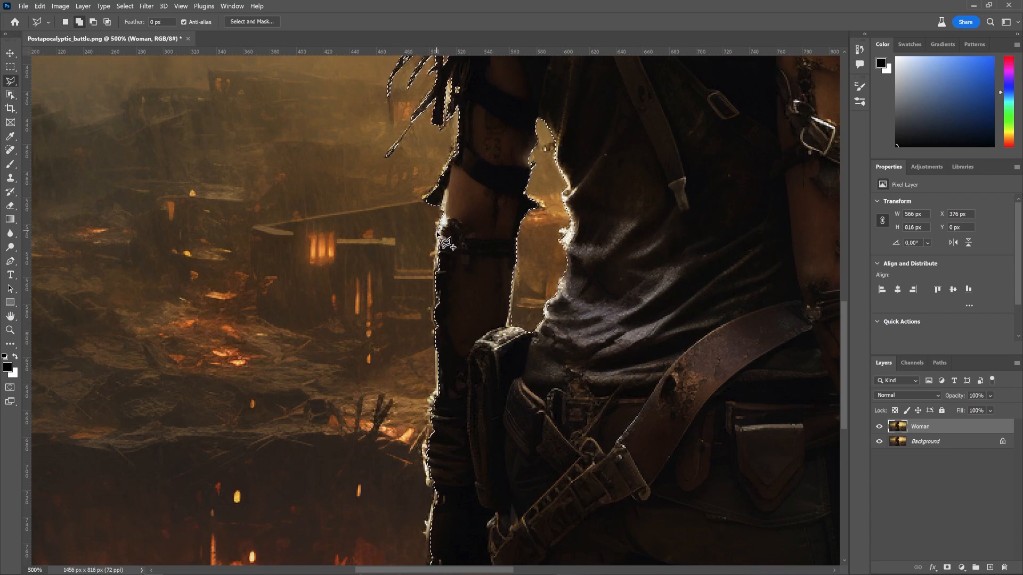
{"action": "left_click", "coordinate": [435, 318]}
{"action": "key", "text": "Escape"}
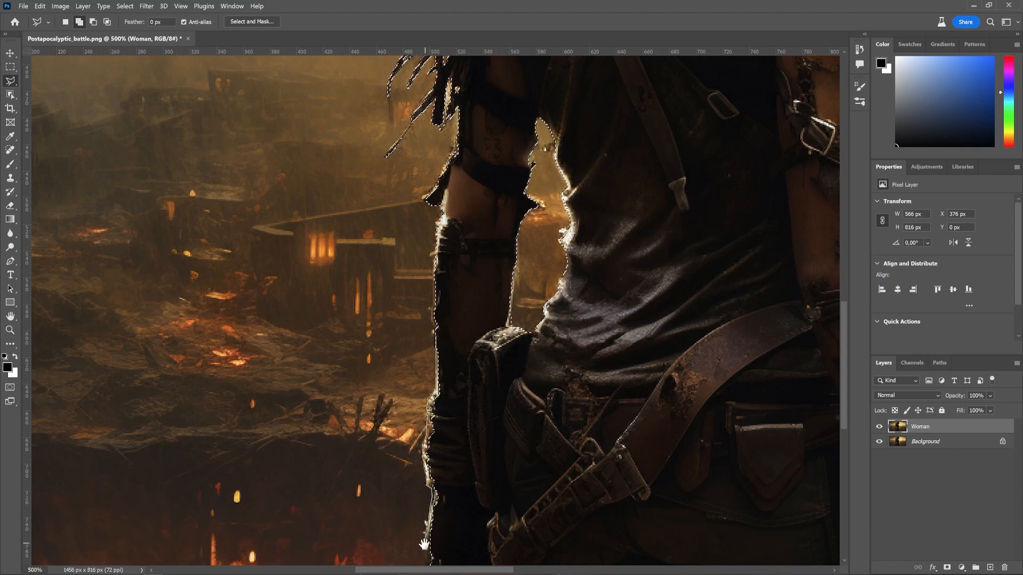
Step: Add the rough lower edge of the left arm and hip to the selection with a polygon
{"action": "scroll", "coordinate": [435, 548], "scroll_direction": "down", "scroll_amount": 5}
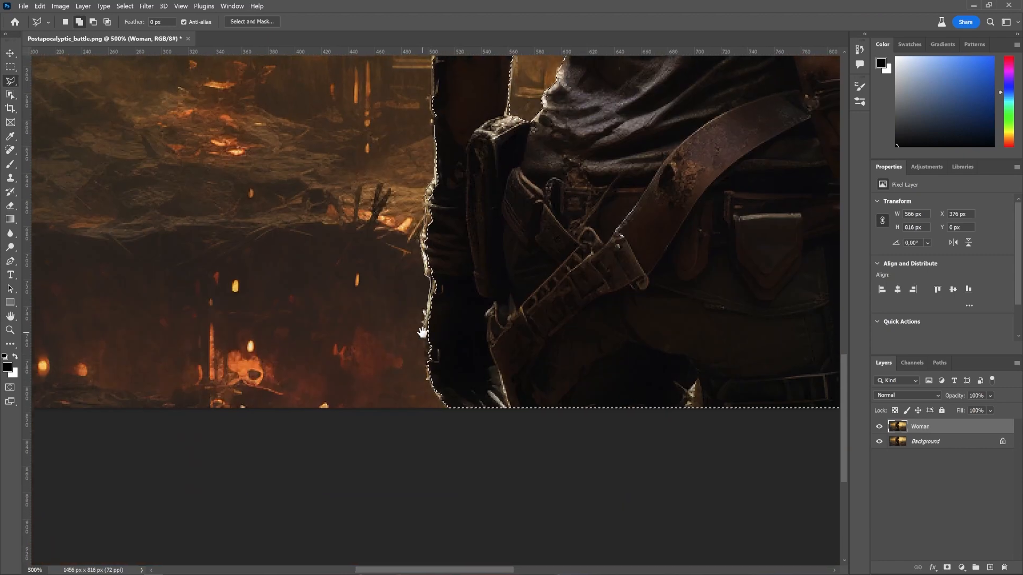
{"action": "left_click", "coordinate": [428, 379]}
{"action": "left_click", "coordinate": [434, 392]}
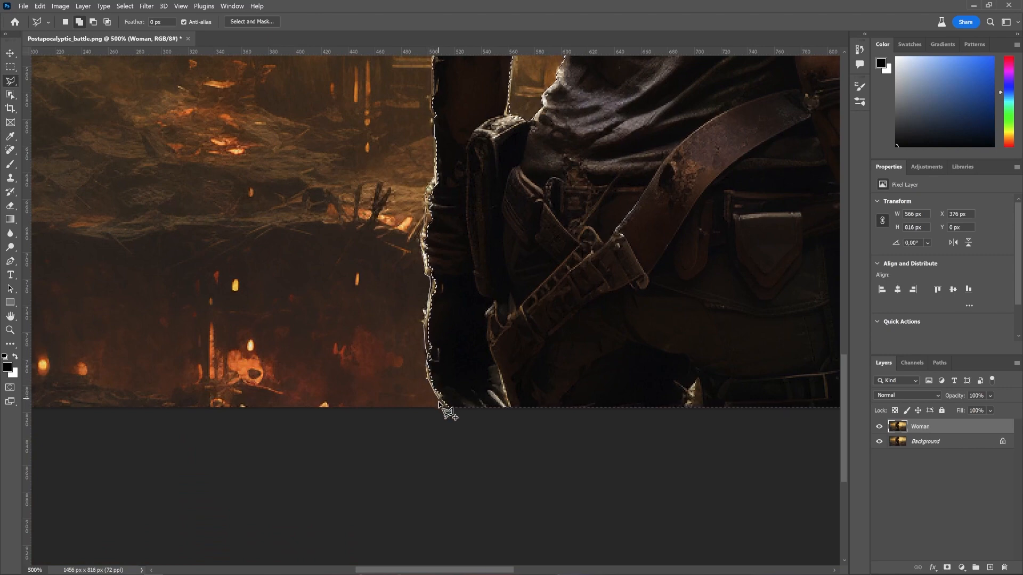
{"action": "left_click", "coordinate": [447, 407]}
{"action": "left_click", "coordinate": [459, 406]}
{"action": "left_click", "coordinate": [469, 342]}
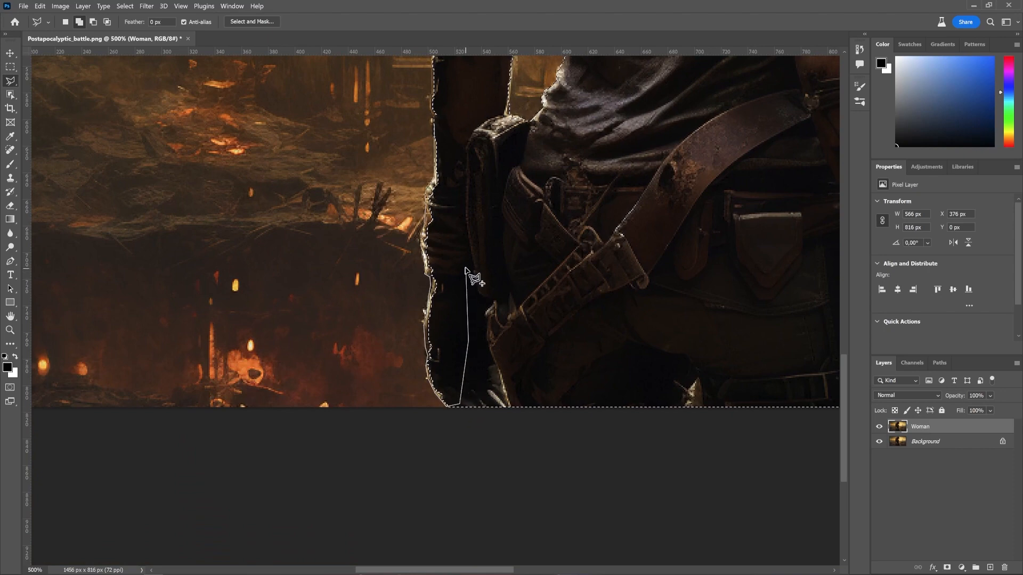
{"action": "left_click", "coordinate": [468, 91]}
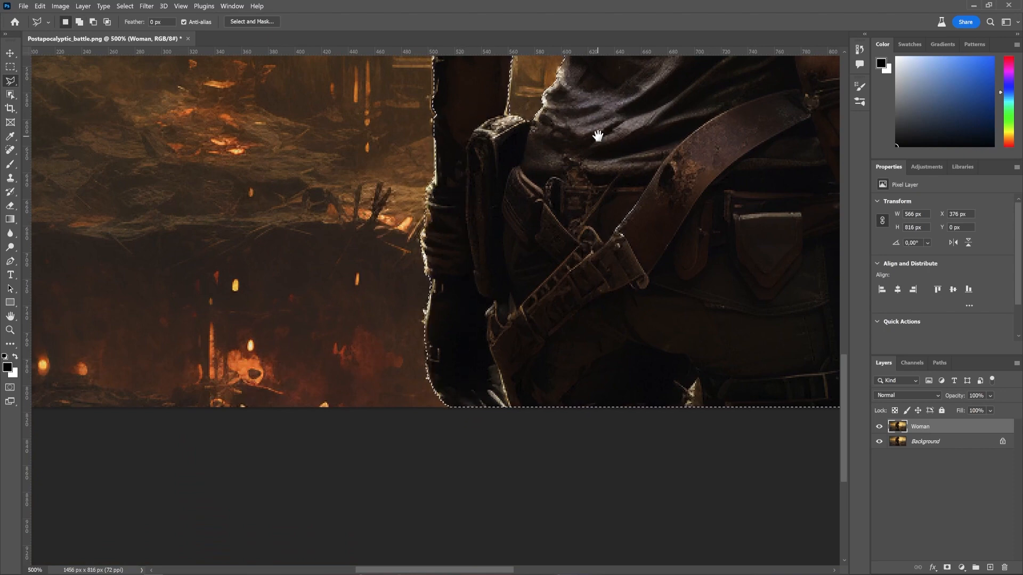
Step: Subtract the stray spike at the bottom edge between the legs from the selection
{"action": "left_click_drag", "start_coordinate": [598, 137], "coordinate": [341, 48]}
{"action": "mouse_move", "coordinate": [575, 383]}
{"action": "left_mouse_down"}
{"action": "mouse_move", "coordinate": [459, 324]}
{"action": "mouse_move", "coordinate": [612, 354]}
{"action": "left_mouse_up"}
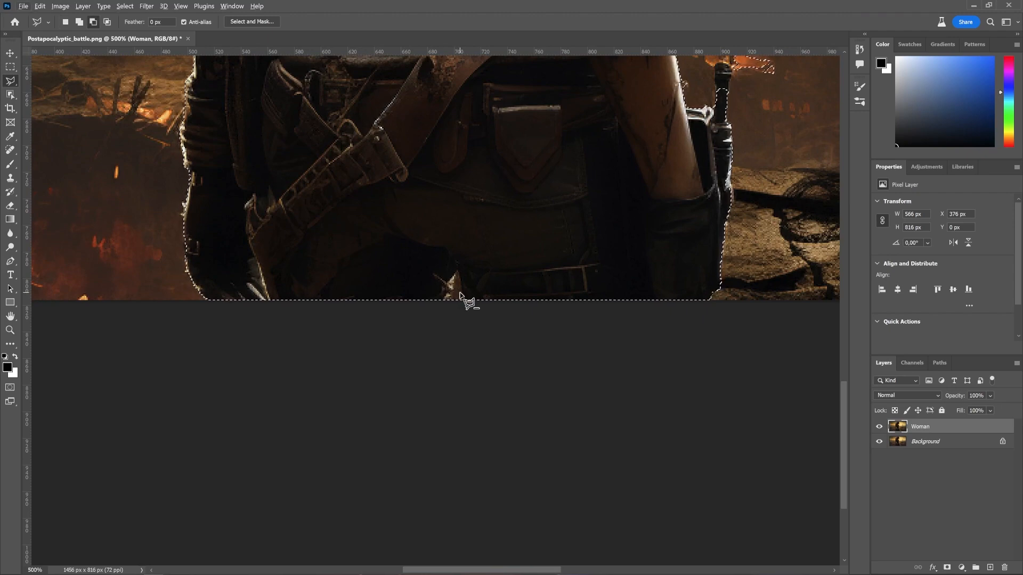
{"action": "key", "text": "alt"}
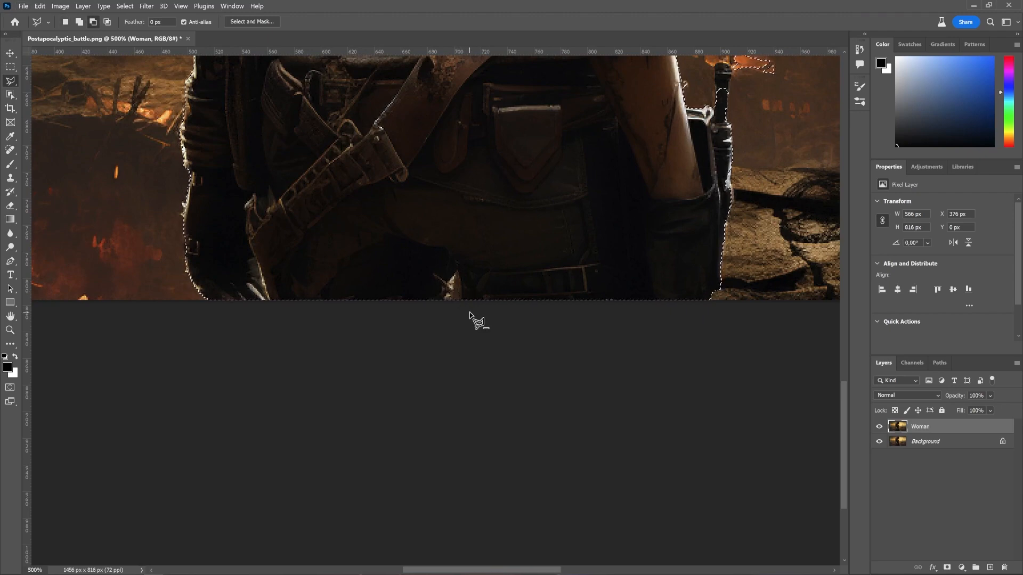
{"action": "left_click", "coordinate": [458, 271]}
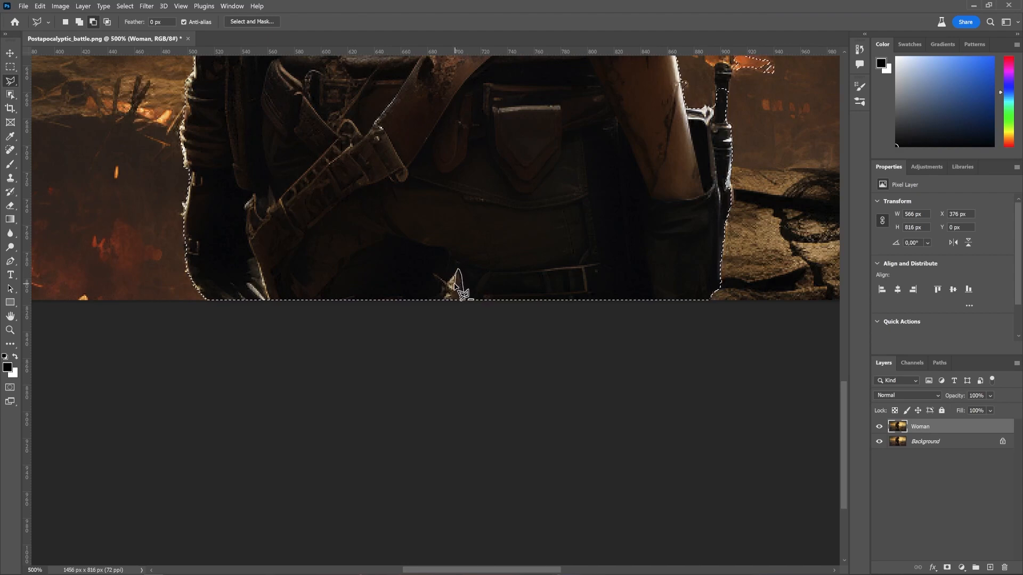
{"action": "left_click", "coordinate": [452, 297]}
{"action": "left_click", "coordinate": [451, 310]}
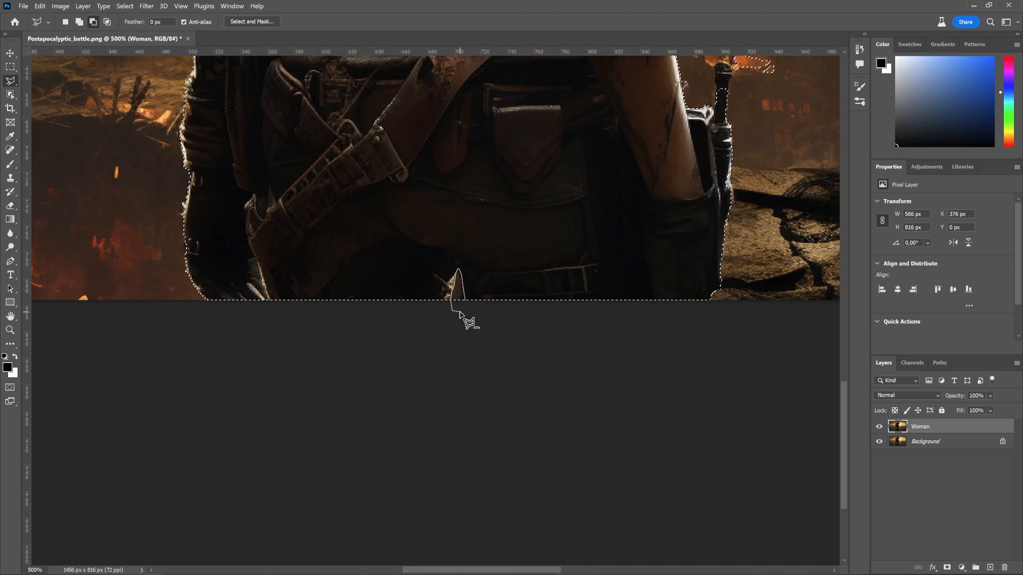
{"action": "left_click", "coordinate": [465, 301]}
Step: Subtract the stray background fragment beside the knife handle on the right hip from the selection
{"action": "left_click_drag", "start_coordinate": [592, 245], "coordinate": [468, 427]}
{"action": "mouse_move", "coordinate": [591, 189]}
{"action": "left_mouse_down"}
{"action": "mouse_move", "coordinate": [484, 393]}
{"action": "mouse_move", "coordinate": [472, 319]}
{"action": "left_mouse_up"}
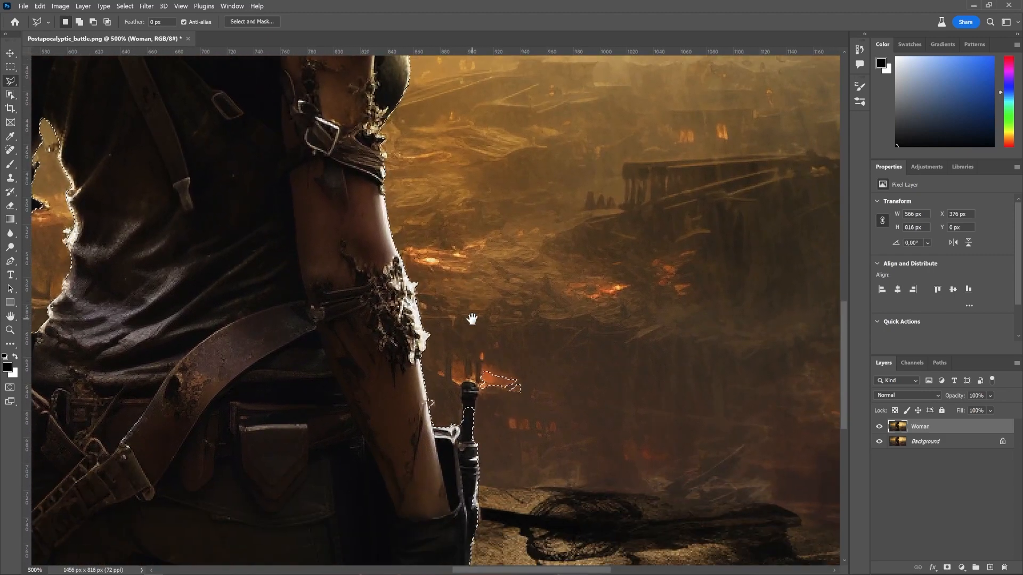
{"action": "left_click", "coordinate": [481, 388]}
{"action": "left_click", "coordinate": [506, 404]}
{"action": "left_click", "coordinate": [539, 406]}
{"action": "left_click", "coordinate": [539, 376]}
{"action": "left_click", "coordinate": [490, 357]}
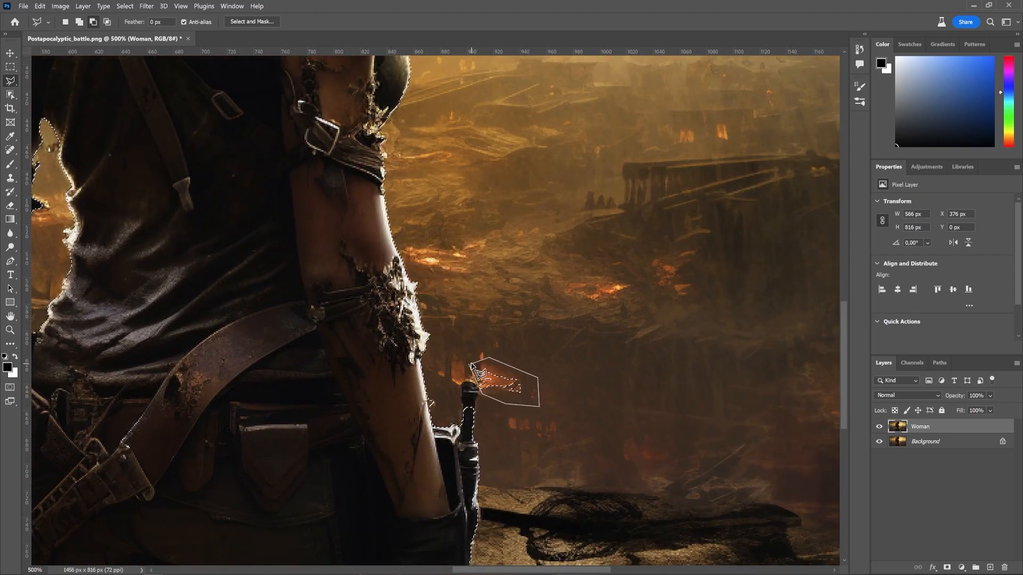
{"action": "left_click", "coordinate": [471, 364]}
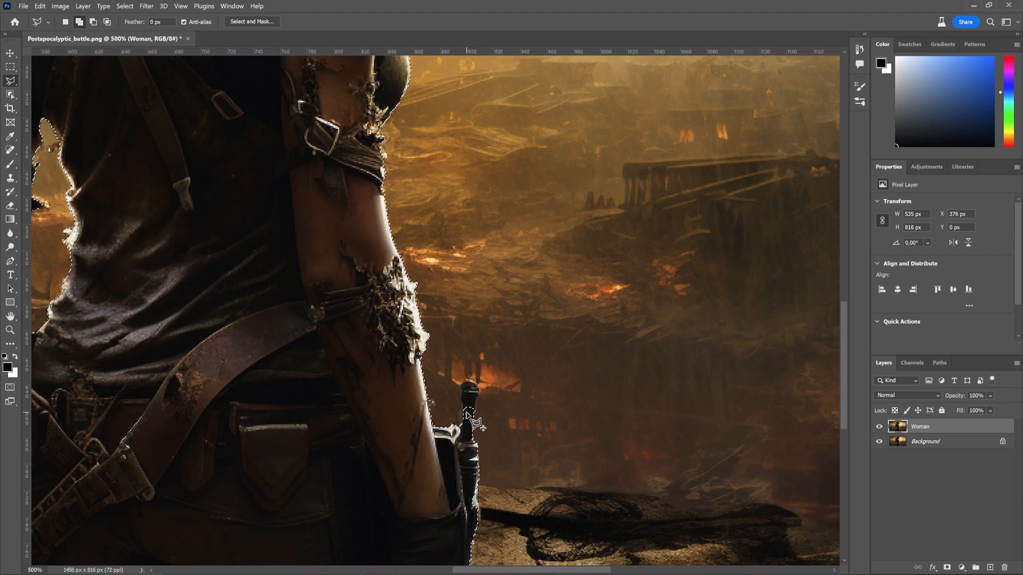
Step: Scan the selection edges along the arm, shoulder and hair for remaining gaps
{"action": "left_click", "coordinate": [426, 391], "text": "alt"}
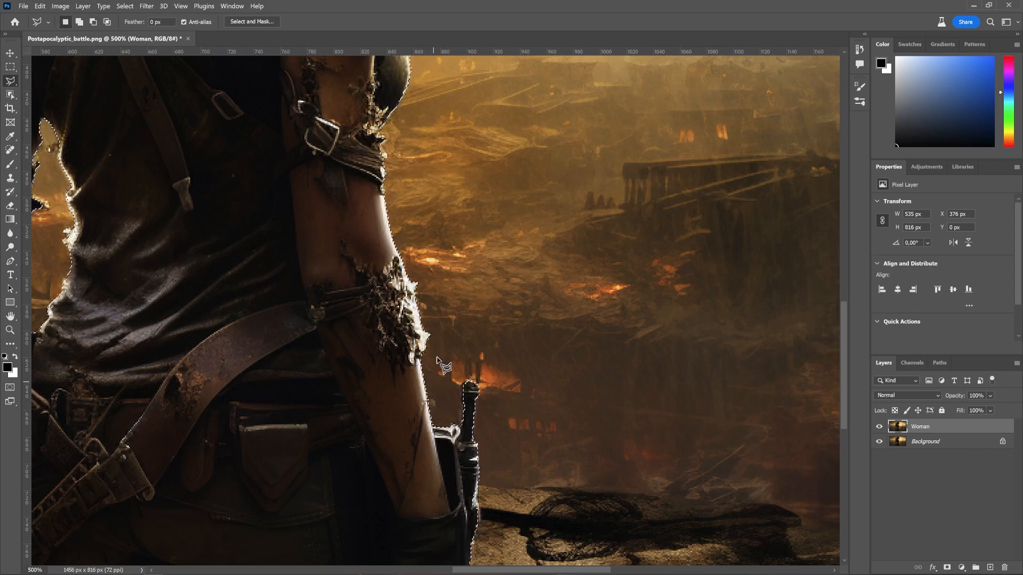
{"action": "left_click_drag", "start_coordinate": [442, 226], "coordinate": [445, 407]}
{"action": "left_click_drag", "start_coordinate": [445, 263], "coordinate": [464, 368]}
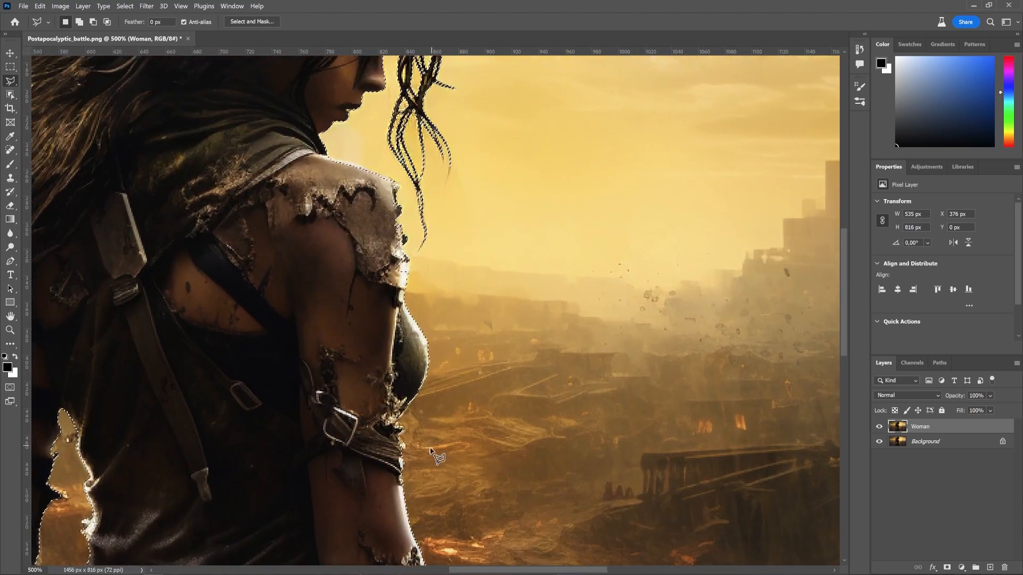
{"action": "mouse_move", "coordinate": [433, 456]}
{"action": "left_mouse_down"}
{"action": "mouse_move", "coordinate": [450, 385]}
{"action": "mouse_move", "coordinate": [453, 518]}
{"action": "left_mouse_up"}
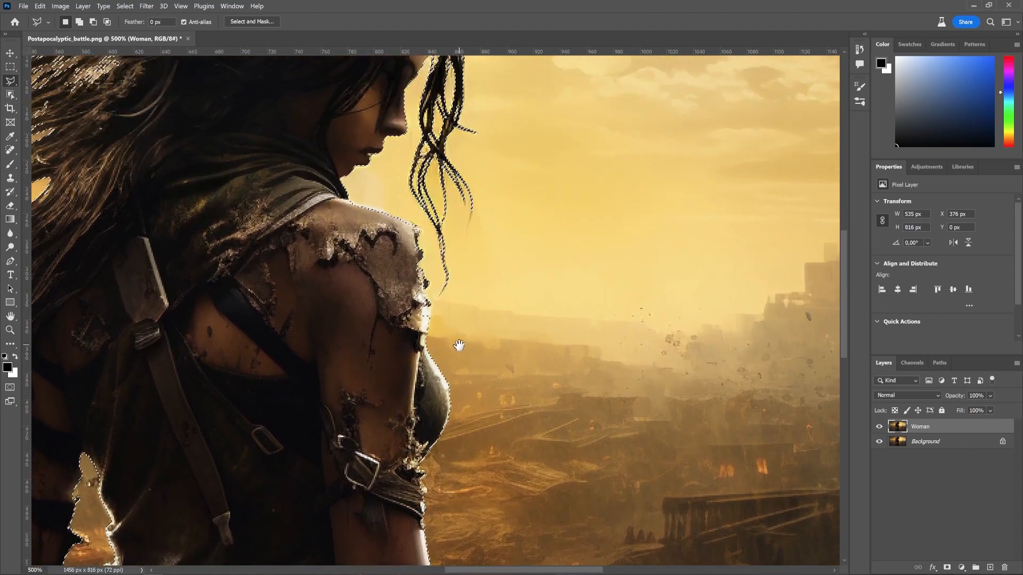
{"action": "left_click_drag", "start_coordinate": [459, 347], "coordinate": [472, 233]}
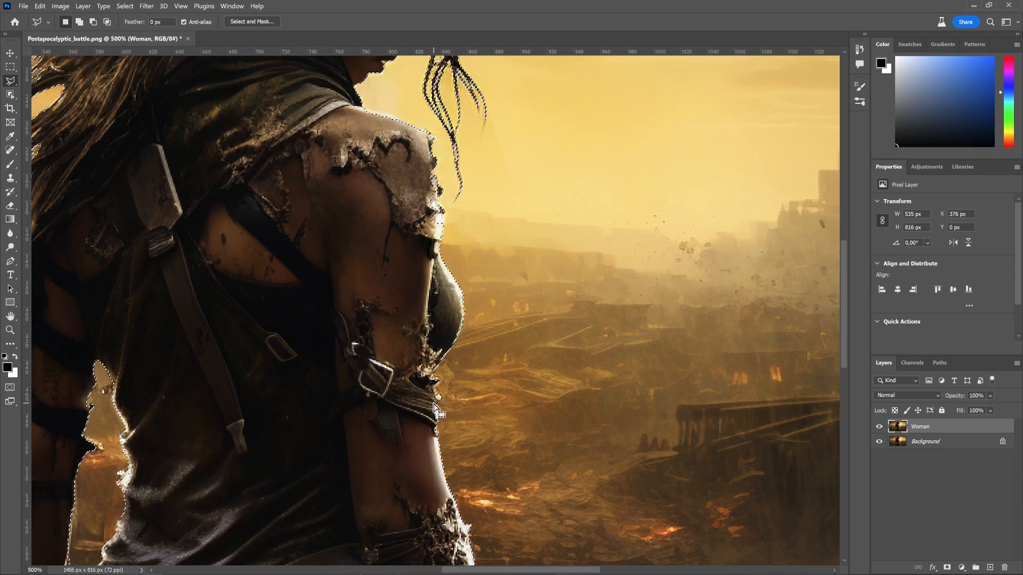
{"action": "scroll", "coordinate": [434, 408], "scroll_direction": "up", "scroll_amount": 4}
{"action": "scroll", "coordinate": [438, 307], "scroll_direction": "up", "scroll_amount": 5}
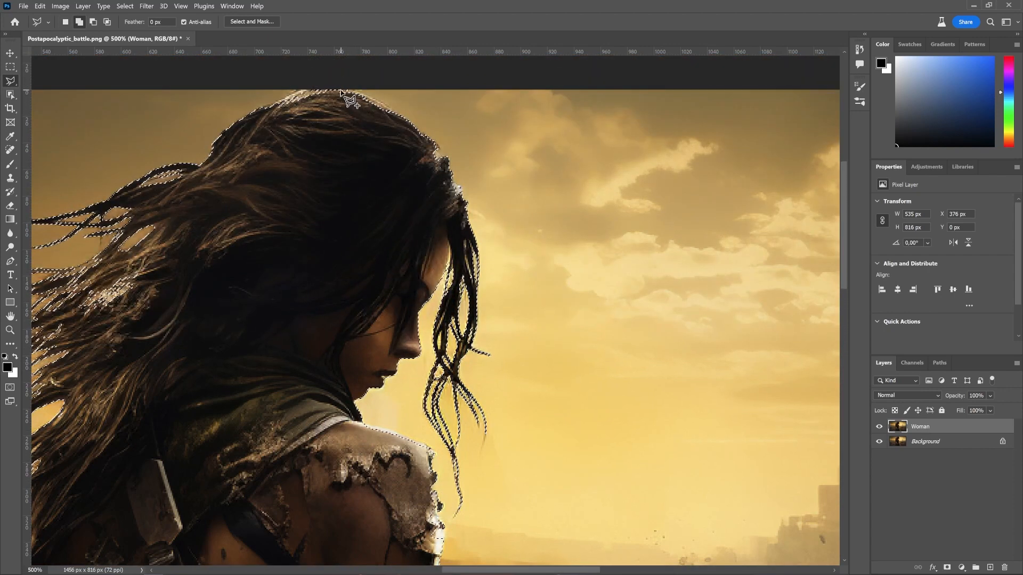
Step: Add the missing patch at the crown of the hair to the selection with a polygon
{"action": "left_click", "coordinate": [366, 95]}
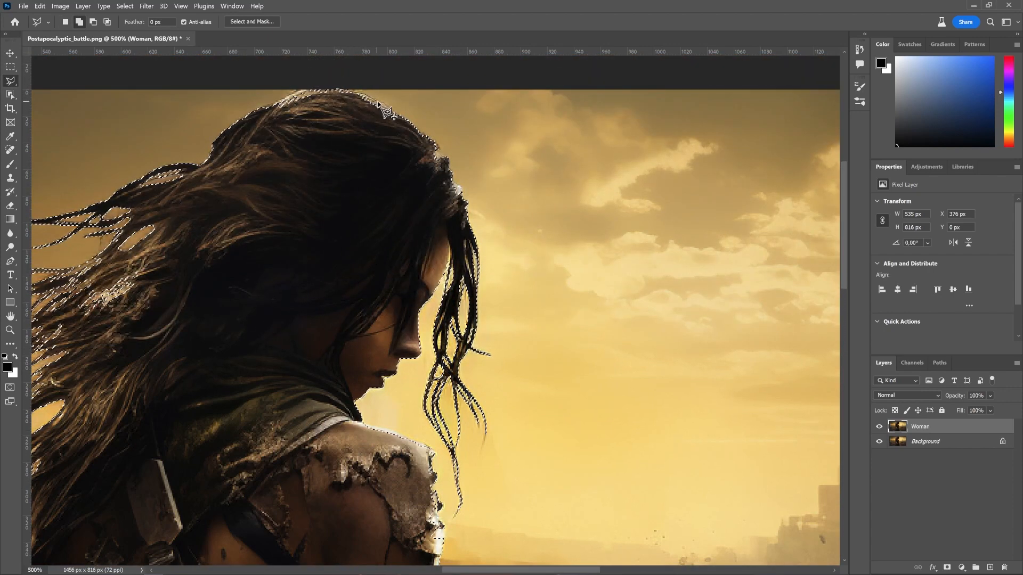
{"action": "left_click", "coordinate": [393, 114]}
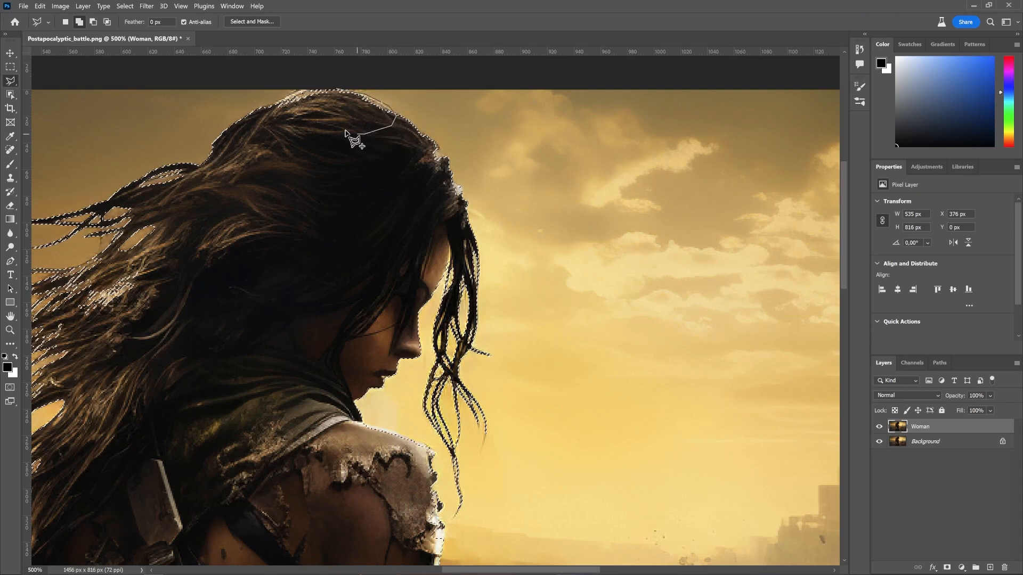
{"action": "double_click", "coordinate": [331, 119]}
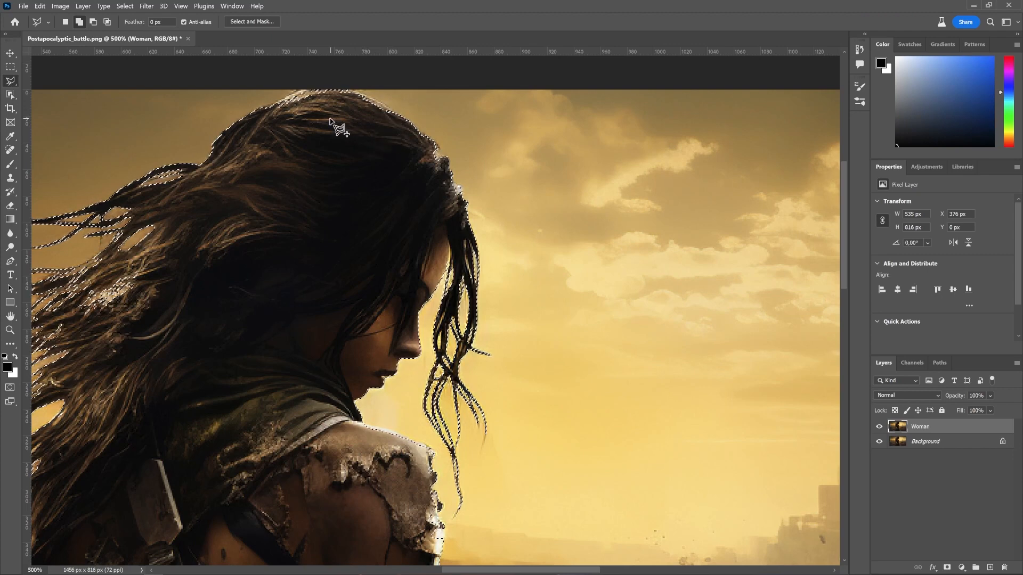
Step: Add the uneven top outline of the head to the selection with another polygon
{"action": "left_click", "coordinate": [275, 102]}
{"action": "left_click", "coordinate": [296, 90]}
{"action": "left_click", "coordinate": [305, 87]}
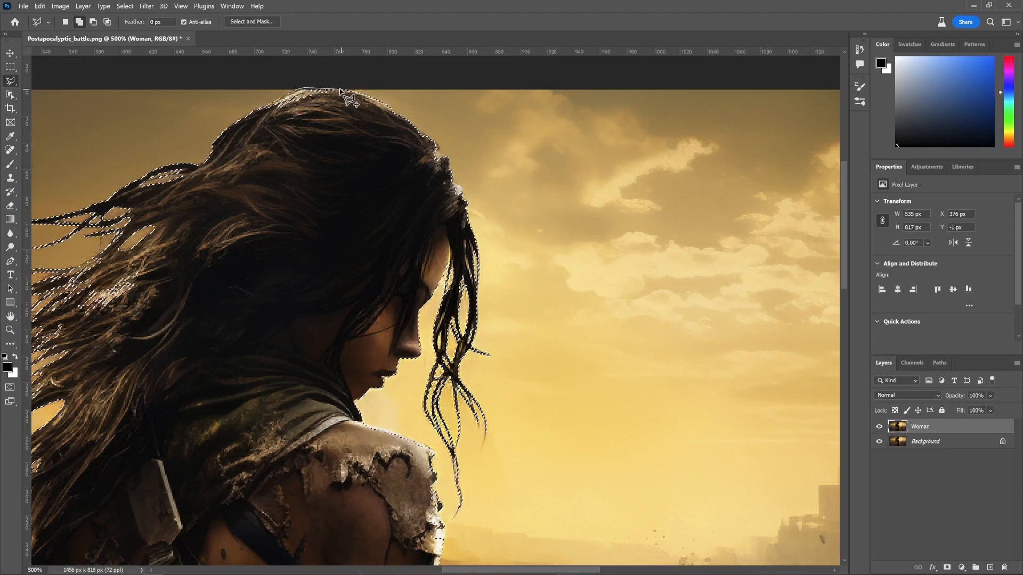
{"action": "left_click", "coordinate": [340, 89]}
{"action": "left_click", "coordinate": [344, 112]}
{"action": "double_click", "coordinate": [309, 138]}
Step: Add a layer mask to the Woman layer from the current selection
{"action": "left_click_drag", "start_coordinate": [249, 222], "coordinate": [385, 126]}
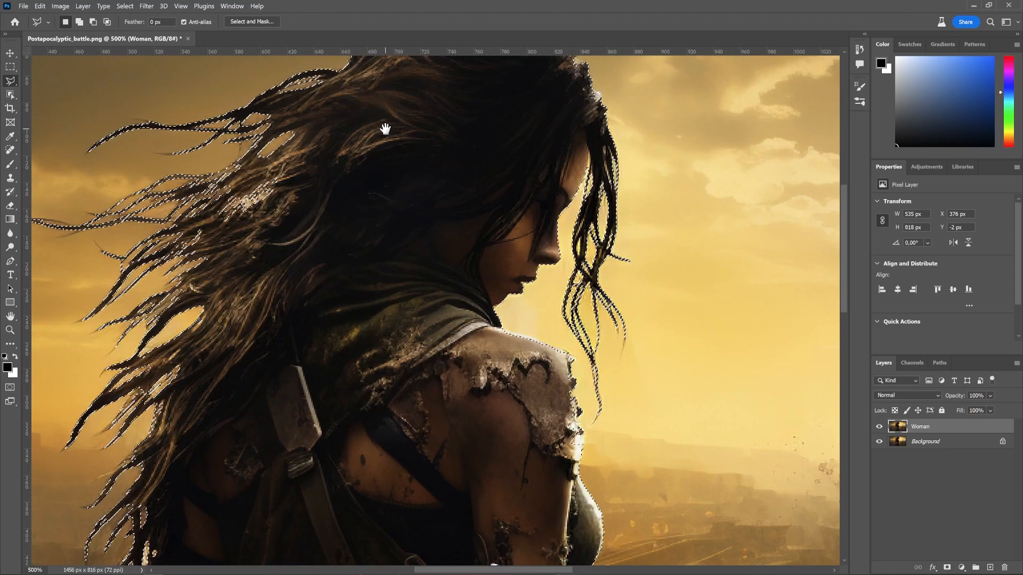
{"action": "left_click_drag", "start_coordinate": [396, 287], "coordinate": [401, 272]}
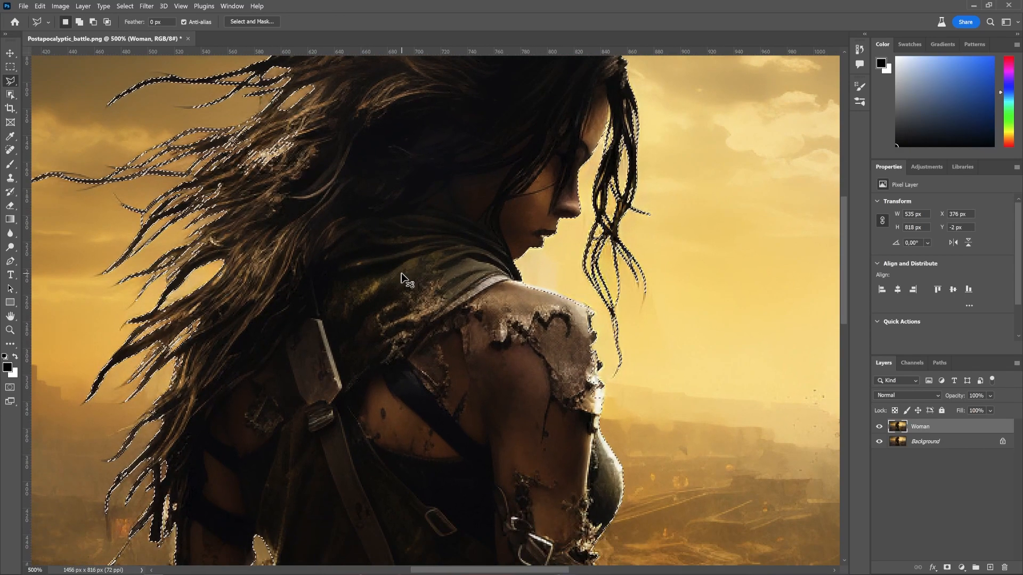
{"action": "key", "text": "ctrl+minus"}
{"action": "key", "text": "ctrl+minus"}
{"action": "key", "text": "ctrl+minus"}
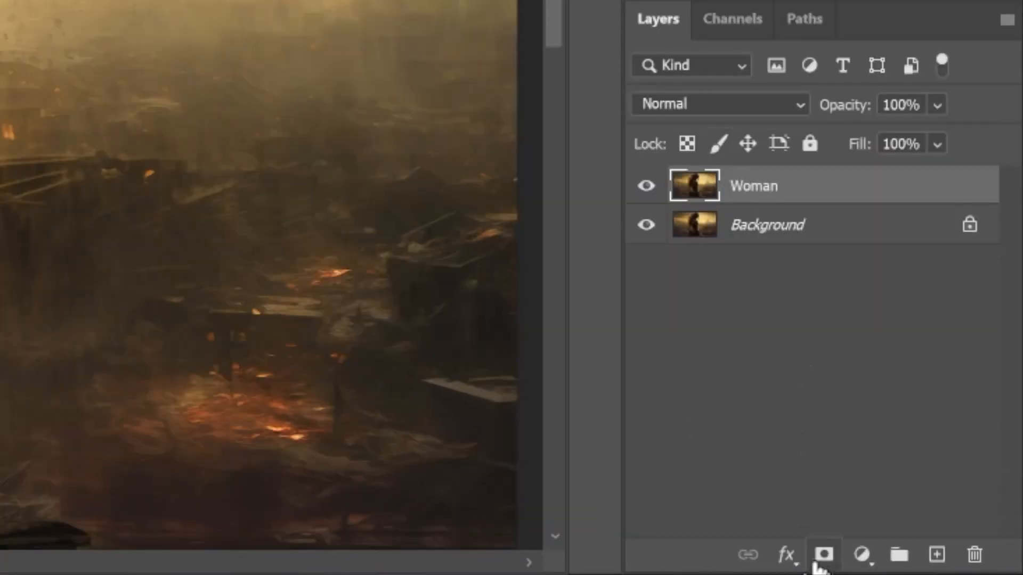
{"action": "left_click", "coordinate": [816, 562]}
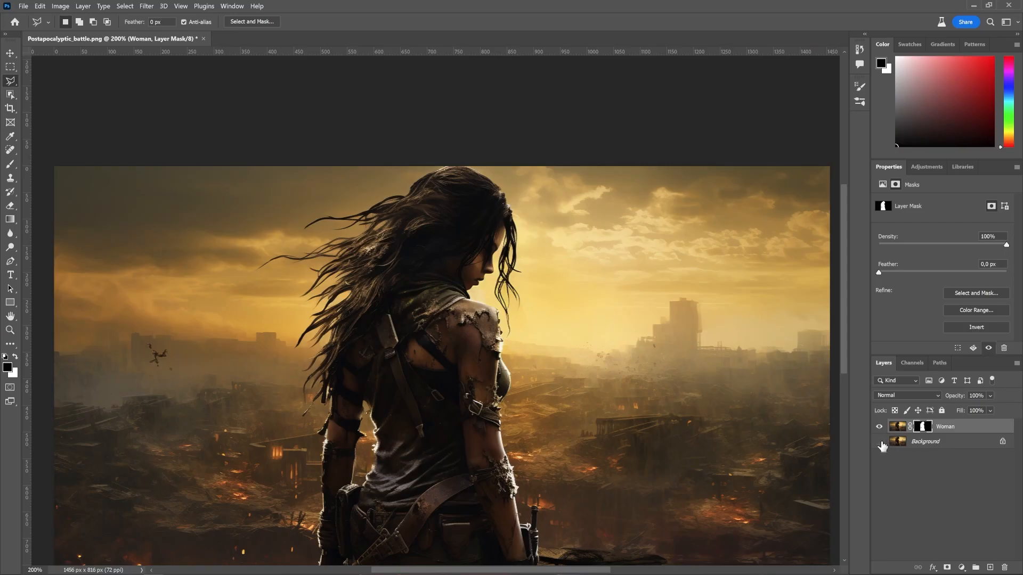
Step: Toggle the Background layer's visibility and hide the Woman layer
{"action": "left_click", "coordinate": [881, 442]}
{"action": "left_click", "coordinate": [880, 442]}
{"action": "left_click", "coordinate": [879, 426]}
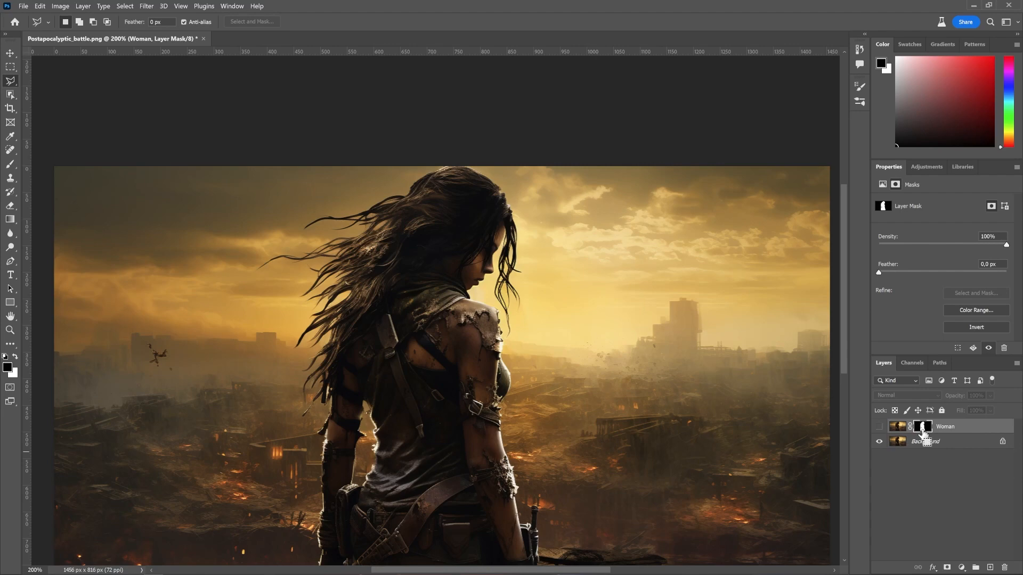
Step: Load the Woman layer mask as a selection and make the Background layer active
{"action": "left_click", "coordinate": [923, 429], "text": "ctrl"}
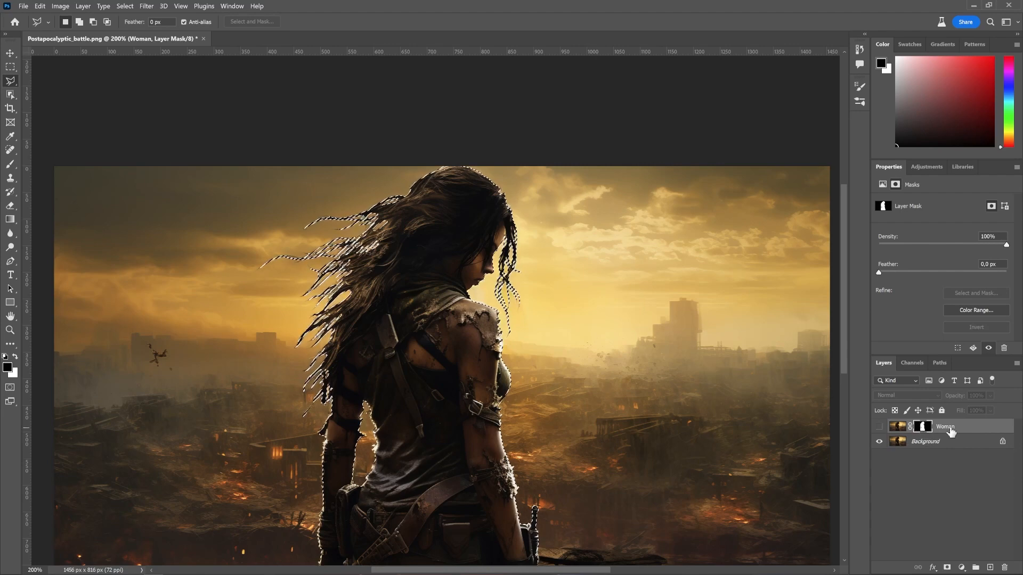
{"action": "left_click", "coordinate": [946, 446]}
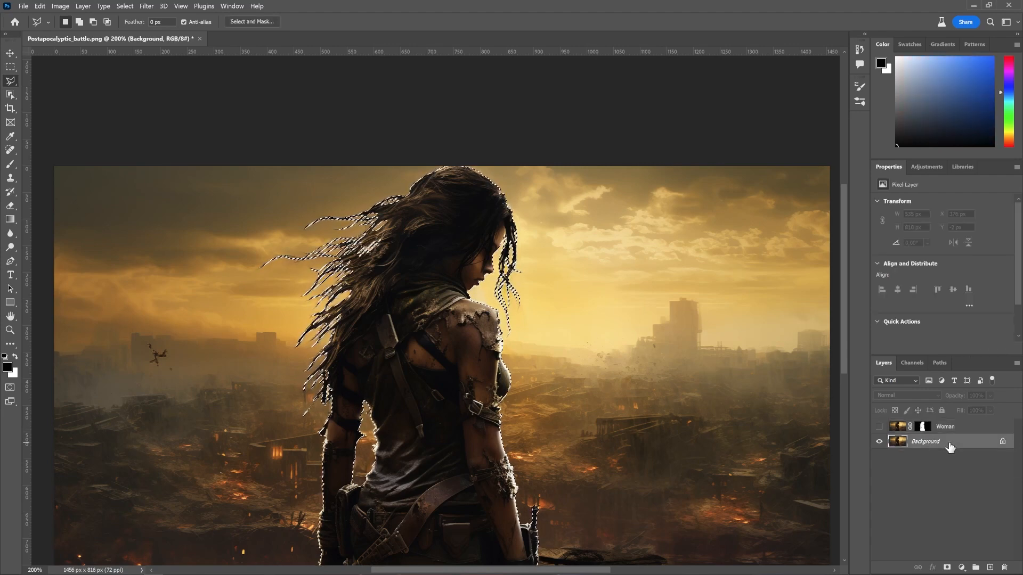
Step: Expand the selection by 1 pixel
{"action": "left_click", "coordinate": [146, 6]}
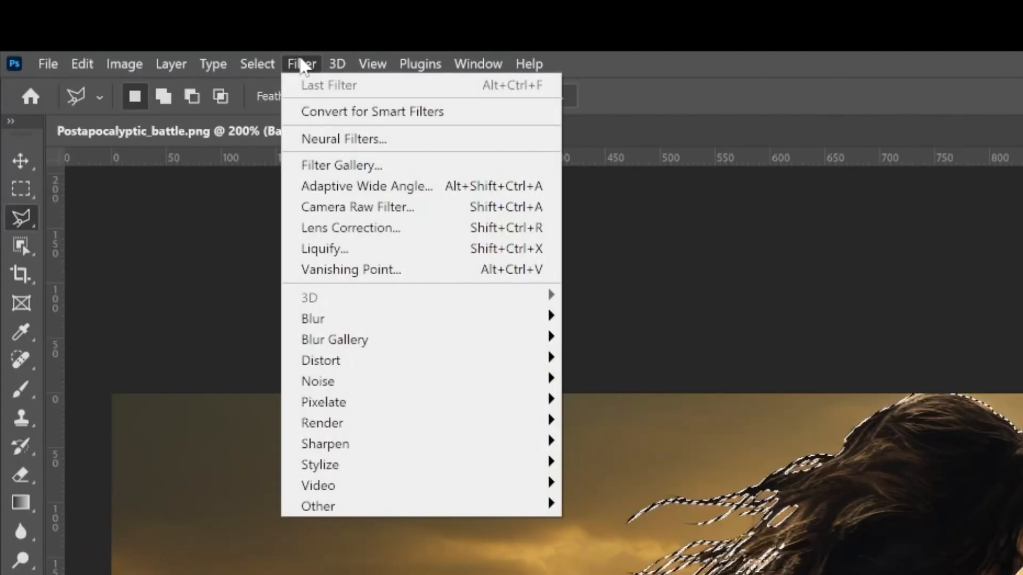
{"action": "mouse_move", "coordinate": [277, 64]}
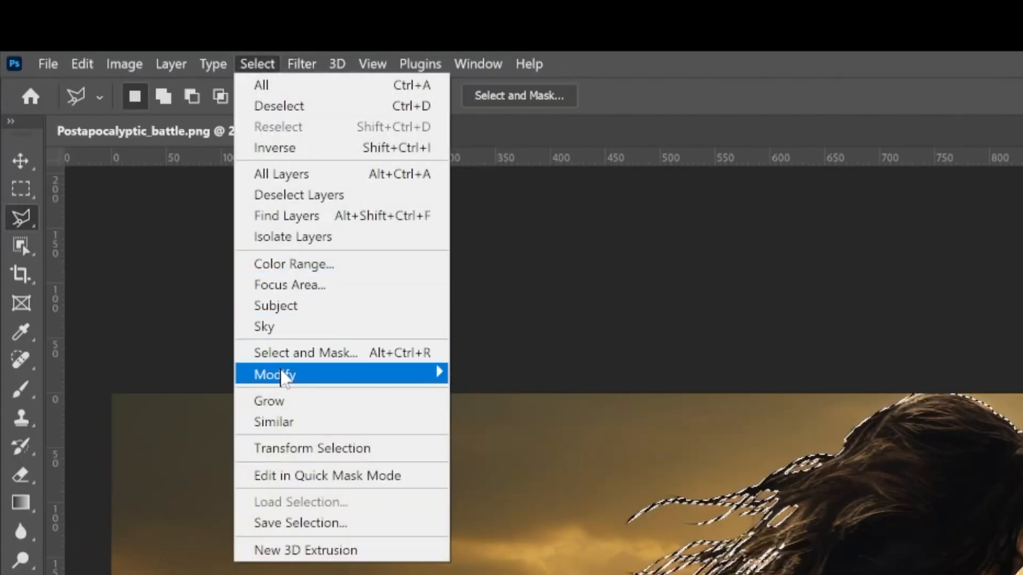
{"action": "mouse_move", "coordinate": [291, 377]}
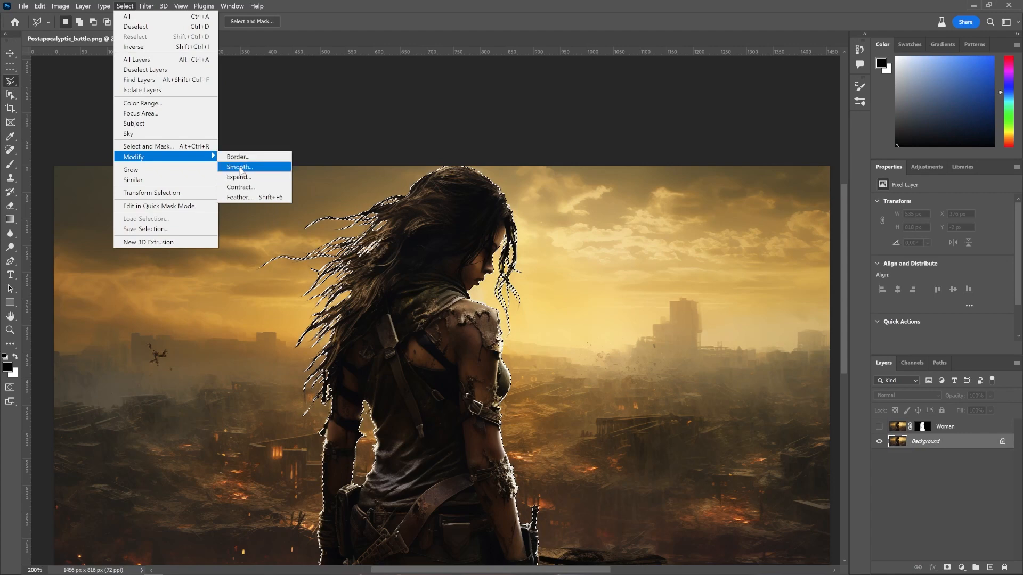
{"action": "left_click", "coordinate": [239, 177]}
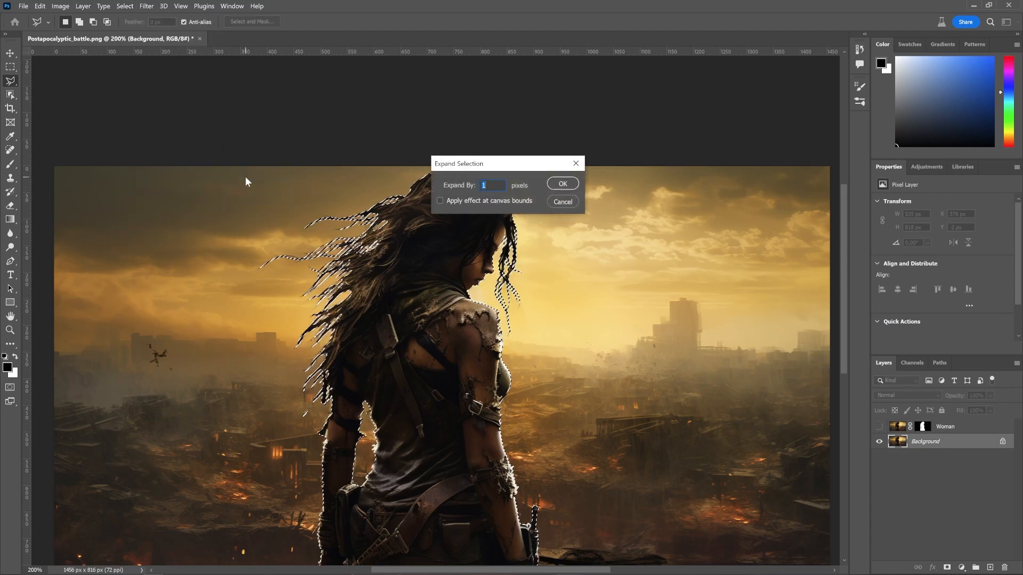
{"action": "key", "text": "Return"}
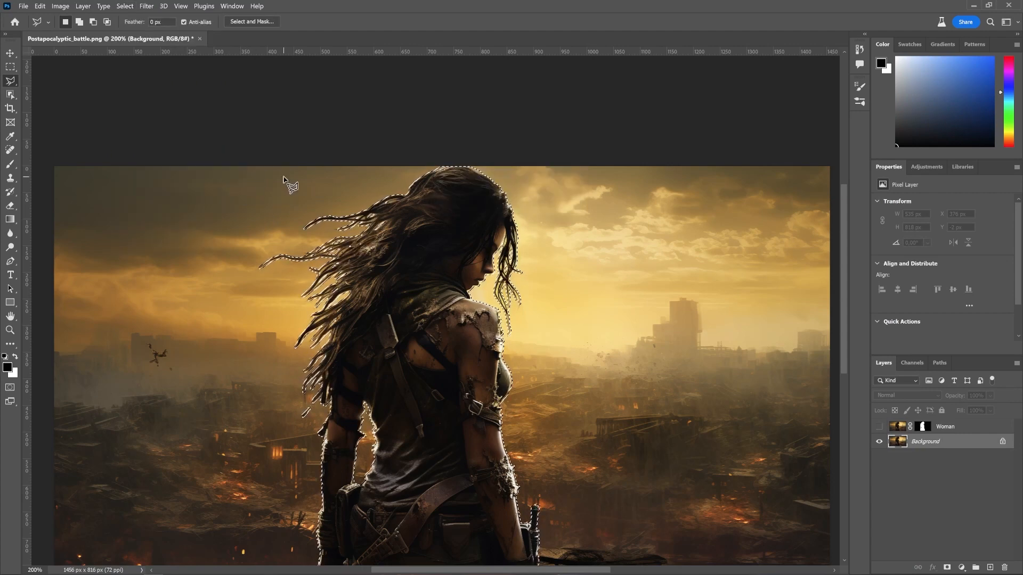
Step: Run Generative Fill on the selection with an empty prompt
{"action": "left_click", "coordinate": [58, 6]}
{"action": "mouse_move", "coordinate": [42, 6]}
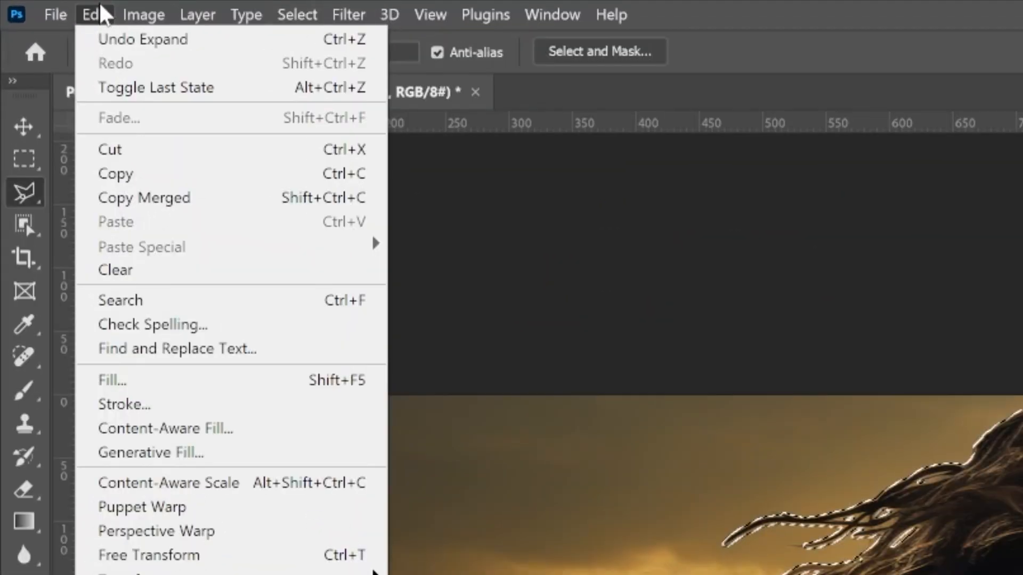
{"action": "left_click", "coordinate": [123, 458]}
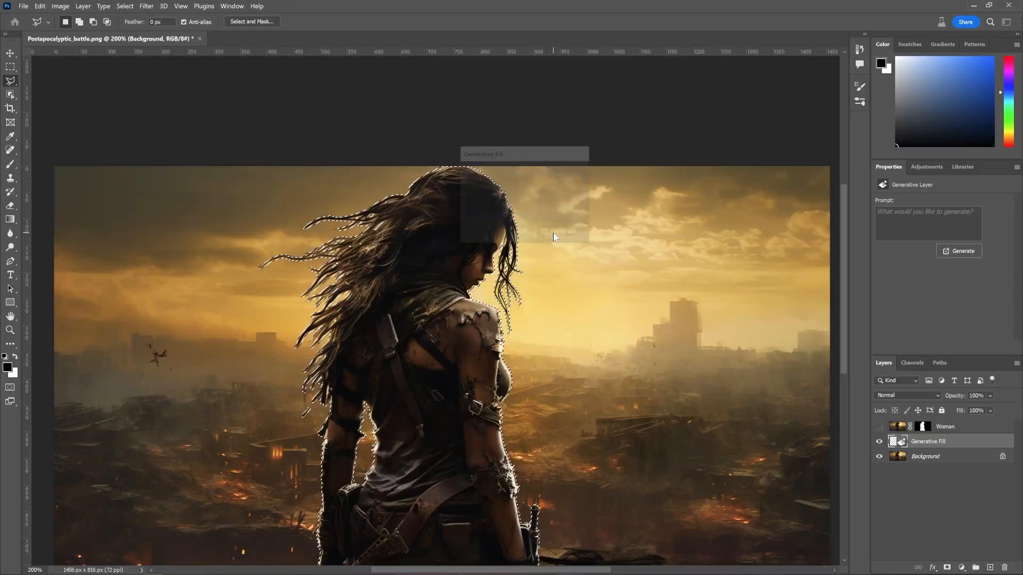
{"action": "left_click", "coordinate": [553, 233]}
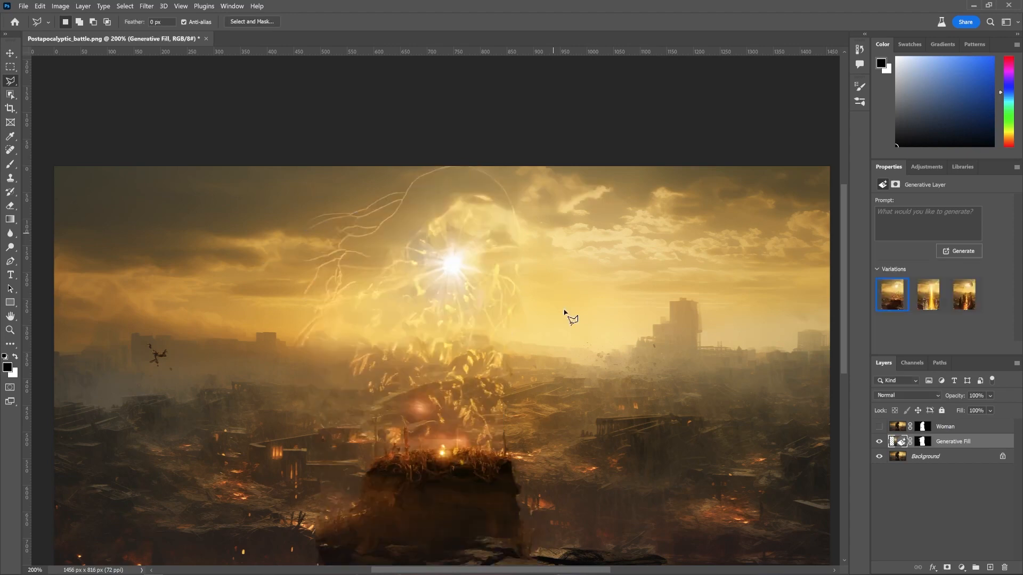
Step: Compare the generated variations and choose the first one
{"action": "scroll", "coordinate": [565, 312], "scroll_direction": "down", "scroll_amount": 3}
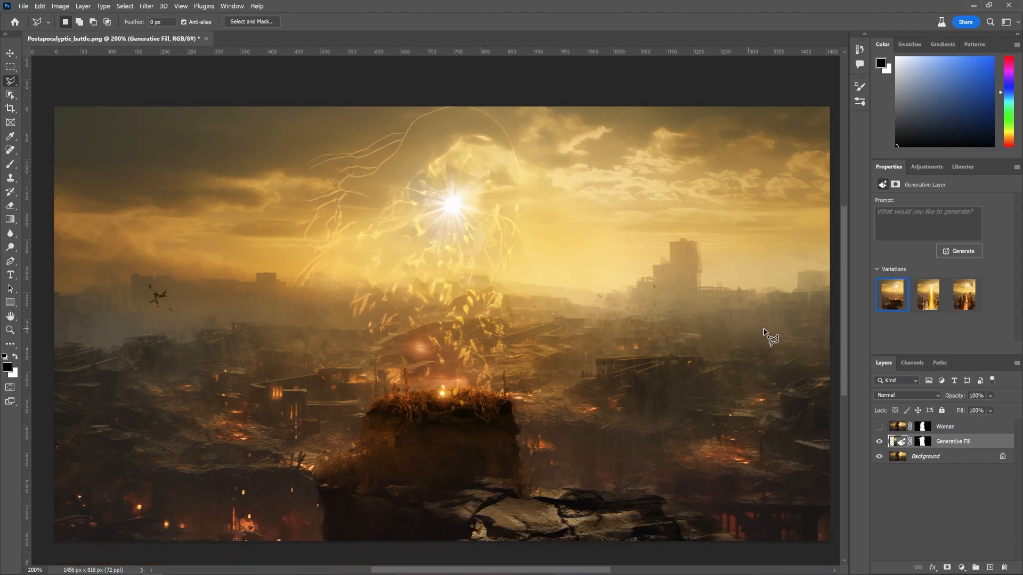
{"action": "left_click", "coordinate": [965, 300]}
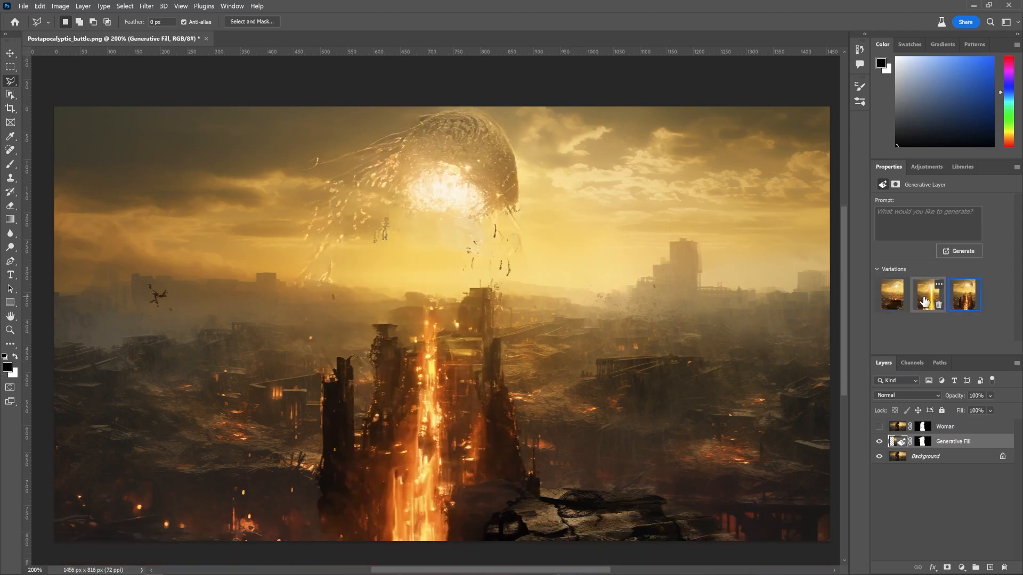
{"action": "left_click", "coordinate": [924, 301]}
{"action": "left_click", "coordinate": [890, 300]}
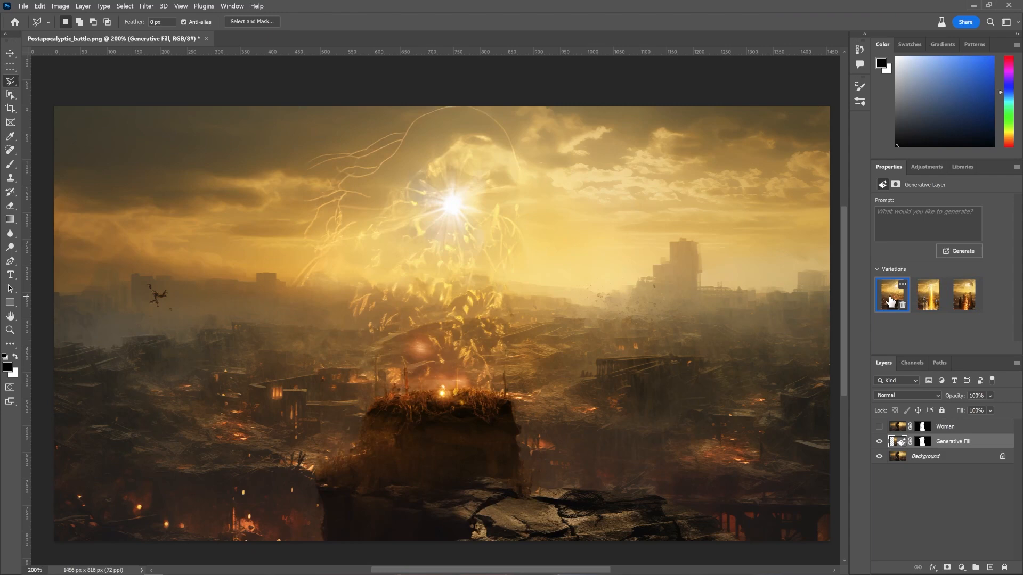
Step: Delete the Generative Fill layer
{"action": "left_click", "coordinate": [910, 517]}
{"action": "left_click", "coordinate": [959, 444]}
{"action": "key", "text": "Delete"}
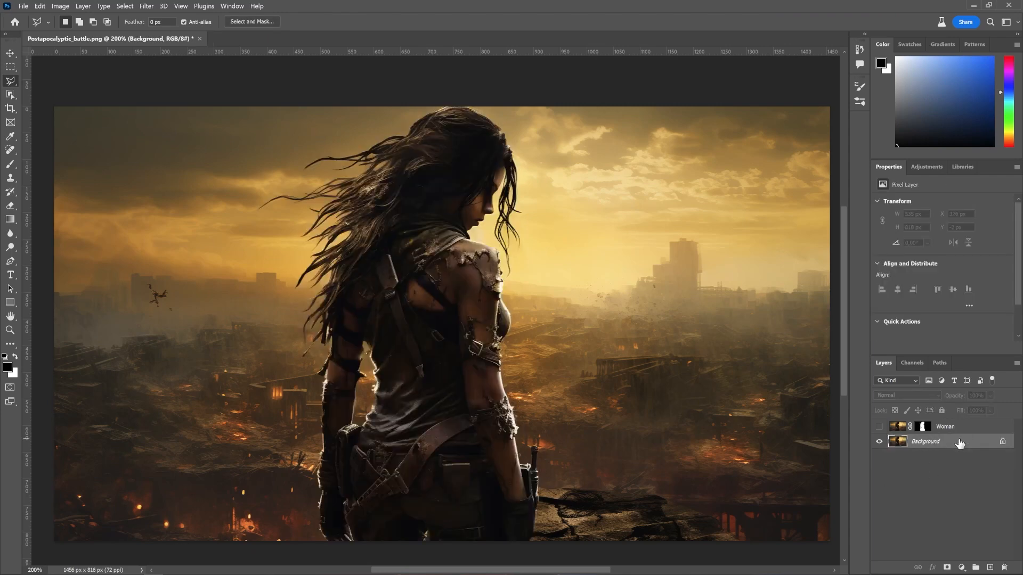
Step: Reload the Woman layer mask as a selection and expand it by 2 pixels
{"action": "left_click", "coordinate": [923, 426], "text": "ctrl"}
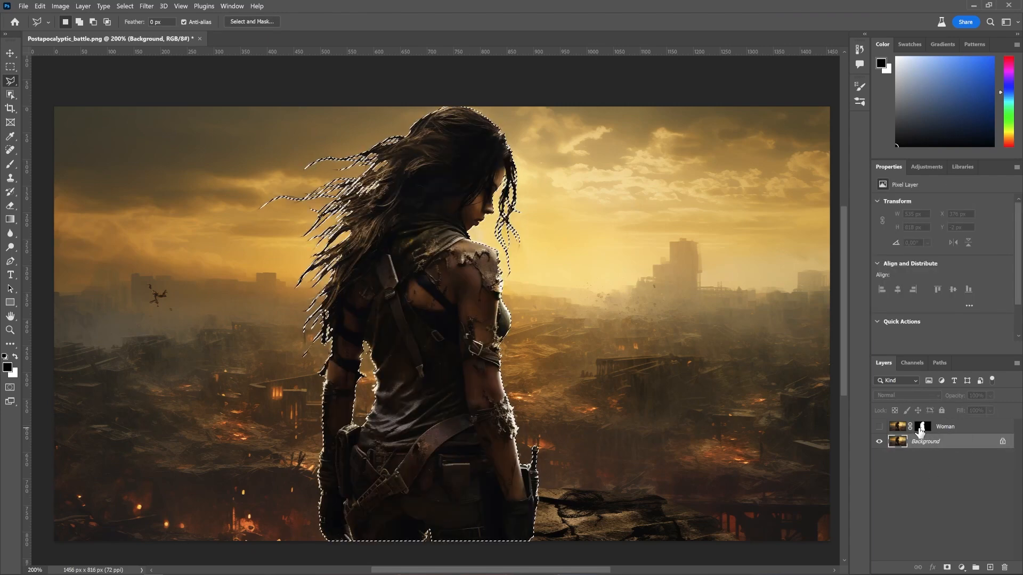
{"action": "left_click", "coordinate": [128, 6]}
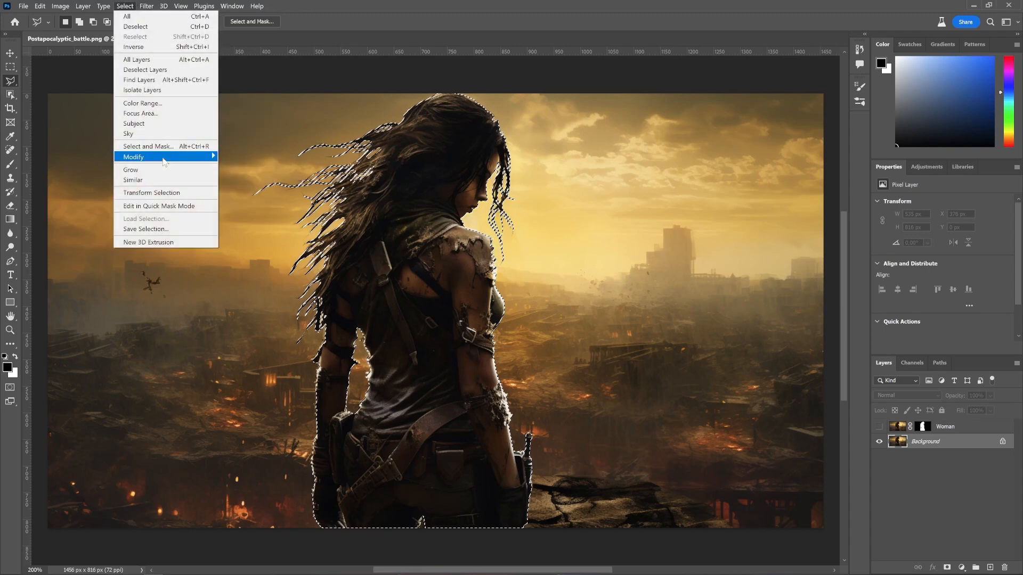
{"action": "mouse_move", "coordinate": [166, 158]}
{"action": "left_click", "coordinate": [238, 177]}
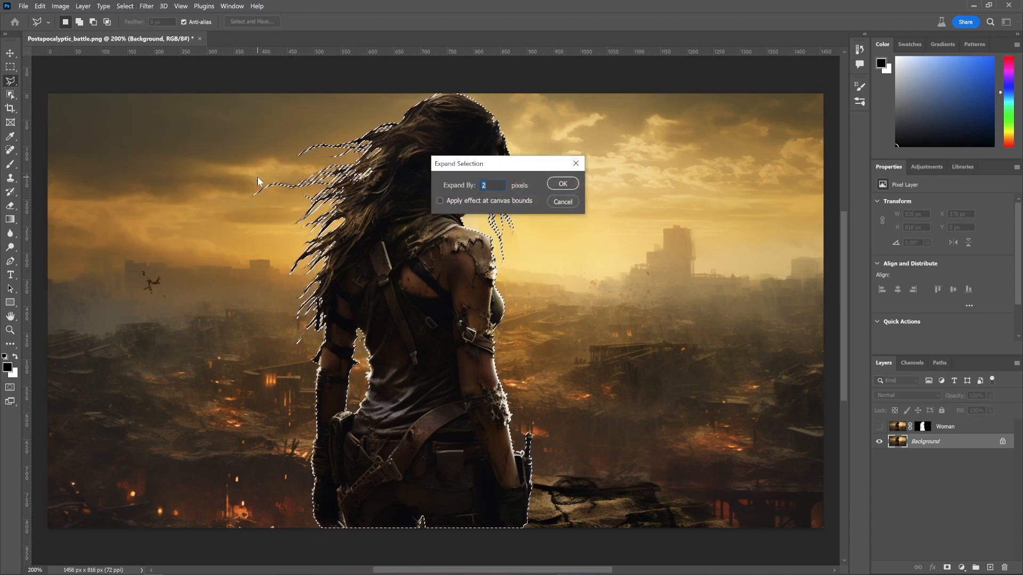
{"action": "key", "text": "Return"}
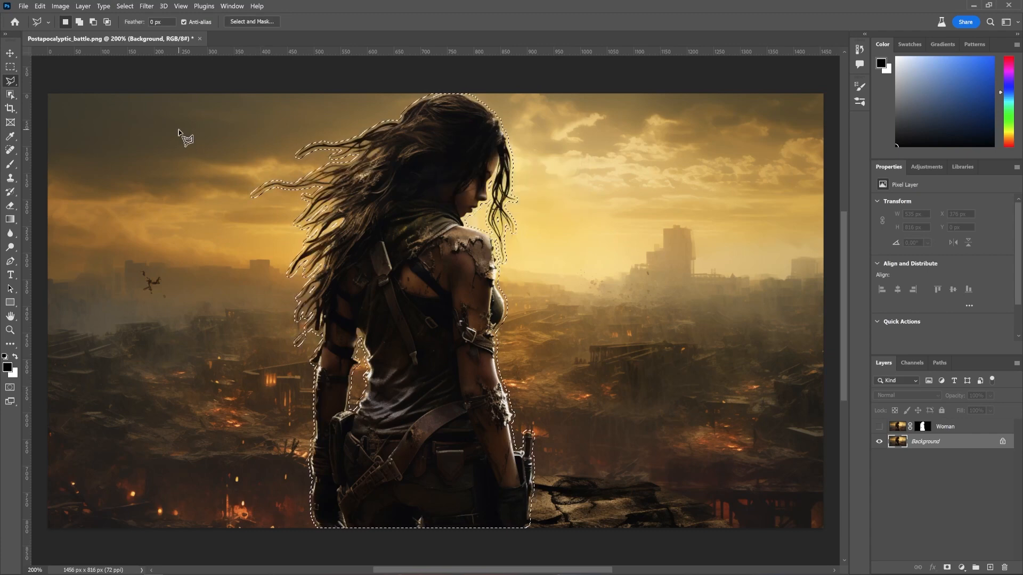
Step: Run Generative Fill on the expanded selection with an empty prompt
{"action": "left_click", "coordinate": [61, 6]}
{"action": "mouse_move", "coordinate": [40, 6]}
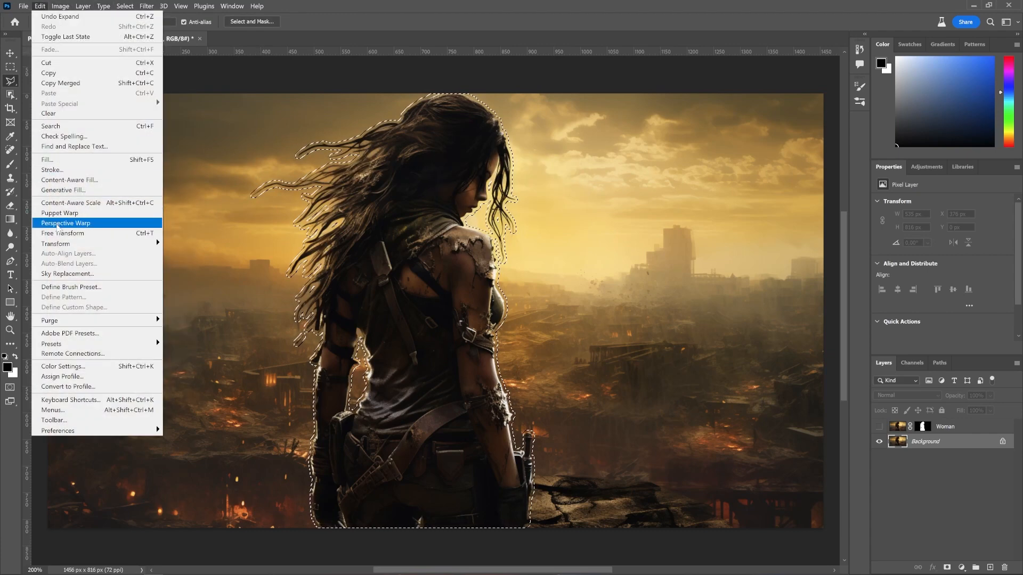
{"action": "left_click", "coordinate": [60, 190]}
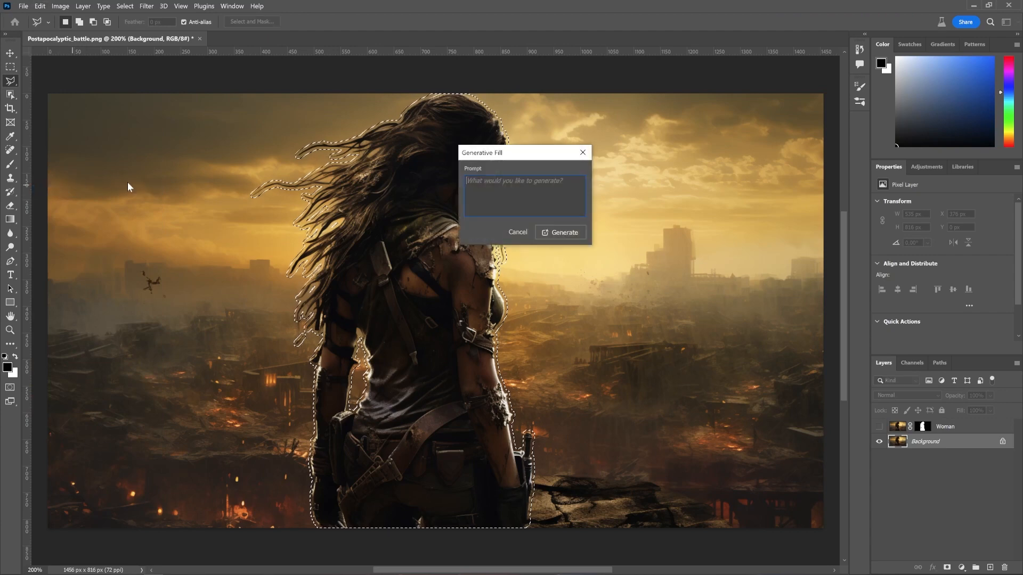
{"action": "left_click", "coordinate": [562, 233]}
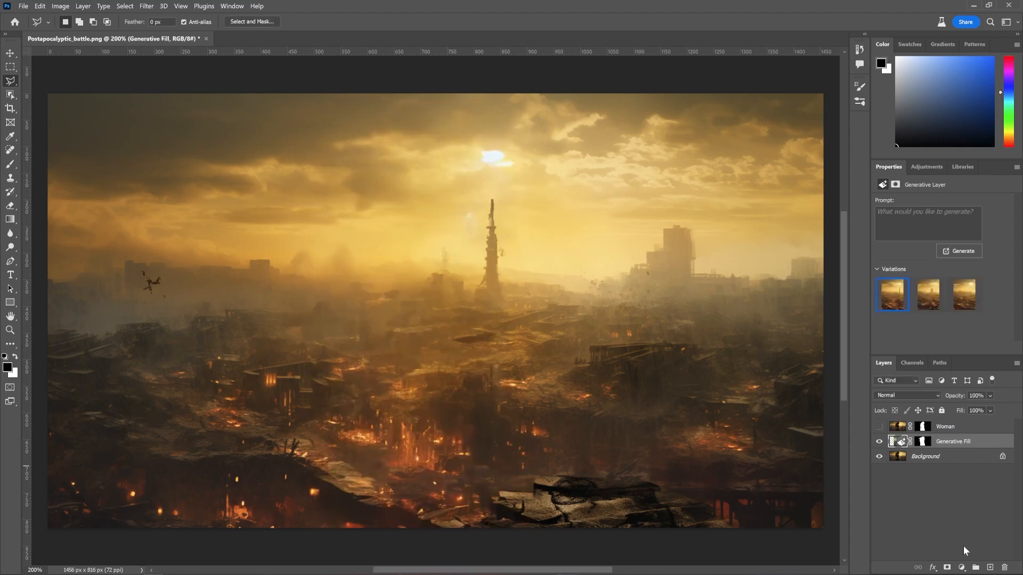
Step: Merge the Generative Fill layer into the Background layer and briefly preview the Woman layer over it
{"action": "left_click", "coordinate": [943, 513]}
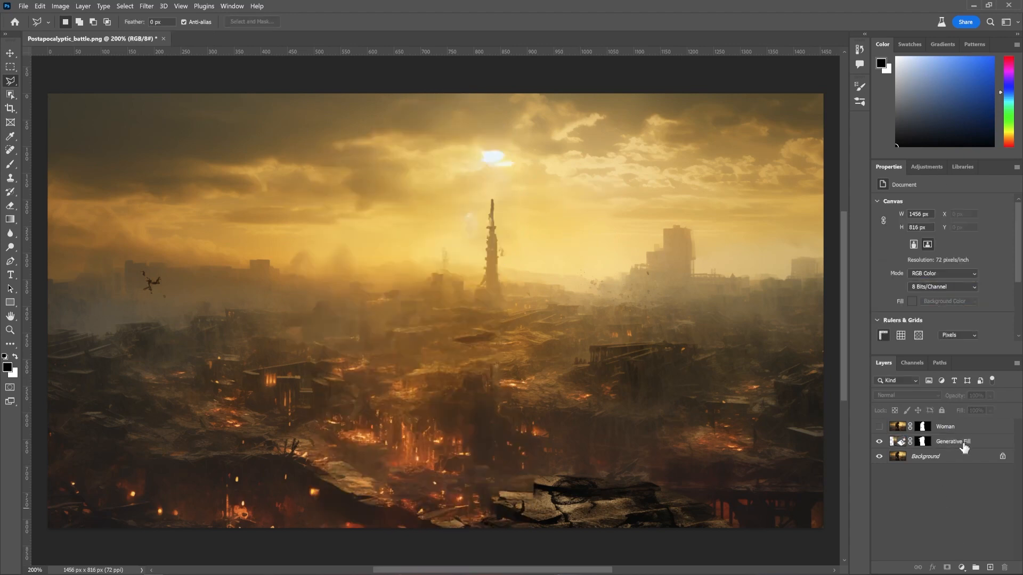
{"action": "left_click", "coordinate": [965, 447]}
{"action": "left_click", "coordinate": [961, 457], "text": "shift"}
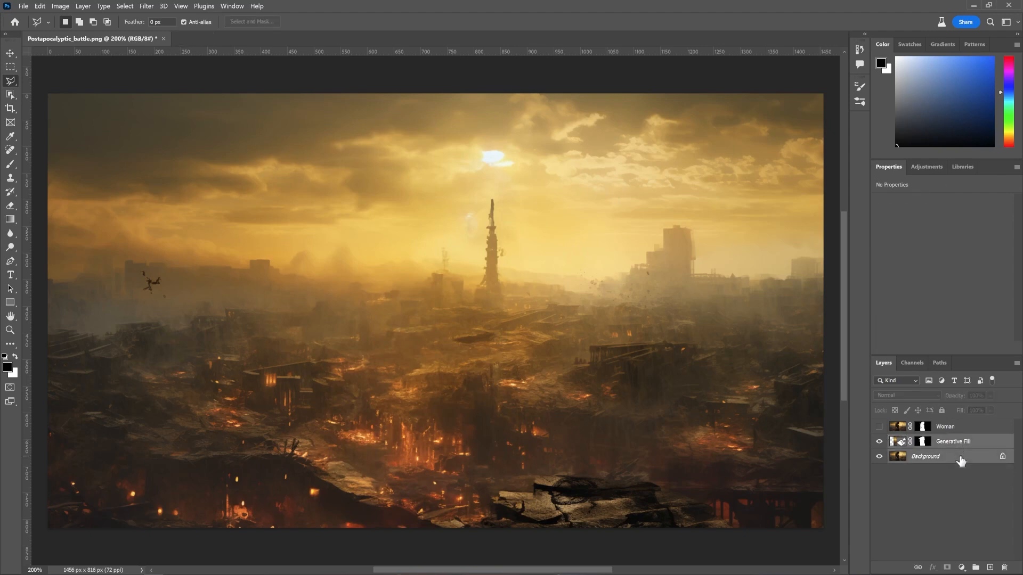
{"action": "left_click", "coordinate": [1016, 364]}
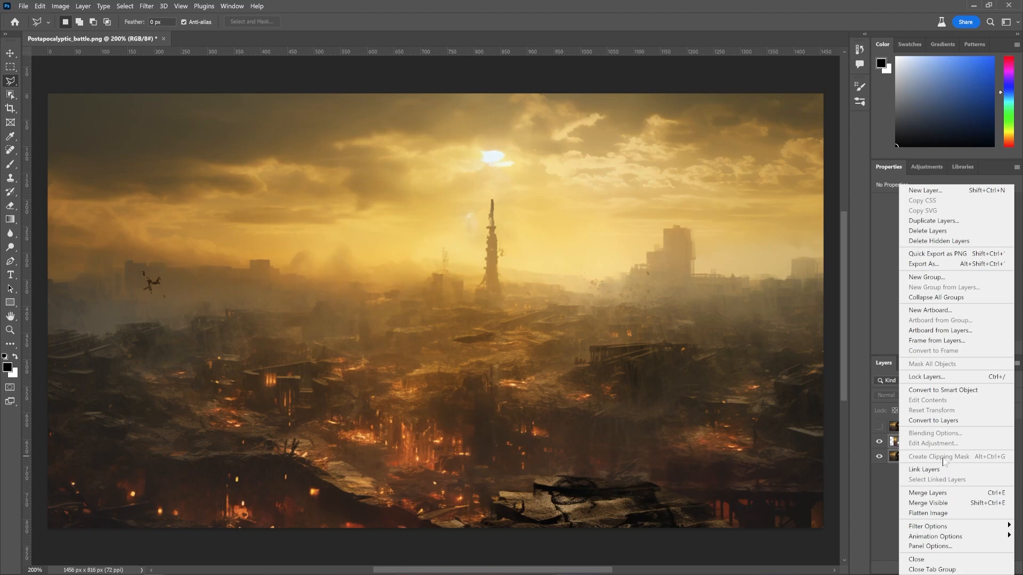
{"action": "left_click", "coordinate": [945, 494]}
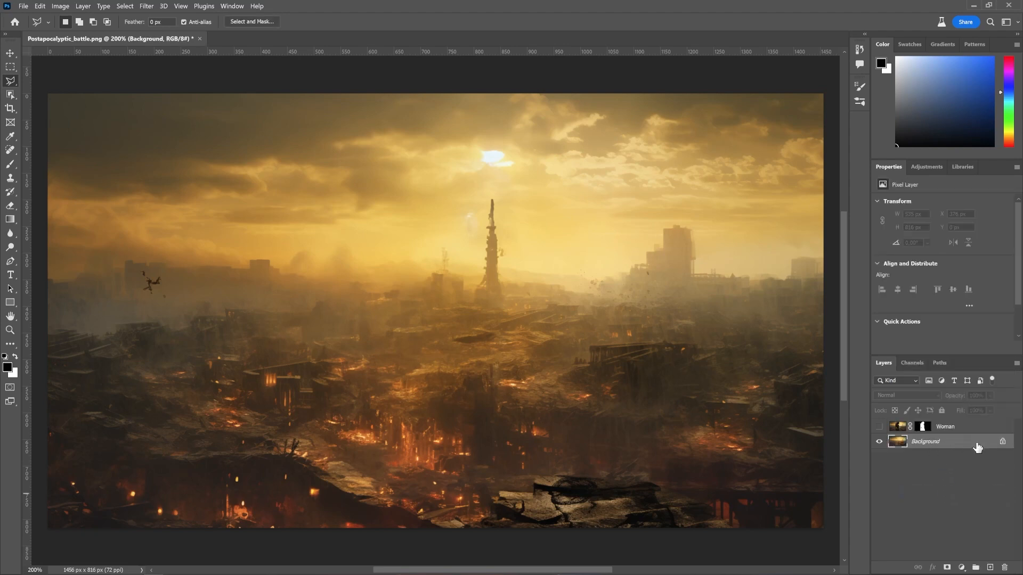
{"action": "left_click", "coordinate": [879, 427]}
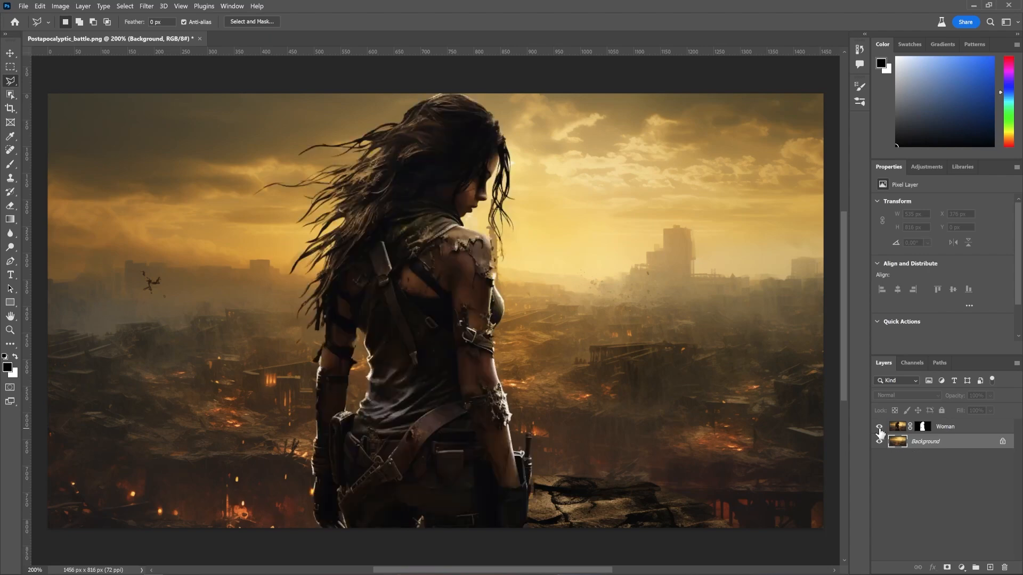
{"action": "left_click", "coordinate": [879, 427]}
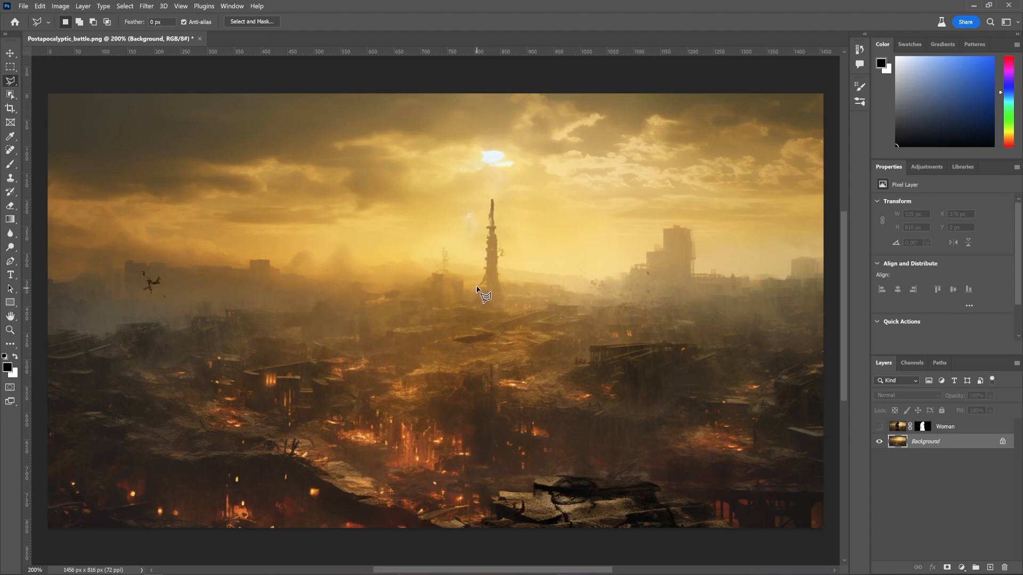
Step: Lasso the tall central tower spire and remove it with Content-Aware Fill output to a new layer, then deselect
{"action": "left_click", "coordinate": [474, 283]}
{"action": "left_click", "coordinate": [486, 183]}
{"action": "left_click", "coordinate": [481, 185]}
{"action": "left_click", "coordinate": [464, 215]}
{"action": "left_click", "coordinate": [465, 238]}
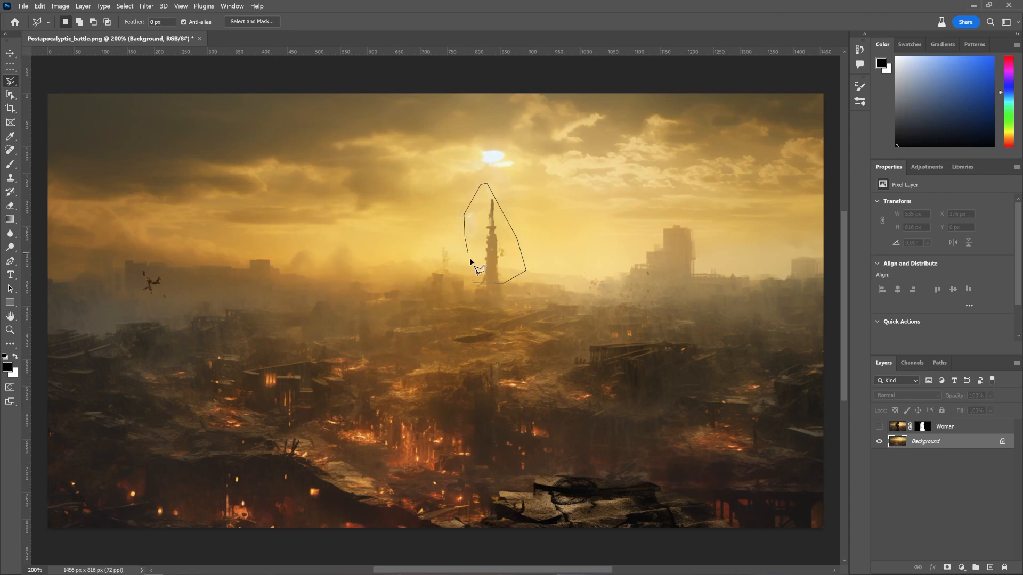
{"action": "left_click", "coordinate": [471, 267]}
{"action": "left_click", "coordinate": [472, 284]}
{"action": "left_click", "coordinate": [83, 6]}
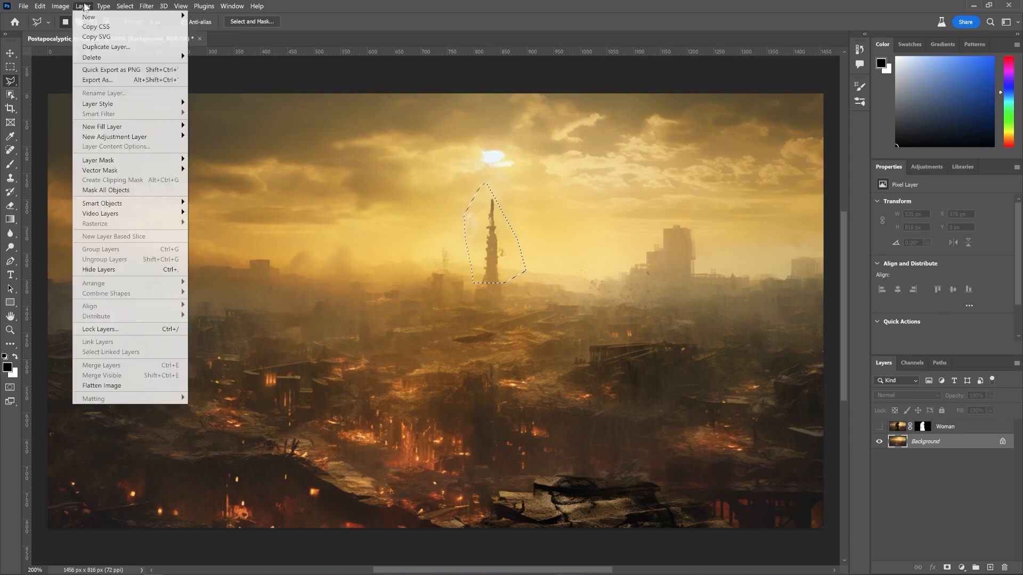
{"action": "mouse_move", "coordinate": [40, 6]}
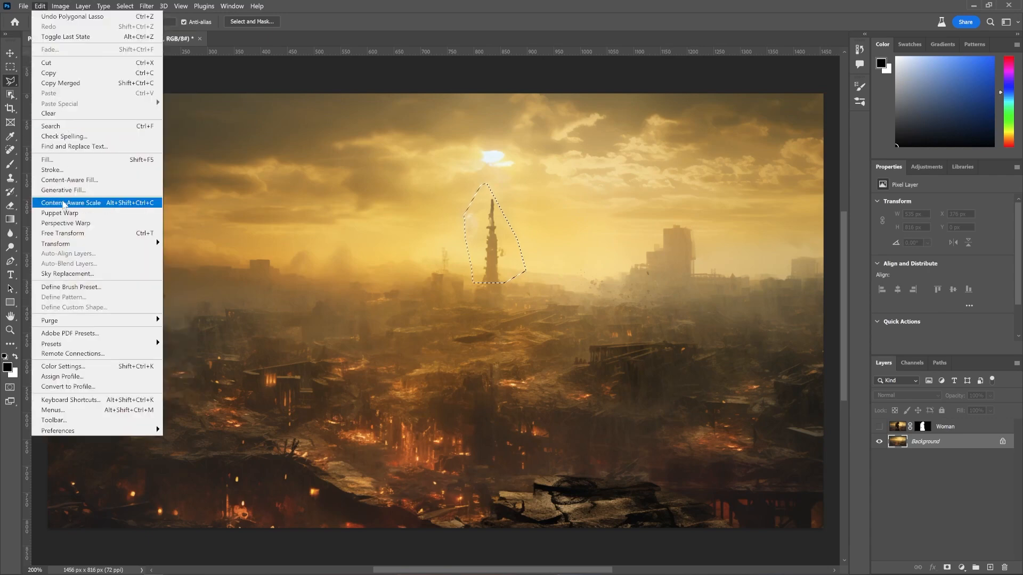
{"action": "left_click", "coordinate": [67, 180]}
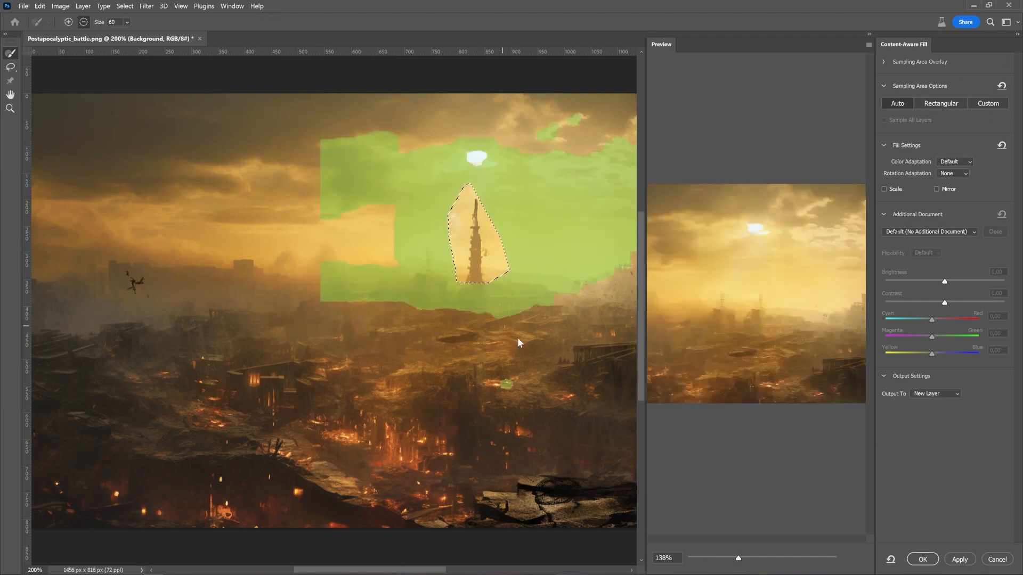
{"action": "left_click", "coordinate": [922, 559]}
{"action": "key", "text": "ctrl+d"}
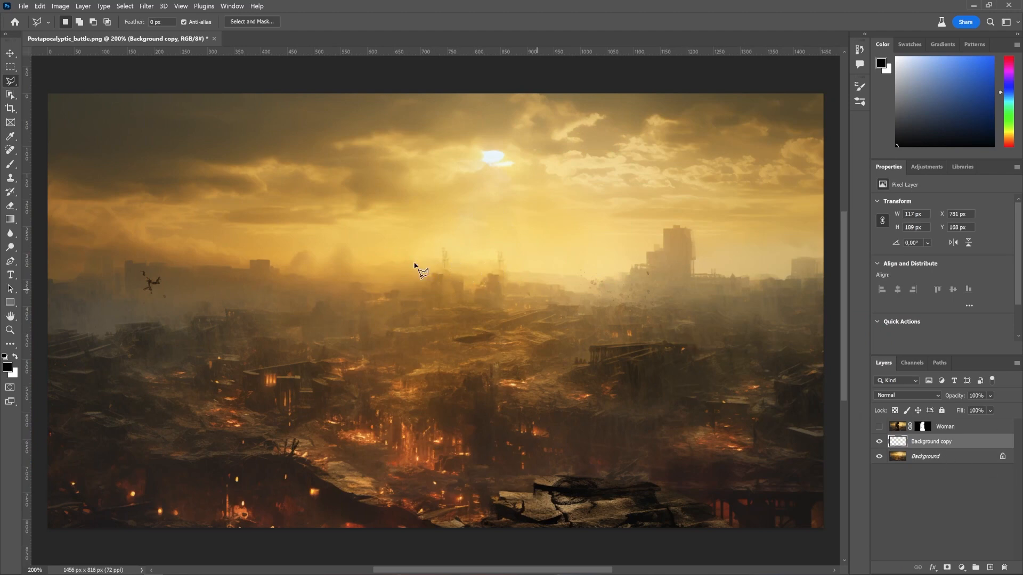
Step: Set the Clone Stamp tool to sample All Layers and merge the Content-Aware Fill layer into the Background
{"action": "left_click", "coordinate": [10, 179]}
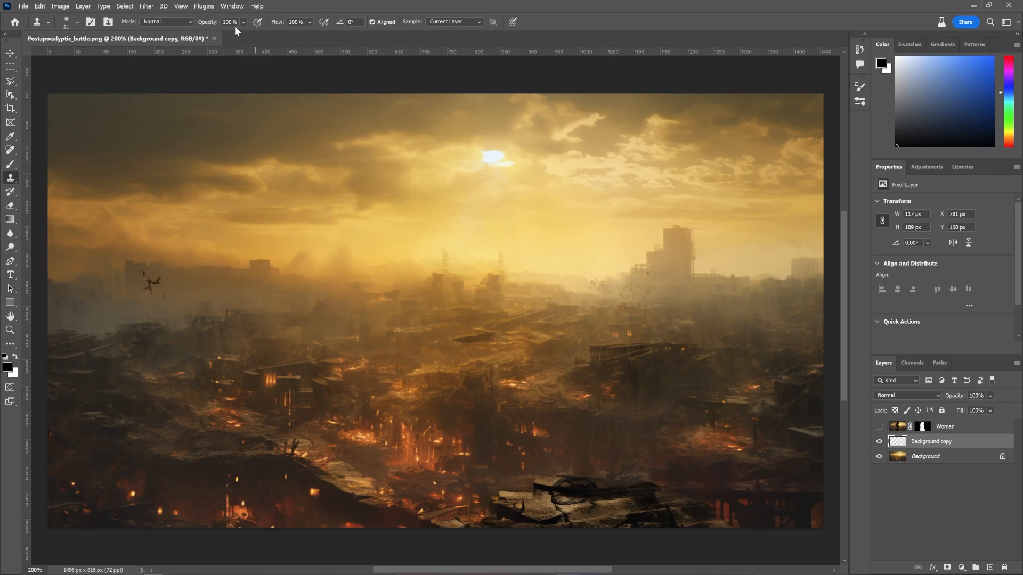
{"action": "left_click", "coordinate": [66, 23]}
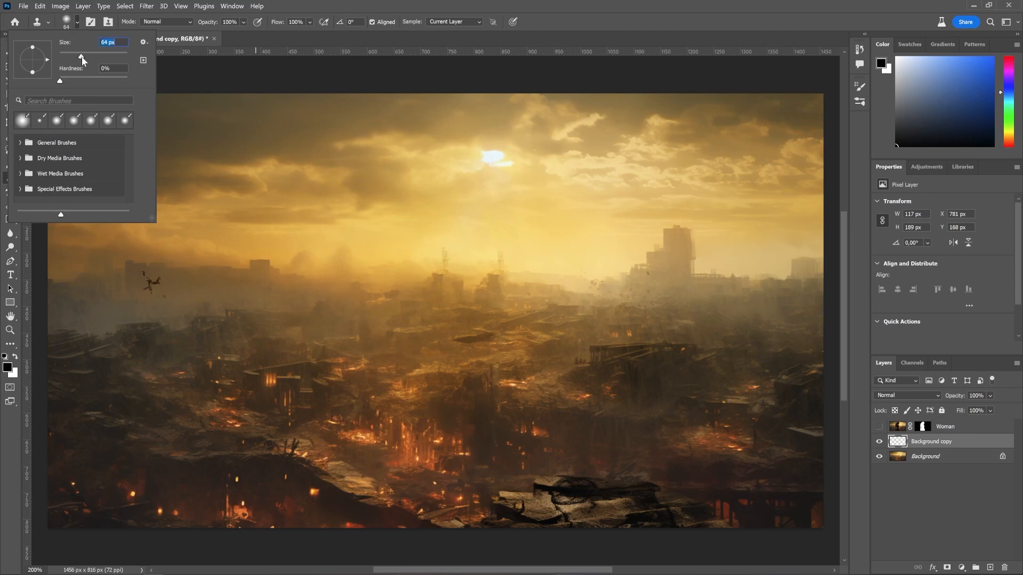
{"action": "left_click", "coordinate": [490, 226], "text": "alt"}
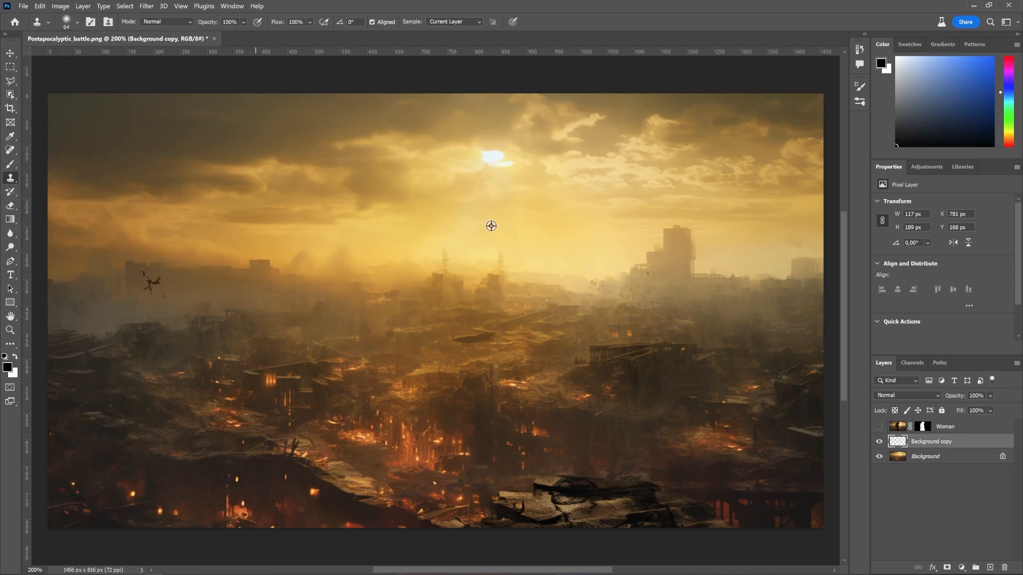
{"action": "left_click", "coordinate": [442, 21]}
{"action": "left_click", "coordinate": [445, 46]}
{"action": "left_click", "coordinate": [957, 461], "text": "ctrl"}
{"action": "key", "text": "ctrl+e"}
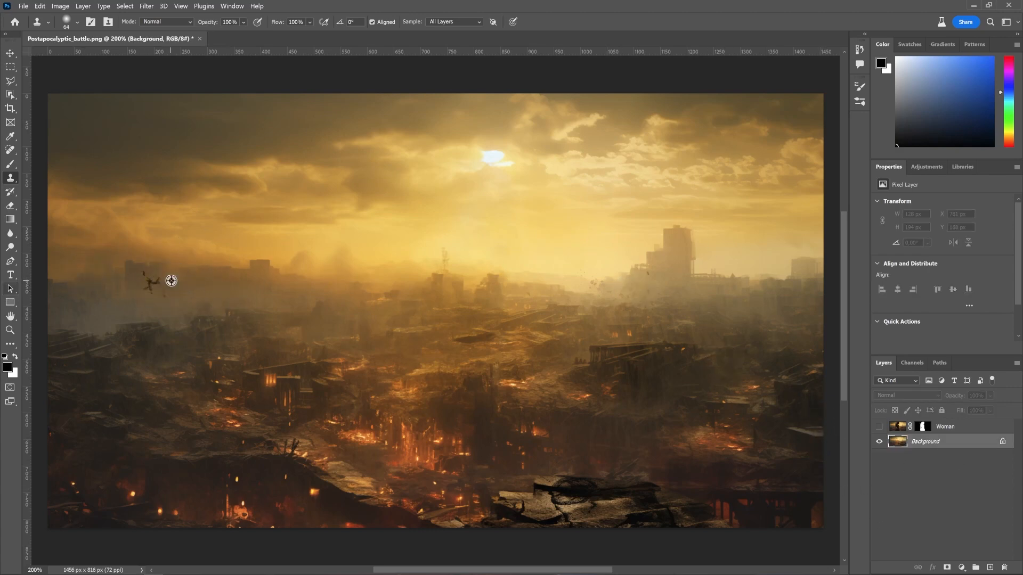
Step: Clone out the small flying figure on the left of the sky and show the Woman layer again
{"action": "left_click", "coordinate": [185, 281], "text": "alt"}
{"action": "mouse_move", "coordinate": [156, 281]}
{"action": "left_mouse_down"}
{"action": "mouse_move", "coordinate": [147, 287]}
{"action": "mouse_move", "coordinate": [160, 293]}
{"action": "left_mouse_up"}
{"action": "left_click", "coordinate": [878, 427]}
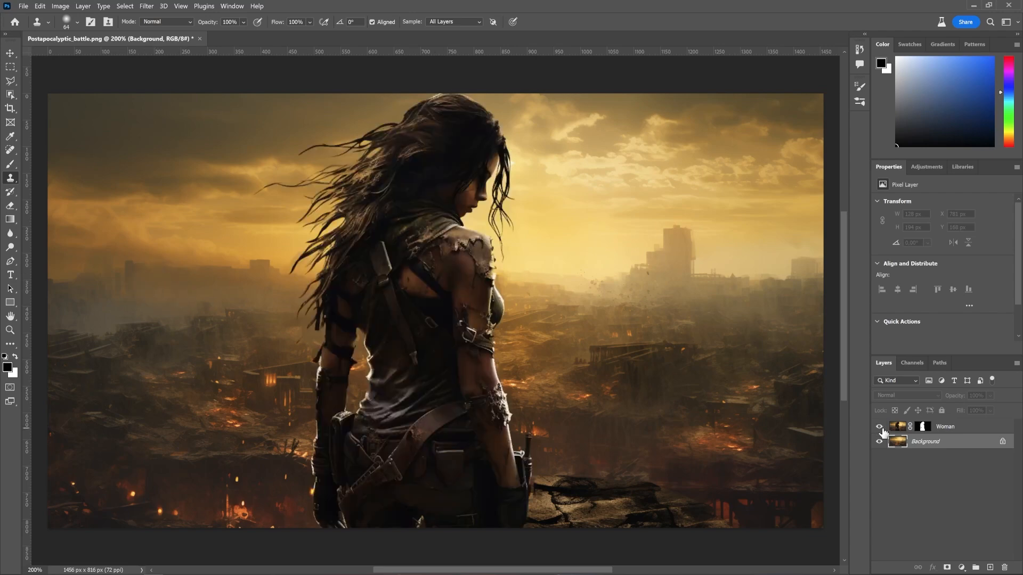
Step: Switch to After Effects and import Postapocalyptic_battle_image.psd as Composition - Retain Layer Sizes
{"action": "left_click", "coordinate": [20, 5]}
{"action": "left_click", "coordinate": [32, 118]}
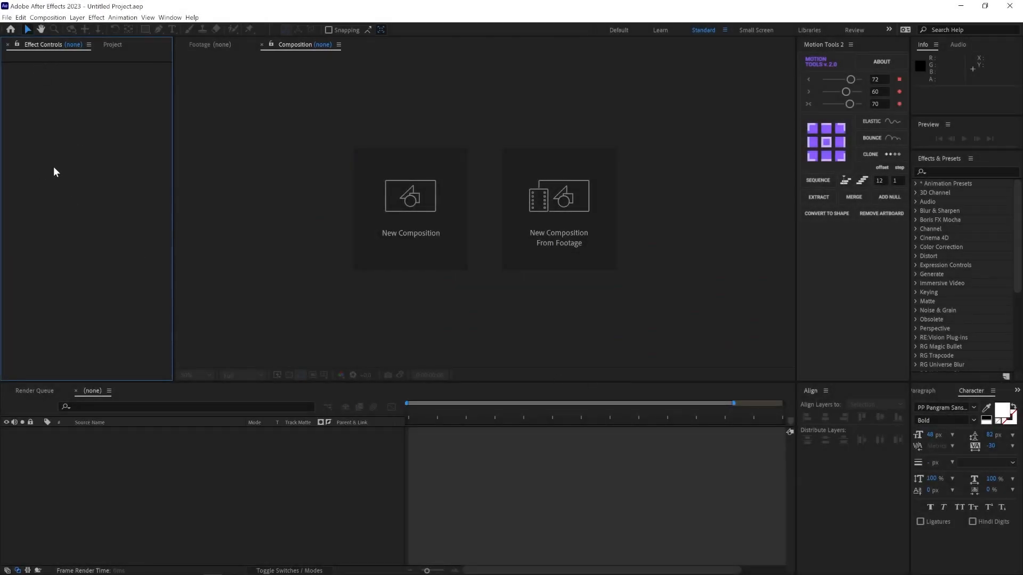
{"action": "left_click", "coordinate": [112, 45]}
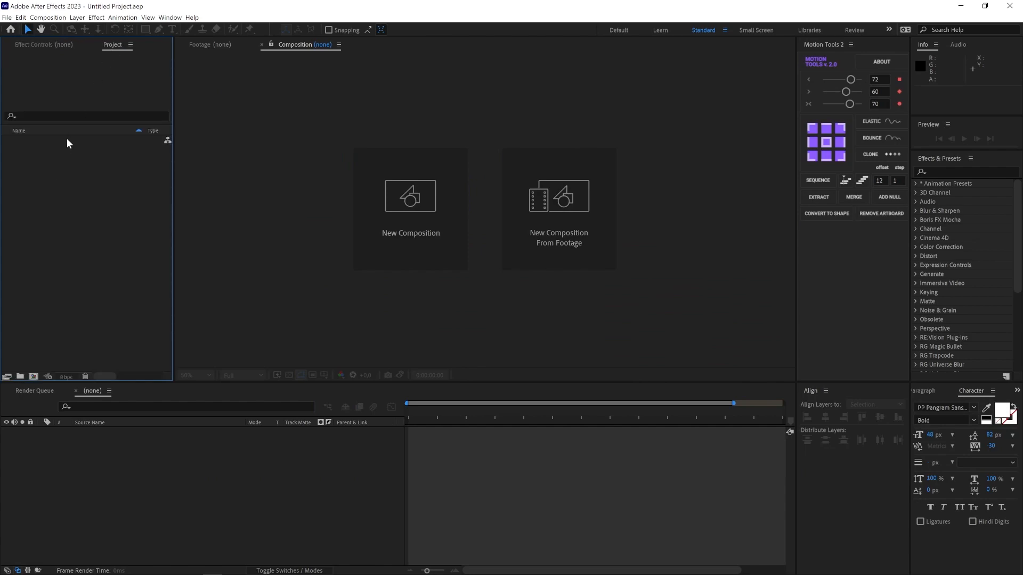
{"action": "double_click", "coordinate": [44, 167]}
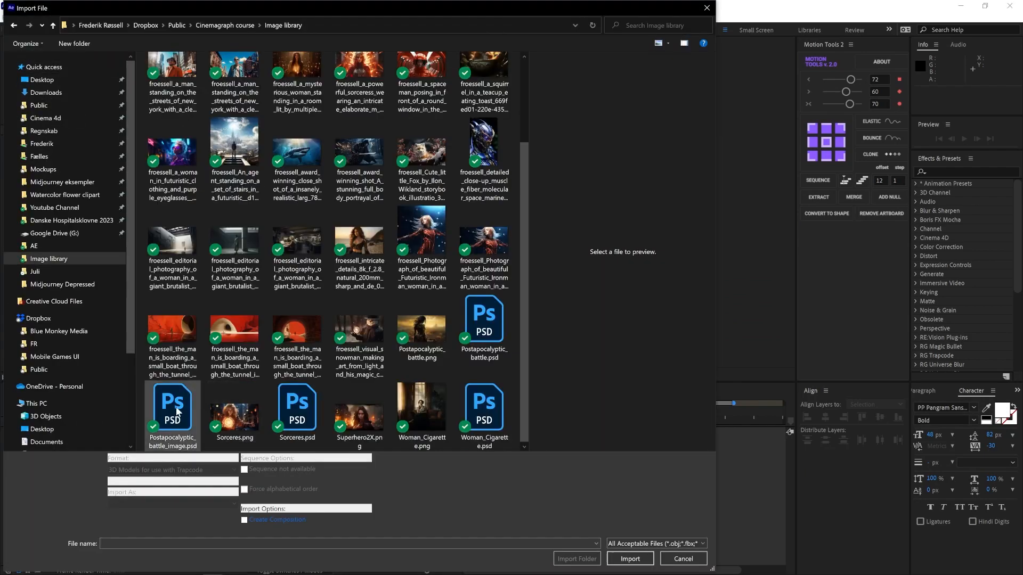
{"action": "left_click", "coordinate": [173, 415]}
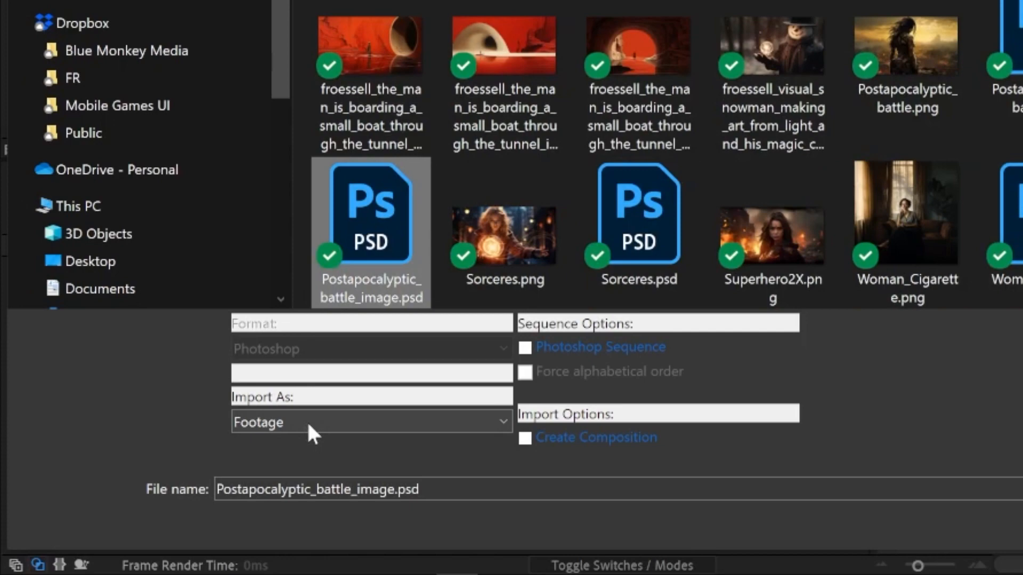
{"action": "left_click", "coordinate": [142, 504]}
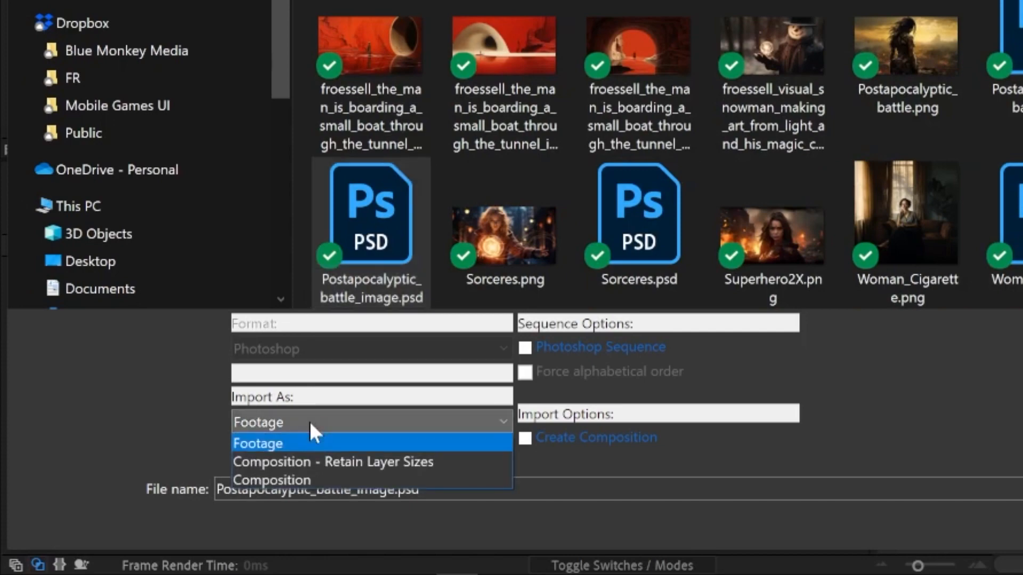
{"action": "left_click", "coordinate": [315, 462]}
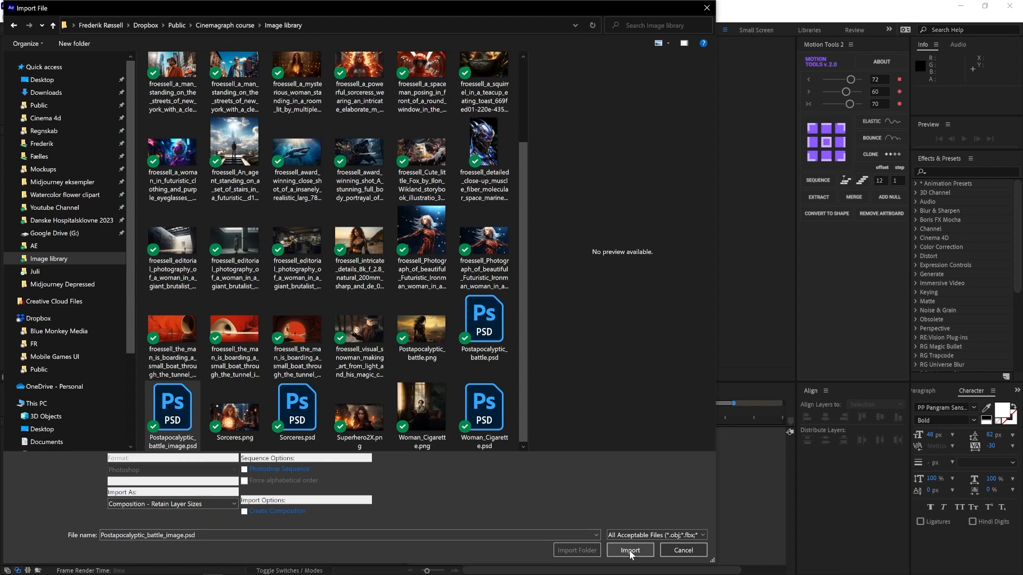
{"action": "left_click", "coordinate": [630, 549]}
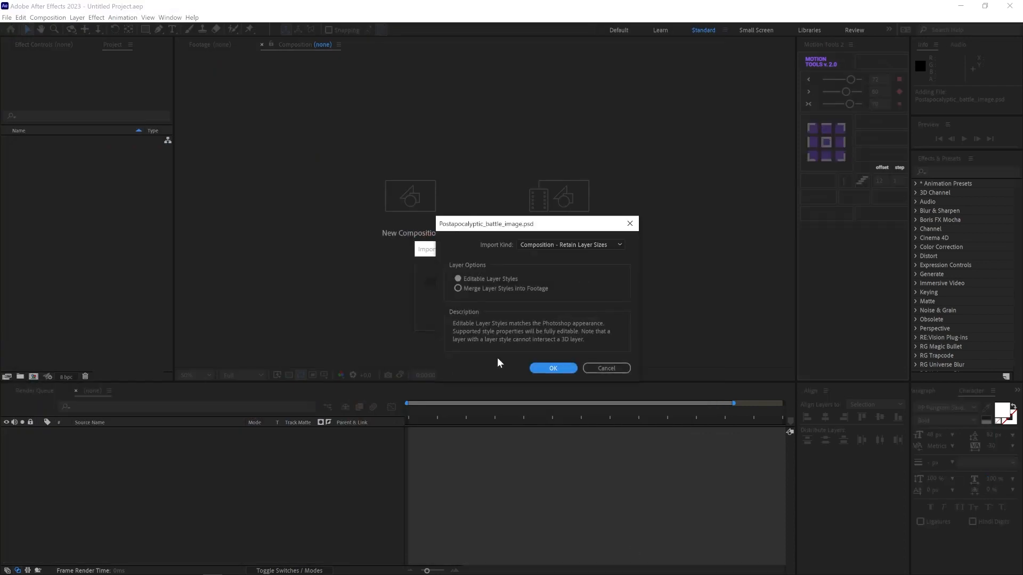
{"action": "left_click", "coordinate": [553, 368]}
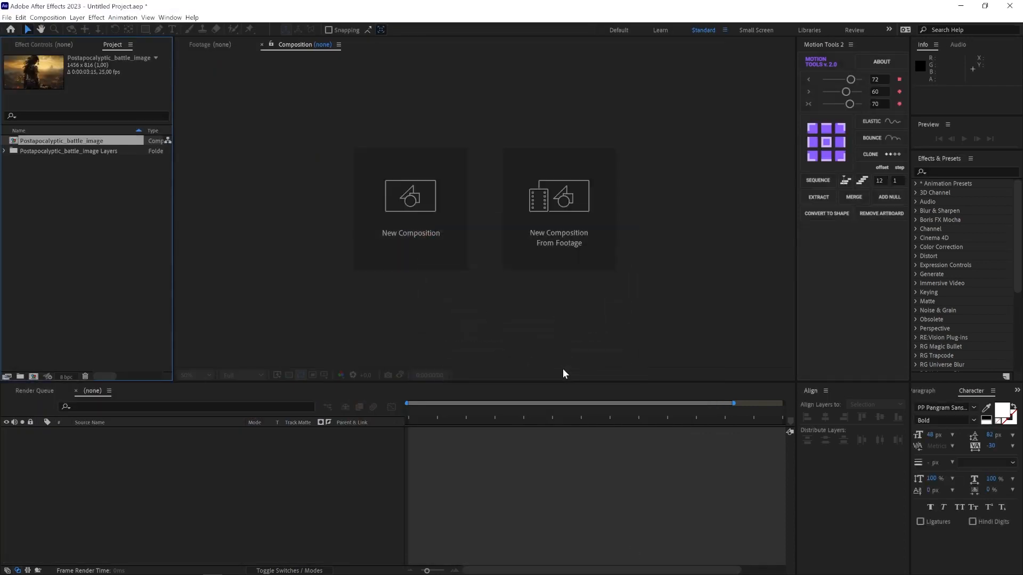
Step: Create two project folders named _ASSETS and _PRECOMPS
{"action": "left_click", "coordinate": [19, 377]}
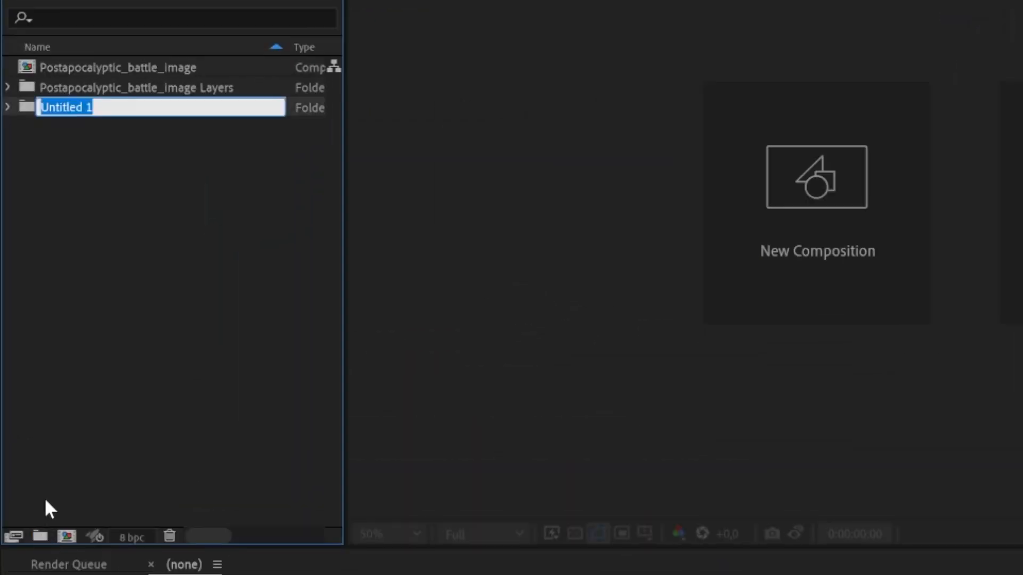
{"action": "key", "text": "BackSpace"}
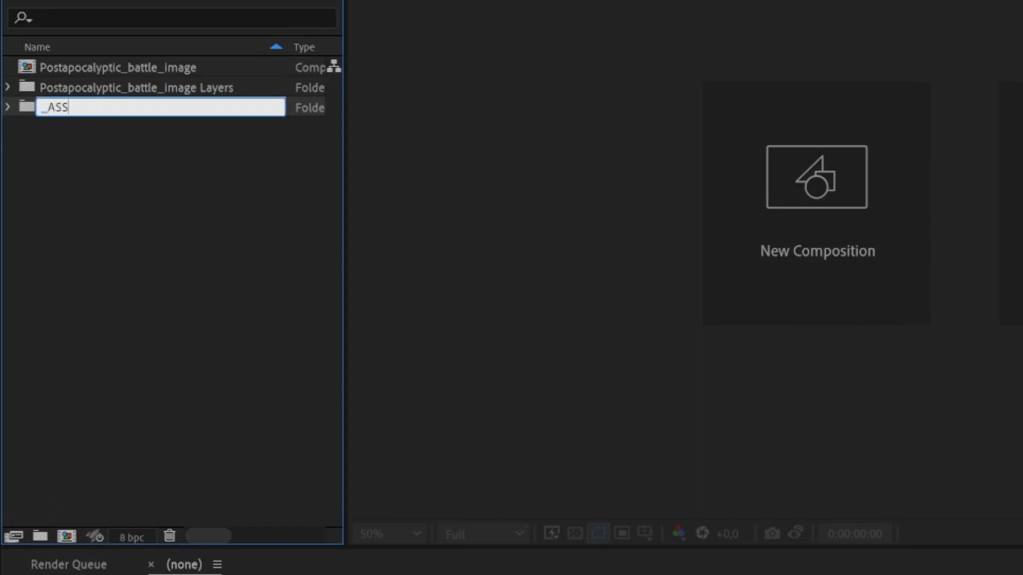
{"action": "key", "text": "Return"}
{"action": "left_click", "coordinate": [106, 454]}
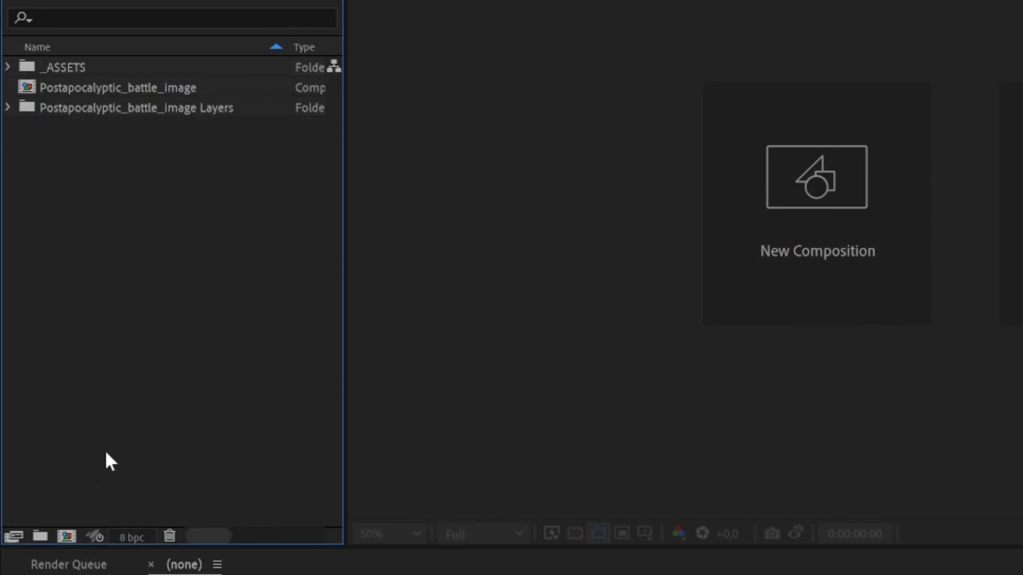
{"action": "left_click", "coordinate": [41, 536]}
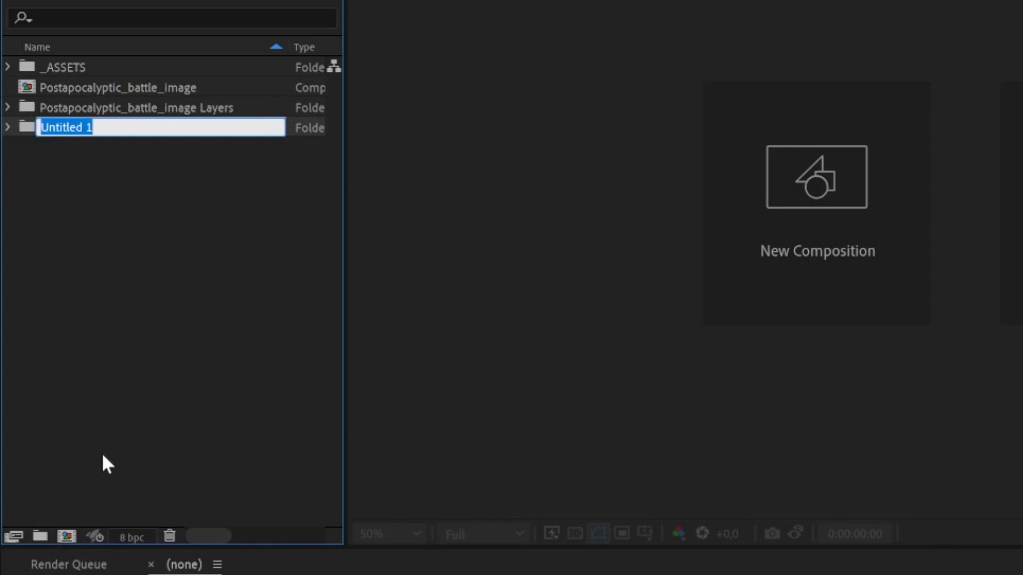
{"action": "type", "text": "_PRECOMPS"}
{"action": "key", "text": "Return"}
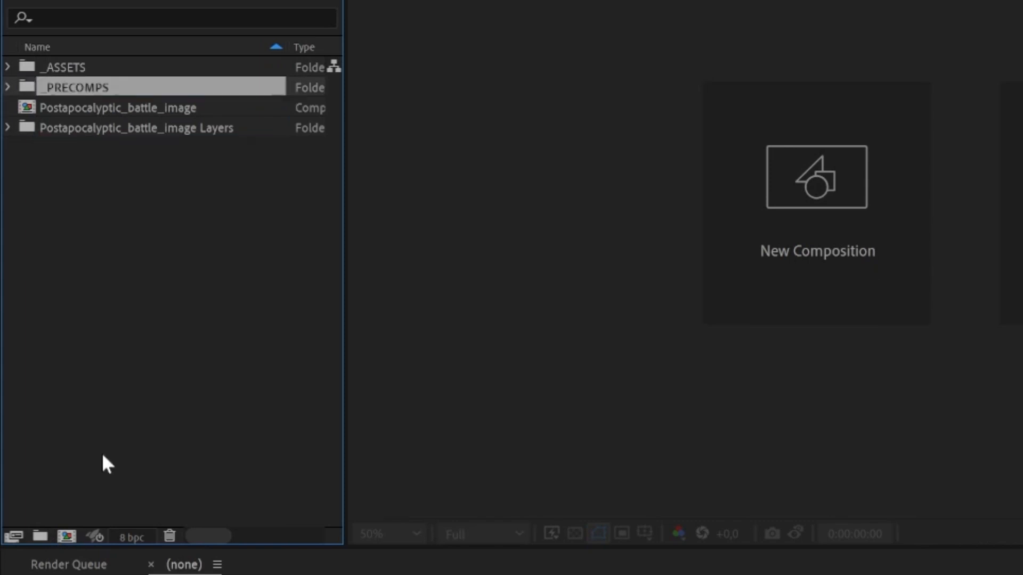
Step: Create a folder named _FINAL and sort the imported project items into the new folders
{"action": "left_click", "coordinate": [40, 536]}
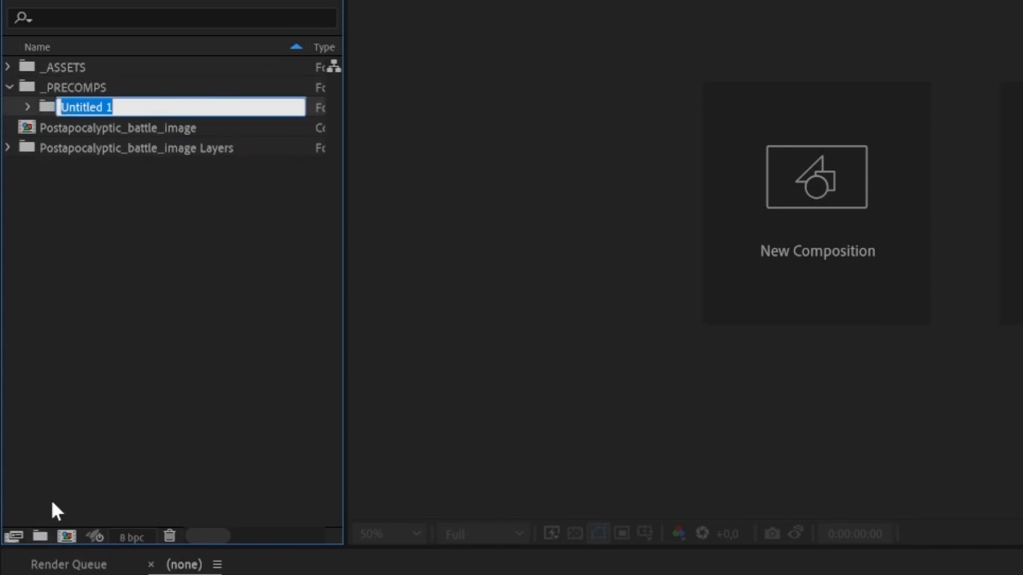
{"action": "type", "text": "_FINA"}
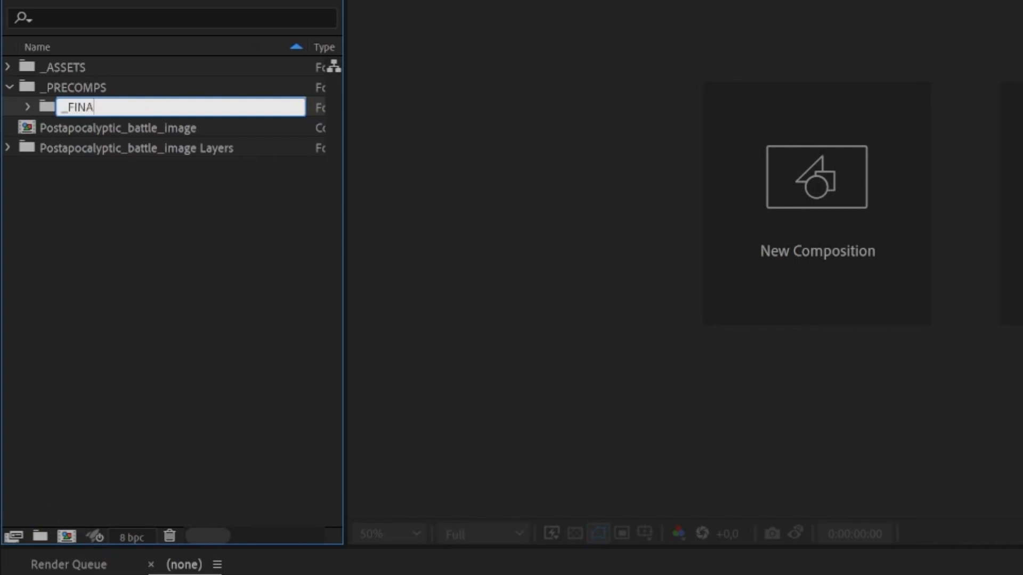
{"action": "type", "text": "L"}
{"action": "key", "text": "Return"}
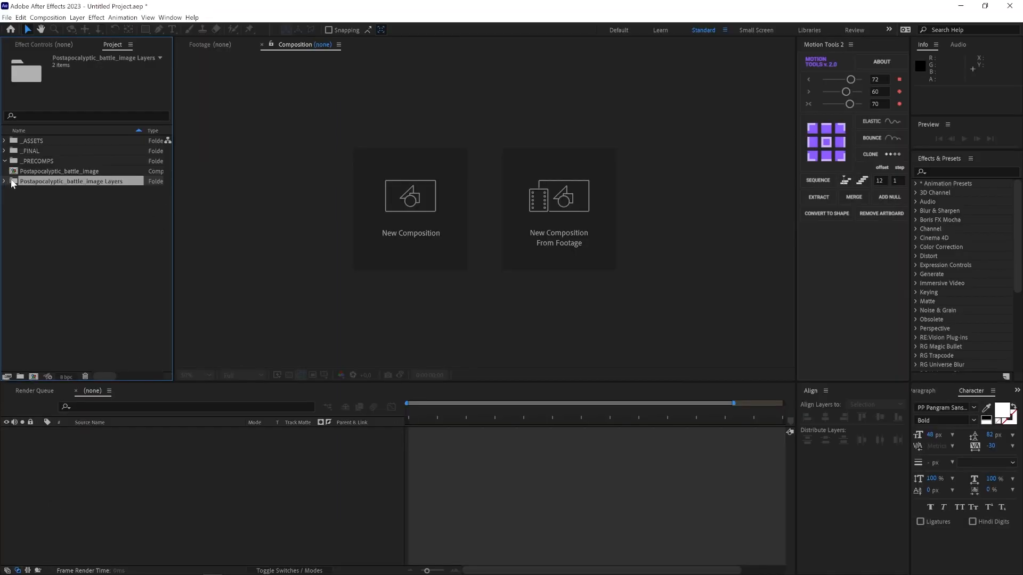
{"action": "left_click_drag", "start_coordinate": [12, 181], "coordinate": [22, 151]}
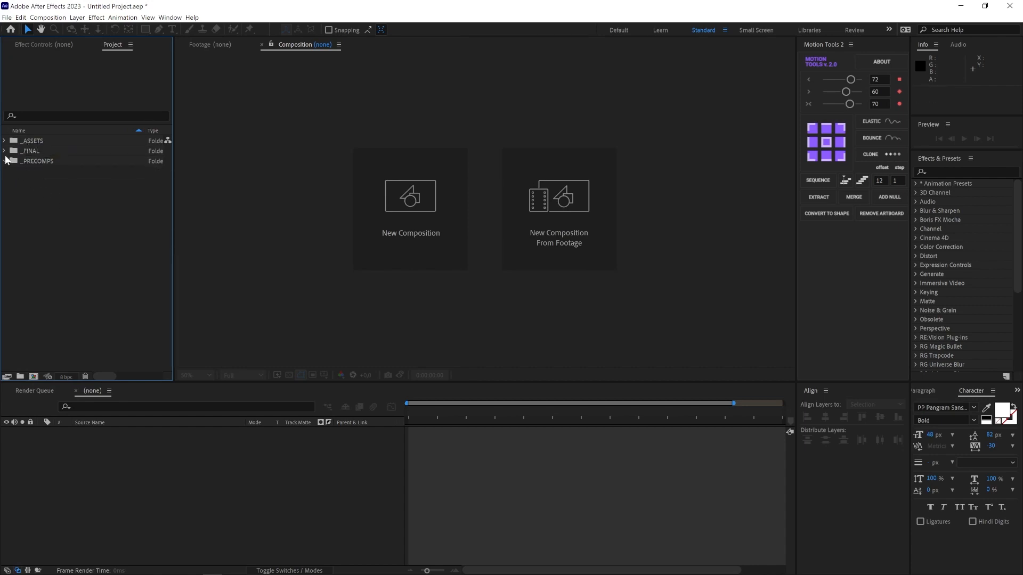
Step: Open the Postapocalyptic_battle_image composition from the _FINAL folder and scrub the timeline
{"action": "left_click", "coordinate": [4, 151]}
{"action": "double_click", "coordinate": [23, 163]}
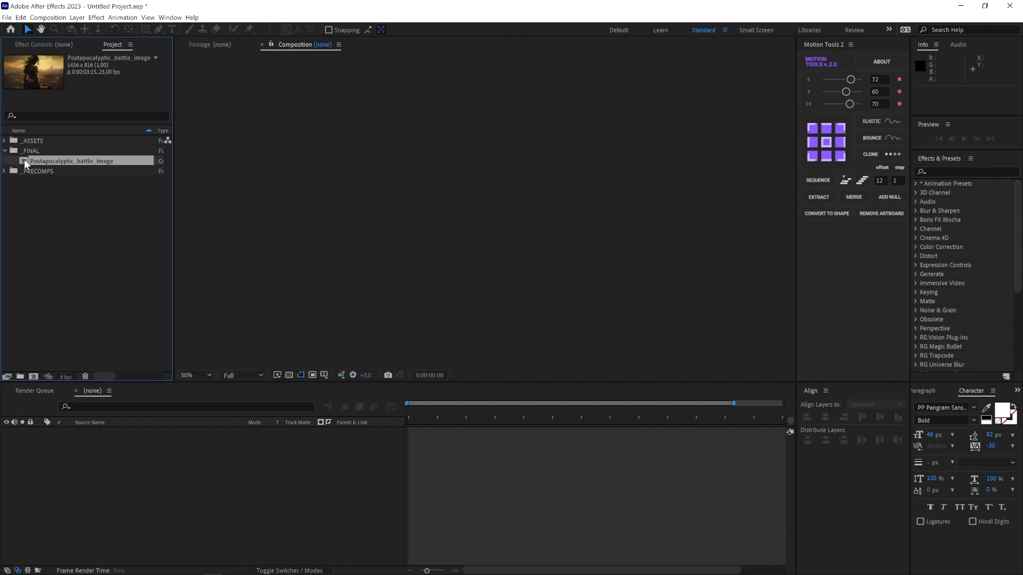
{"action": "scroll", "coordinate": [449, 253], "scroll_direction": "up", "scroll_amount": 5}
{"action": "scroll", "coordinate": [449, 252], "scroll_direction": "down", "scroll_amount": 3}
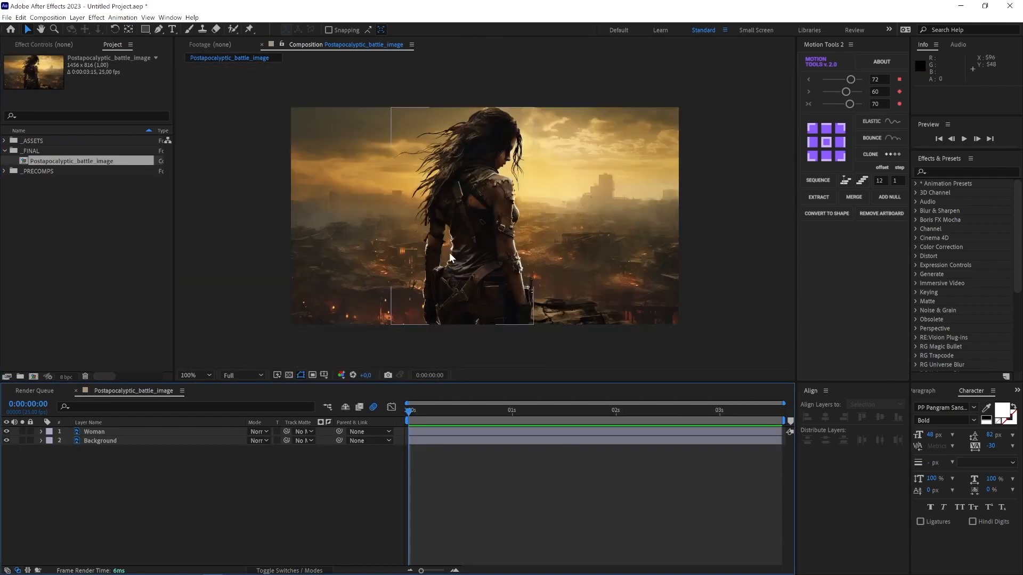
{"action": "left_click_drag", "start_coordinate": [411, 410], "coordinate": [426, 431]}
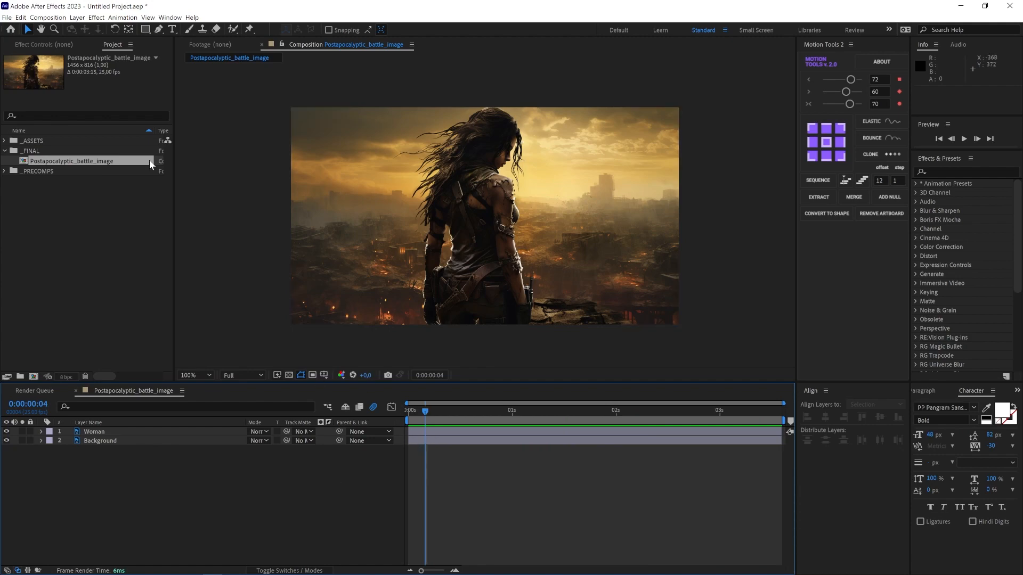
Step: Set the Postapocalyptic_battle_image composition's duration to 10 seconds in its Composition Settings
{"action": "right_click", "coordinate": [111, 160]}
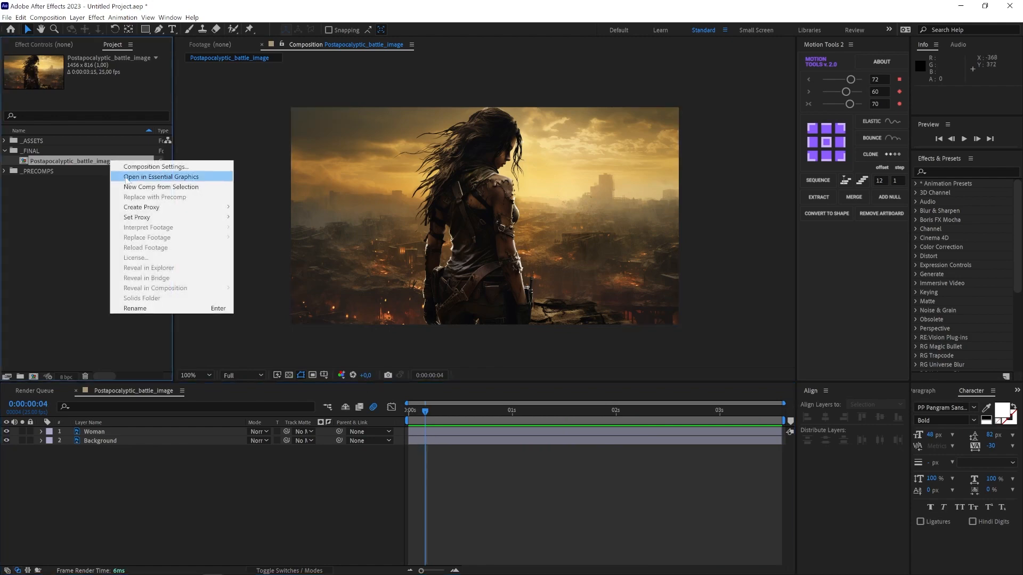
{"action": "left_click", "coordinate": [155, 166]}
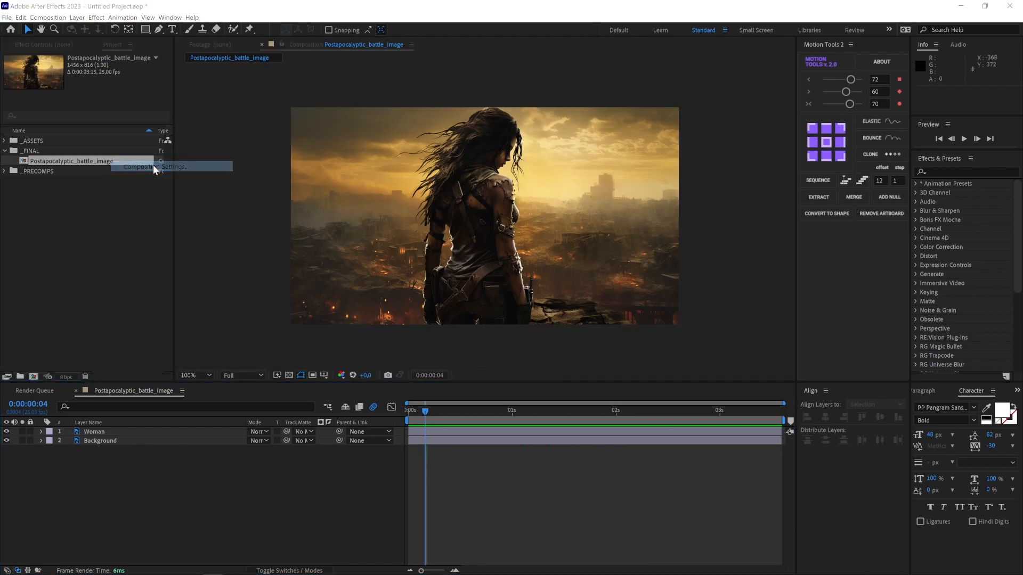
{"action": "double_click", "coordinate": [725, 305]}
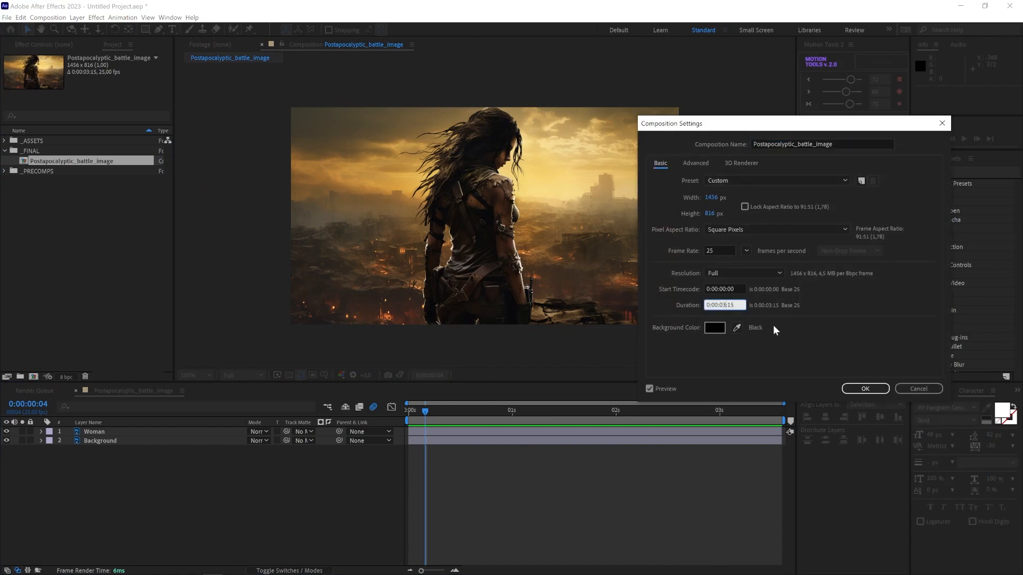
{"action": "type", "text": "10:"}
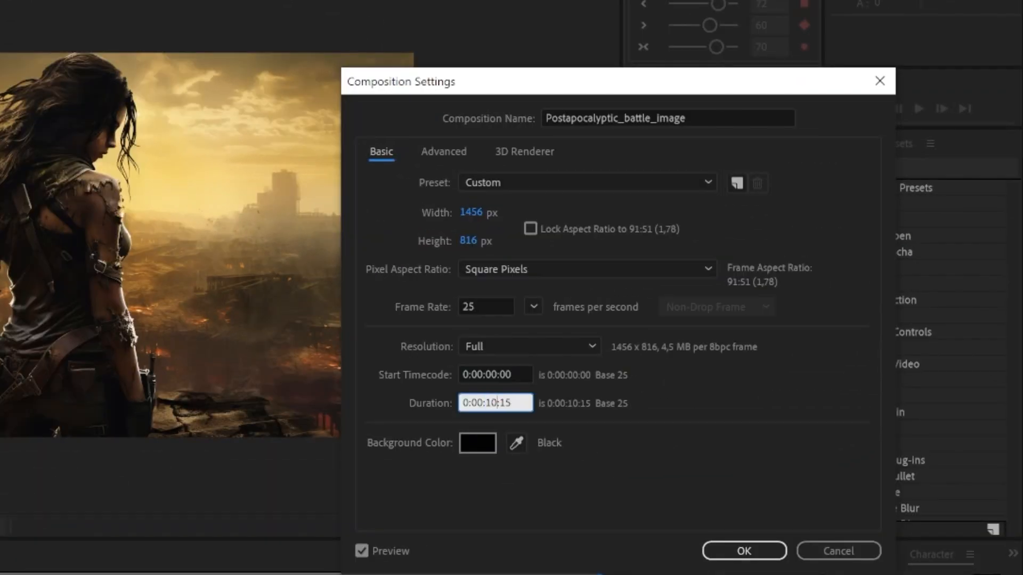
{"action": "type", "text": "00"}
{"action": "left_click", "coordinate": [744, 550]}
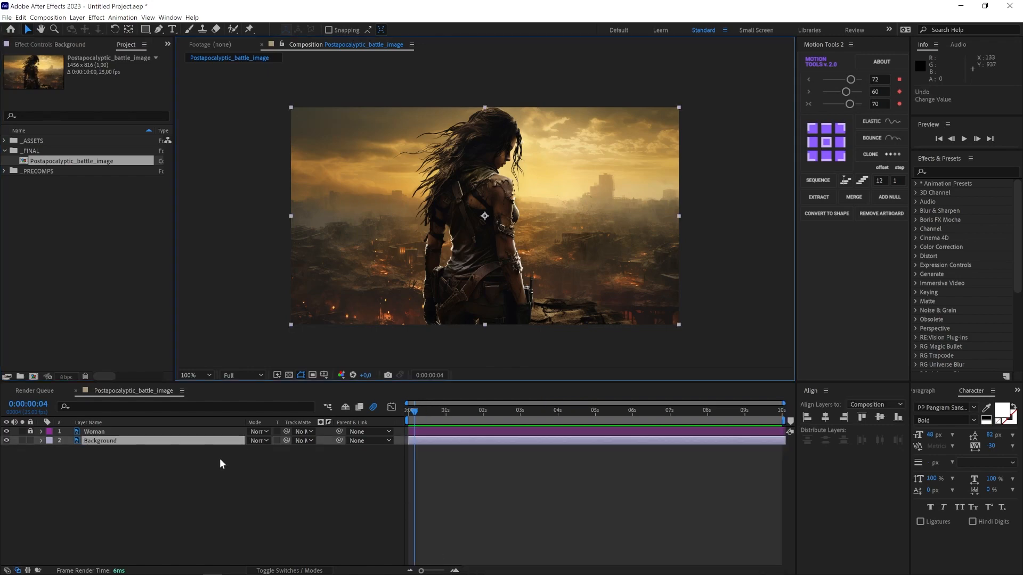
Step: Duplicate the Background layer and rename the copy Foreground
{"action": "left_click", "coordinate": [138, 504]}
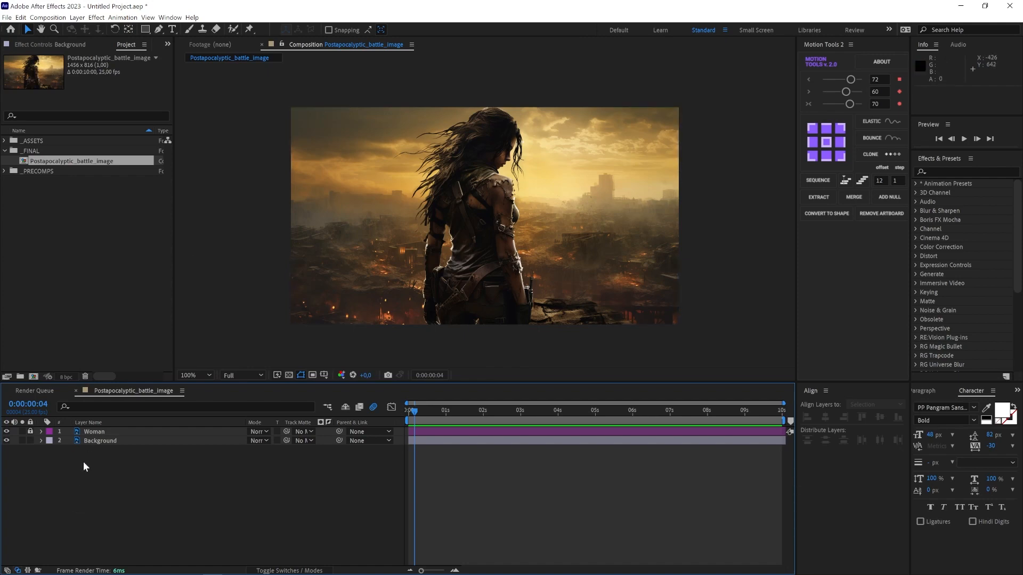
{"action": "left_click", "coordinate": [99, 440]}
{"action": "key", "text": "ctrl+d"}
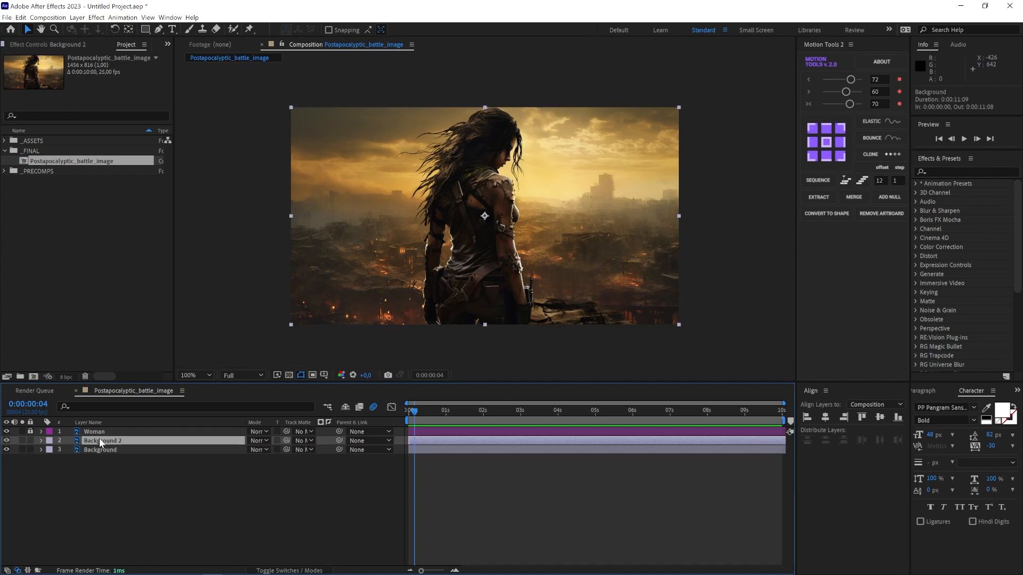
{"action": "key", "text": "Return"}
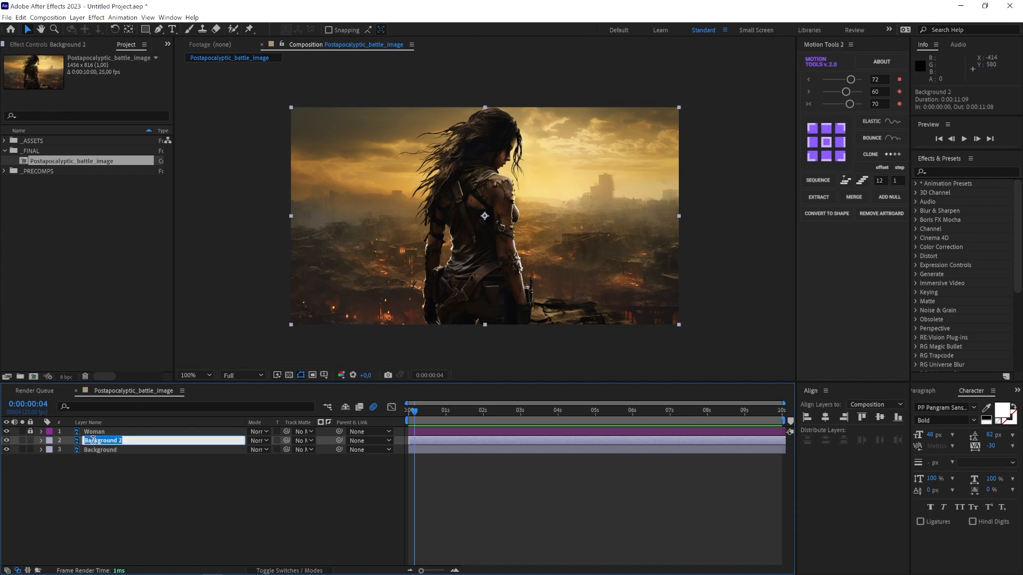
{"action": "type", "text": "Fr"}
{"action": "type", "text": "oreground"}
{"action": "key", "text": "Return"}
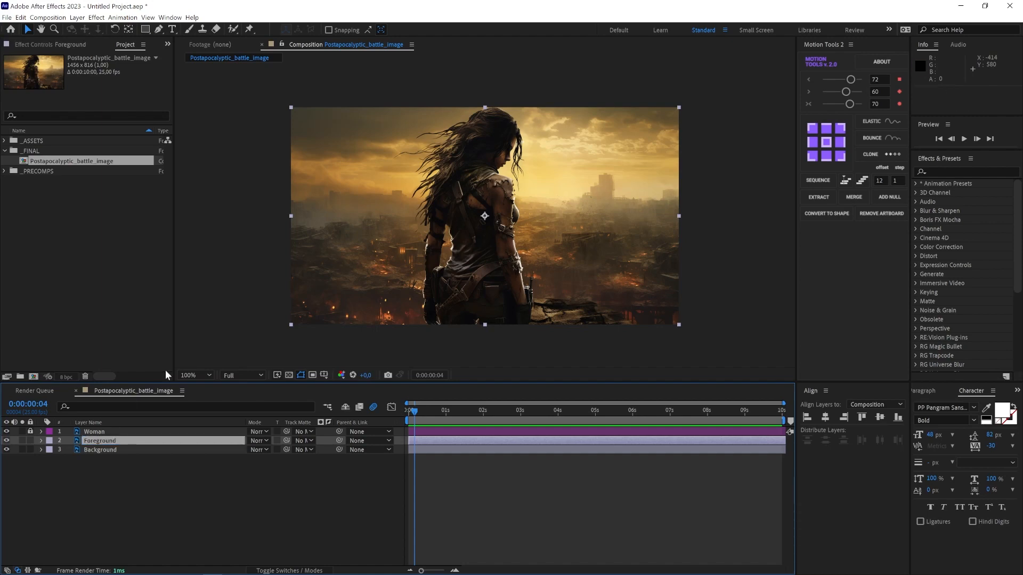
Step: Draw a Pen mask on the Foreground layer tracing the rocky ledge in the lower foreground
{"action": "key", "text": "period"}
{"action": "left_click_drag", "start_coordinate": [610, 327], "coordinate": [529, 167]}
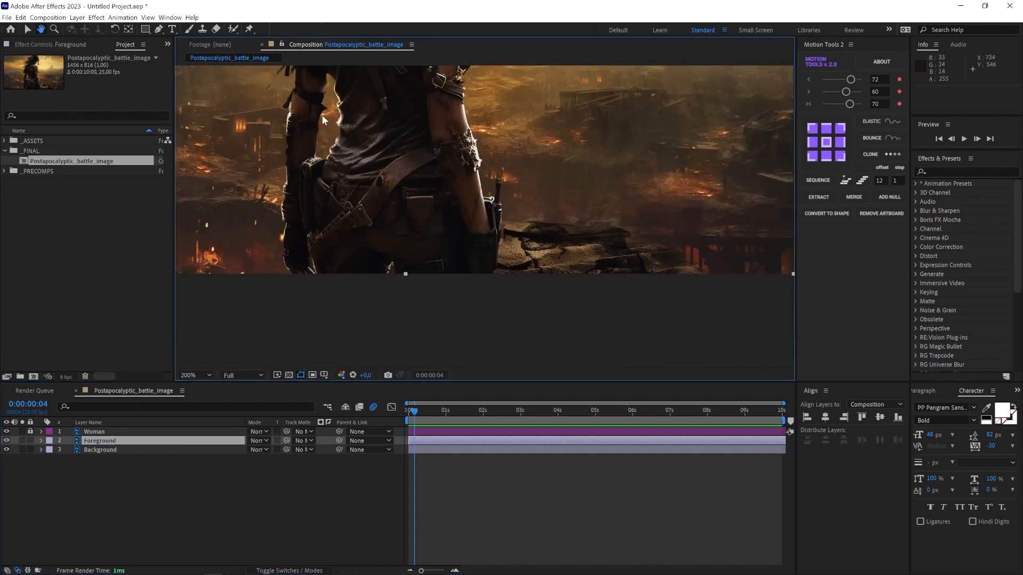
{"action": "left_click", "coordinate": [158, 29]}
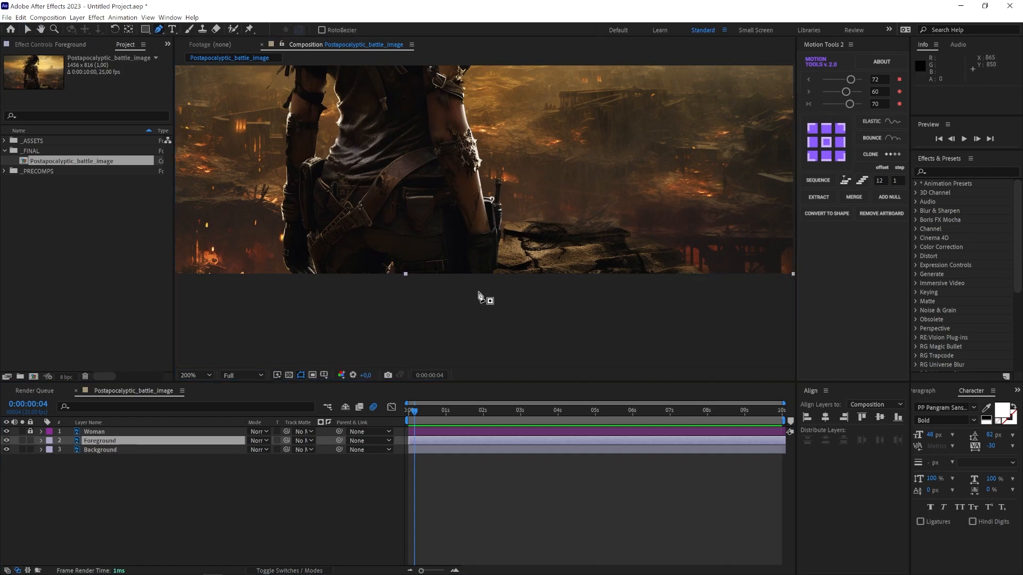
{"action": "left_click", "coordinate": [722, 295]}
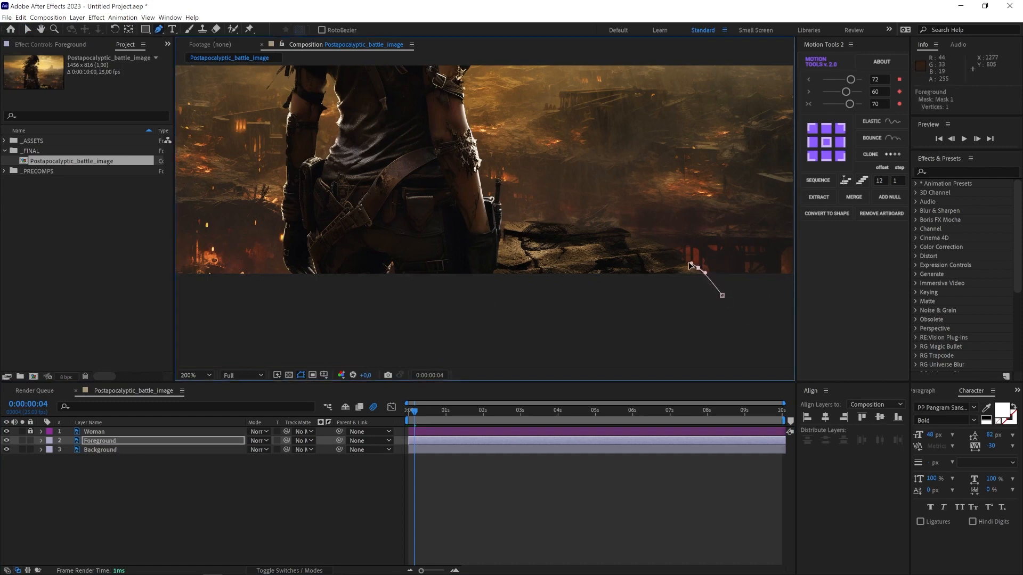
{"action": "left_click", "coordinate": [696, 267]}
{"action": "left_click", "coordinate": [675, 250]}
{"action": "left_click", "coordinate": [639, 235]}
{"action": "left_click", "coordinate": [620, 228]}
{"action": "left_click", "coordinate": [585, 226]}
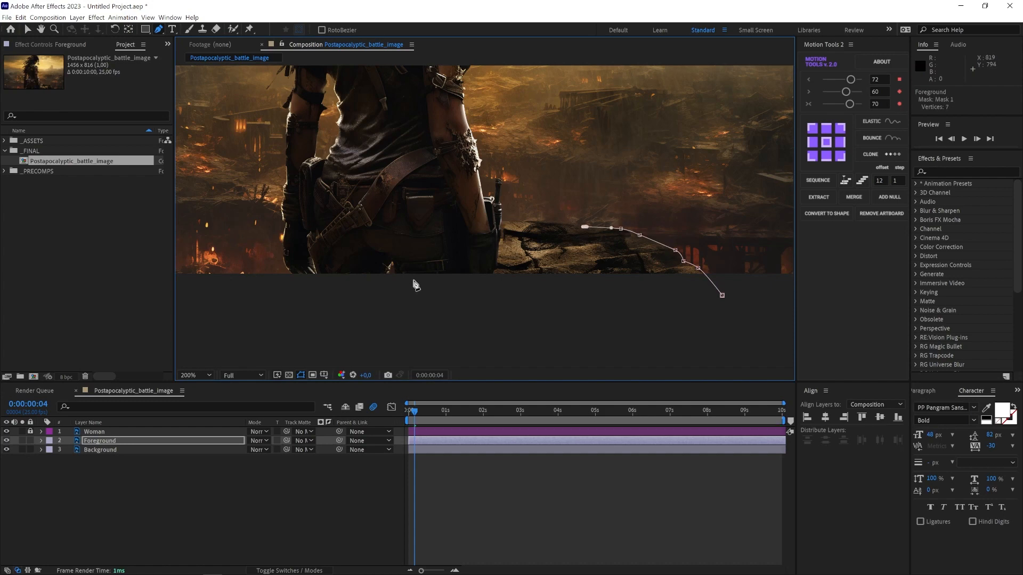
{"action": "left_click", "coordinate": [6, 432]}
{"action": "left_click", "coordinate": [568, 225]}
{"action": "left_click_drag", "start_coordinate": [520, 223], "coordinate": [511, 224]}
{"action": "left_click", "coordinate": [503, 228]}
{"action": "left_click", "coordinate": [502, 239]}
{"action": "left_click", "coordinate": [473, 236]}
{"action": "left_click", "coordinate": [467, 242]}
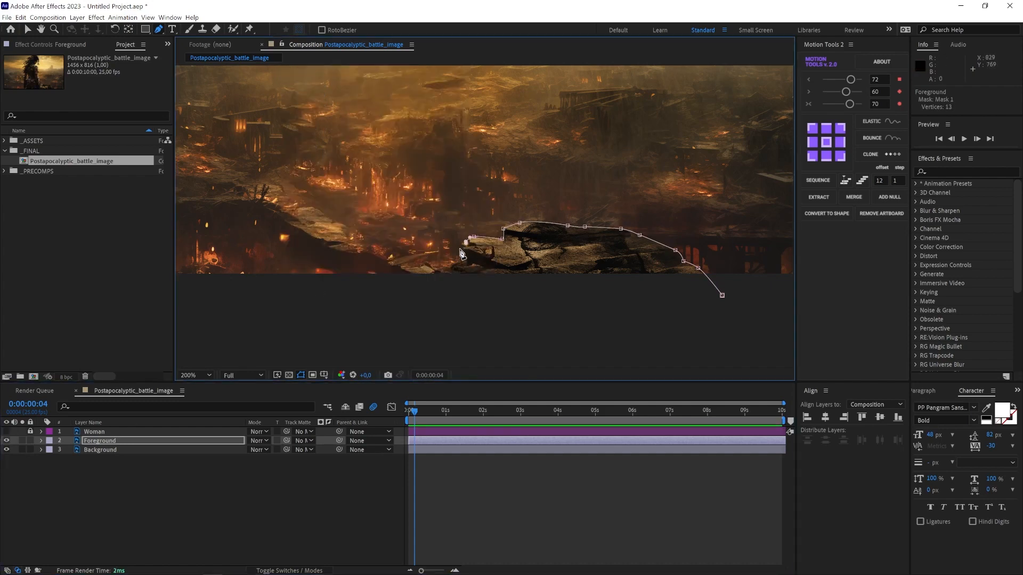
{"action": "left_click", "coordinate": [426, 263]}
{"action": "left_click", "coordinate": [401, 270]}
{"action": "left_click", "coordinate": [376, 284]}
{"action": "left_click", "coordinate": [407, 314]}
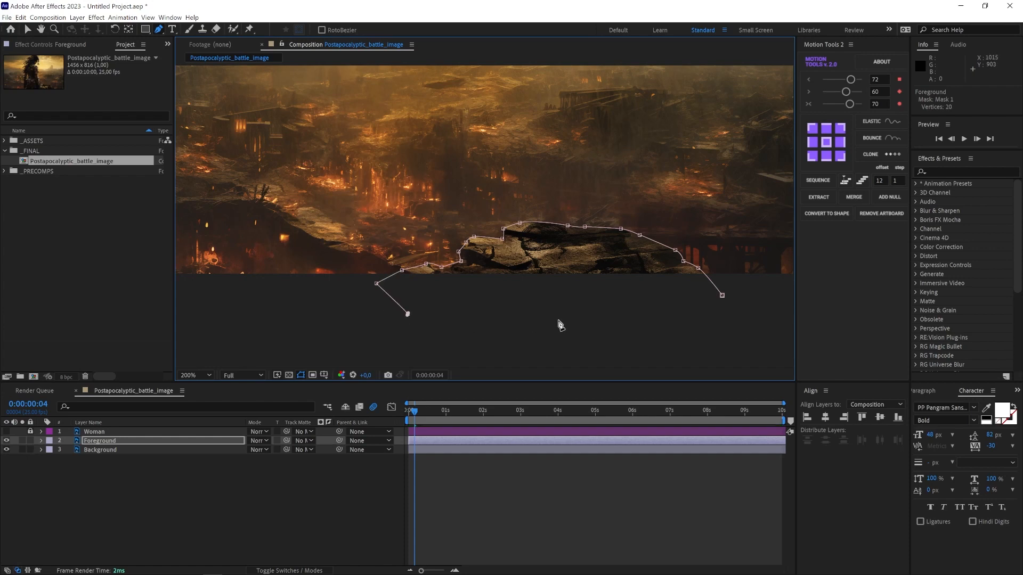
{"action": "left_click_drag", "start_coordinate": [558, 320], "coordinate": [586, 326]}
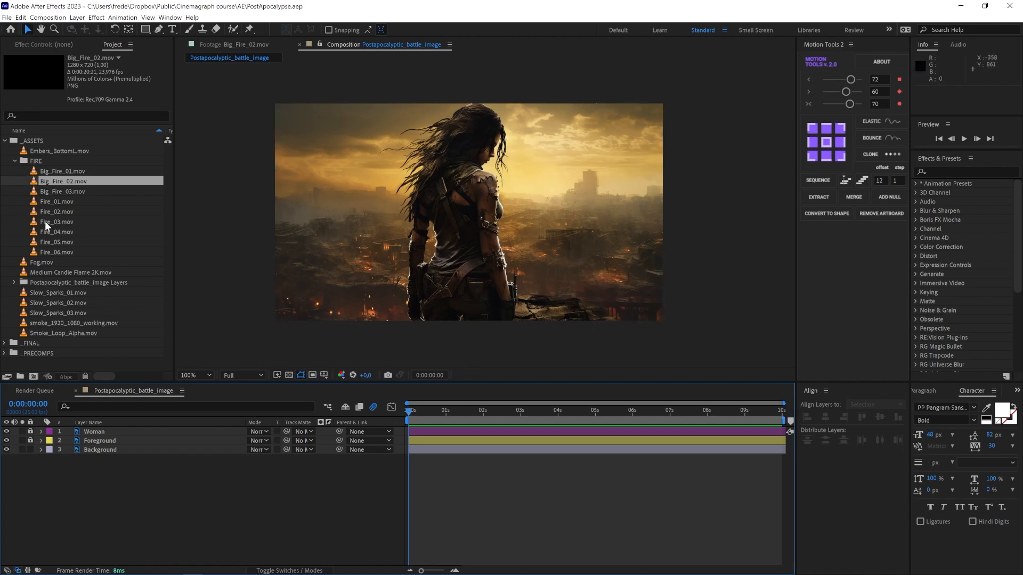
Step: Add Smoke_Loop_Alpha.mov to the composition just above the Background layer and preview it
{"action": "left_click_drag", "start_coordinate": [53, 333], "coordinate": [118, 450]}
{"action": "key", "text": "space"}
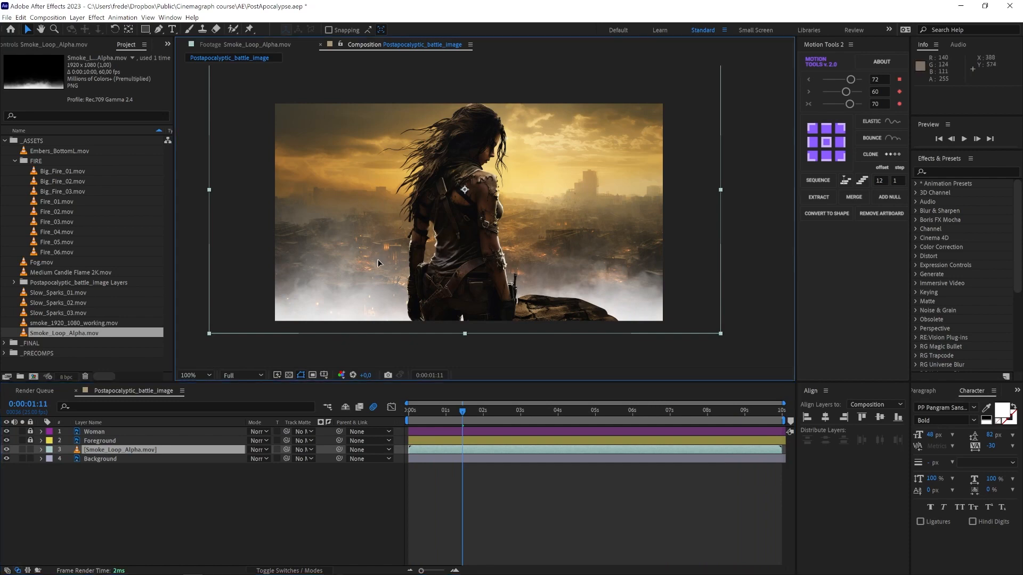
Step: Move the smoke layer lower in the frame and apply the Fill effect to it
{"action": "left_click_drag", "start_coordinate": [378, 261], "coordinate": [387, 310]}
{"action": "left_click", "coordinate": [954, 170]}
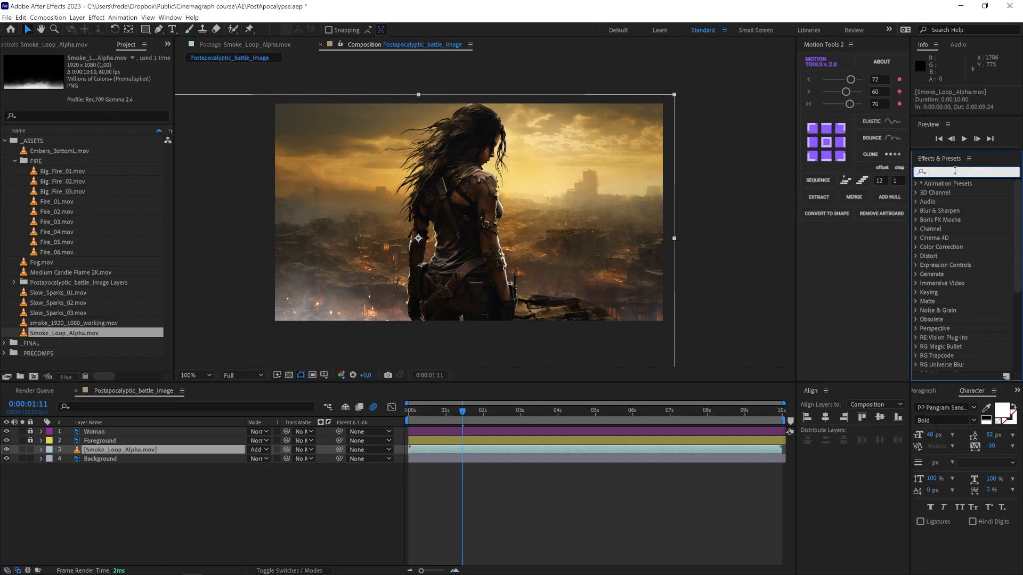
{"action": "type", "text": "fill"}
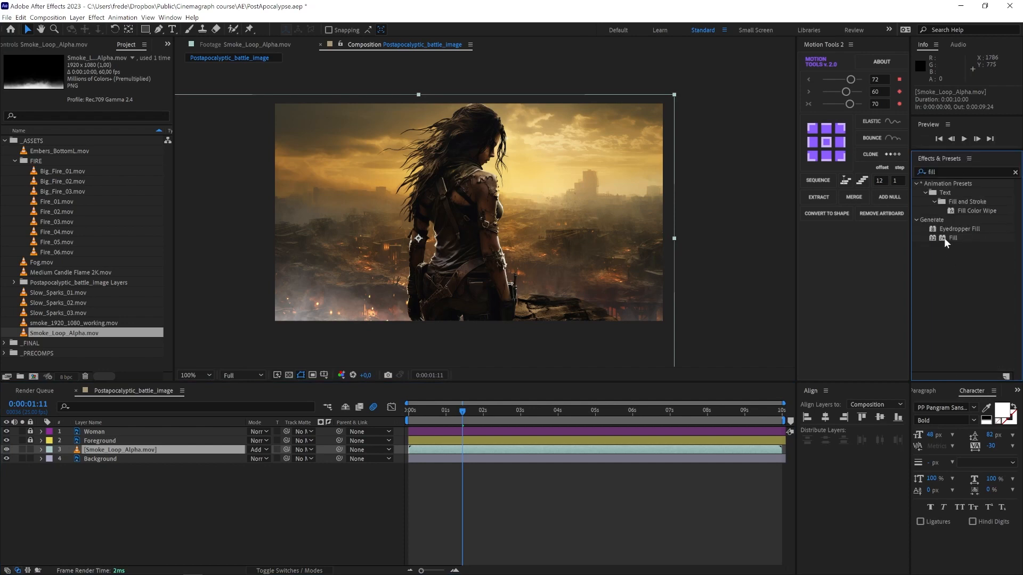
{"action": "left_click_drag", "start_coordinate": [946, 239], "coordinate": [136, 449]}
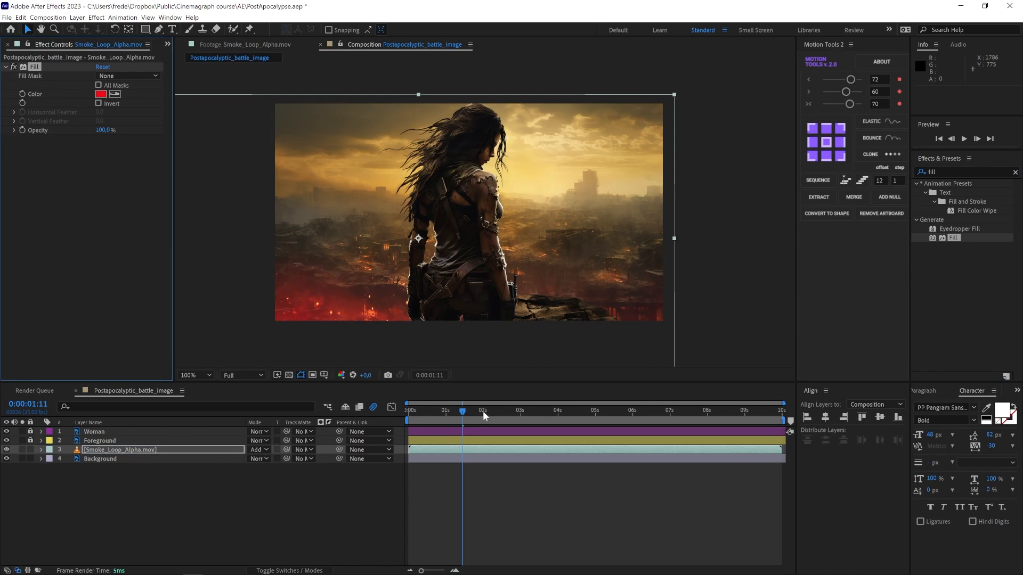
Step: Set the smoke layer's Fill color to an orange tone
{"action": "left_click_drag", "start_coordinate": [444, 412], "coordinate": [558, 418]}
{"action": "left_click", "coordinate": [518, 419]}
{"action": "left_click", "coordinate": [101, 94]}
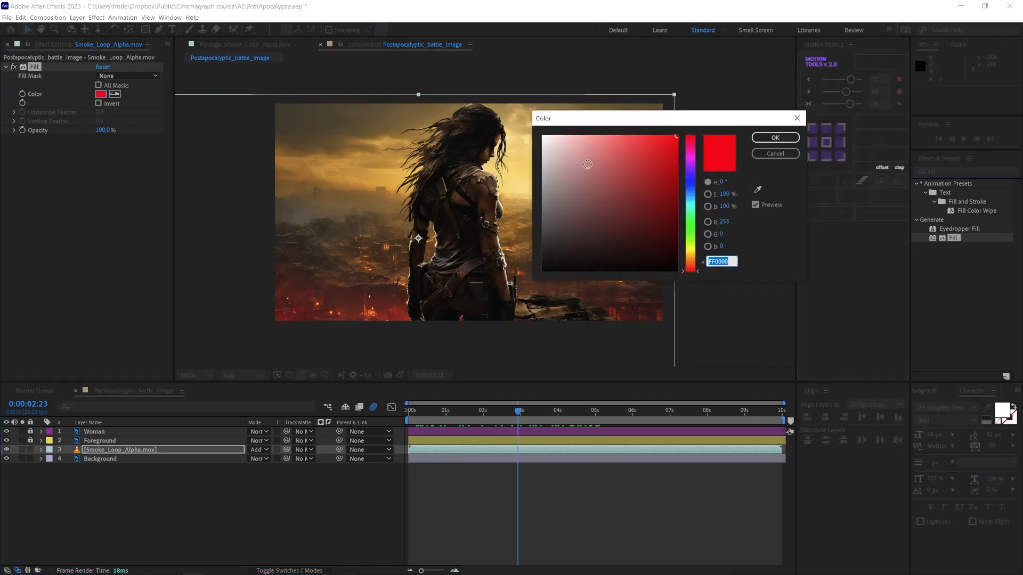
{"action": "left_click_drag", "start_coordinate": [696, 268], "coordinate": [698, 261]}
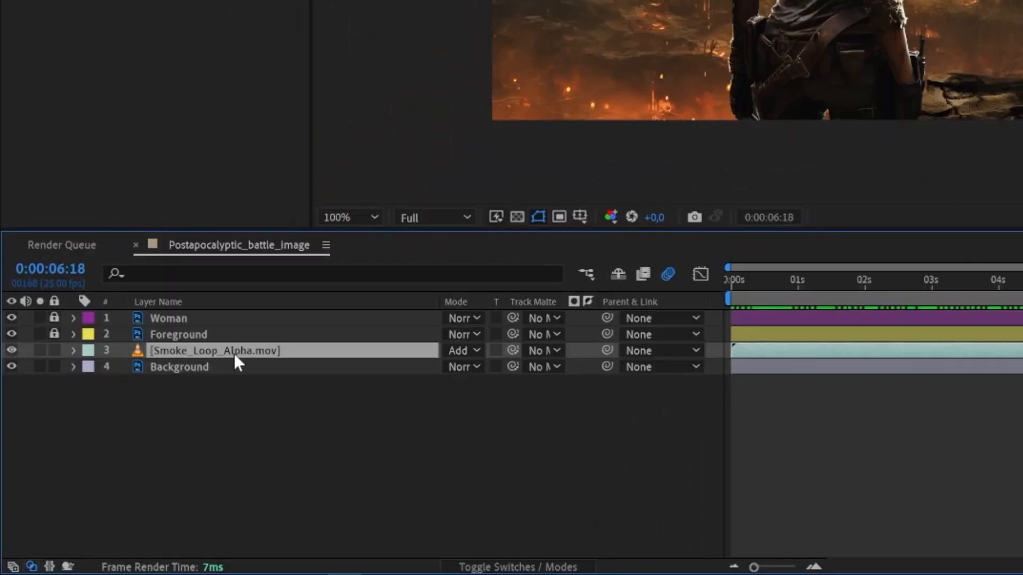
Step: Open the smoke layer's Transform properties and set its Opacity to 7%
{"action": "left_click", "coordinate": [73, 350]}
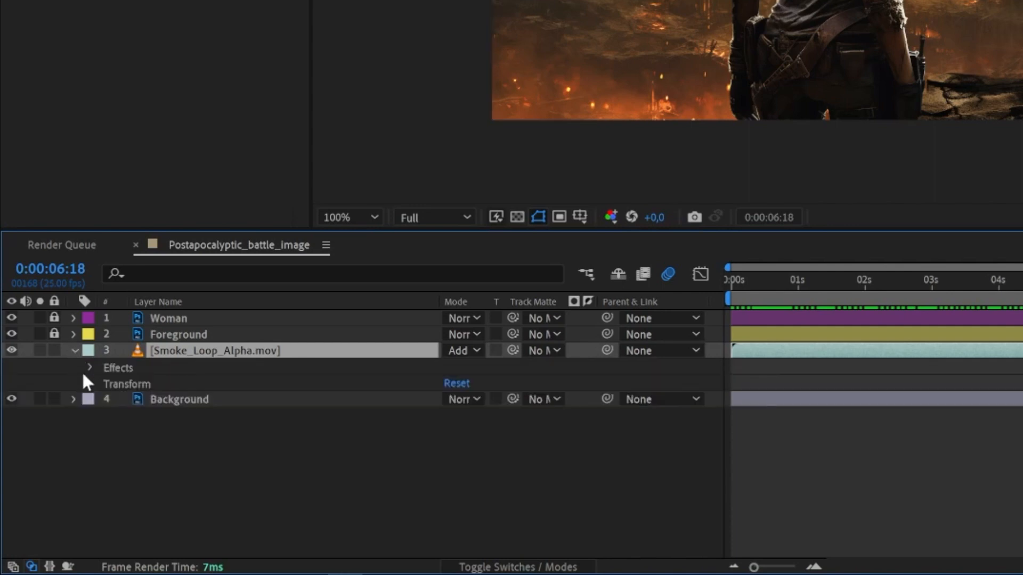
{"action": "left_click", "coordinate": [90, 383]}
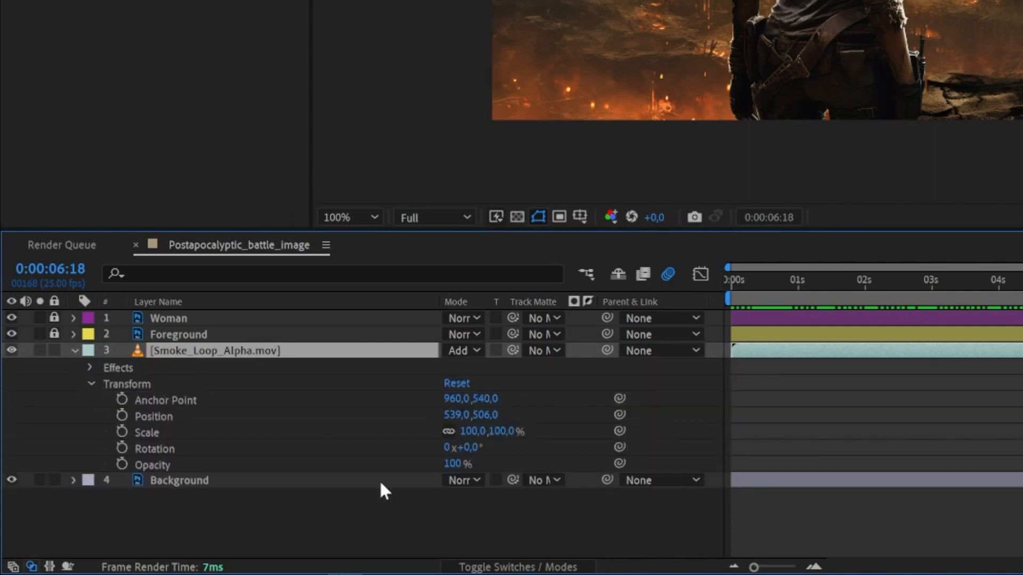
{"action": "left_click_drag", "start_coordinate": [453, 464], "coordinate": [432, 468]}
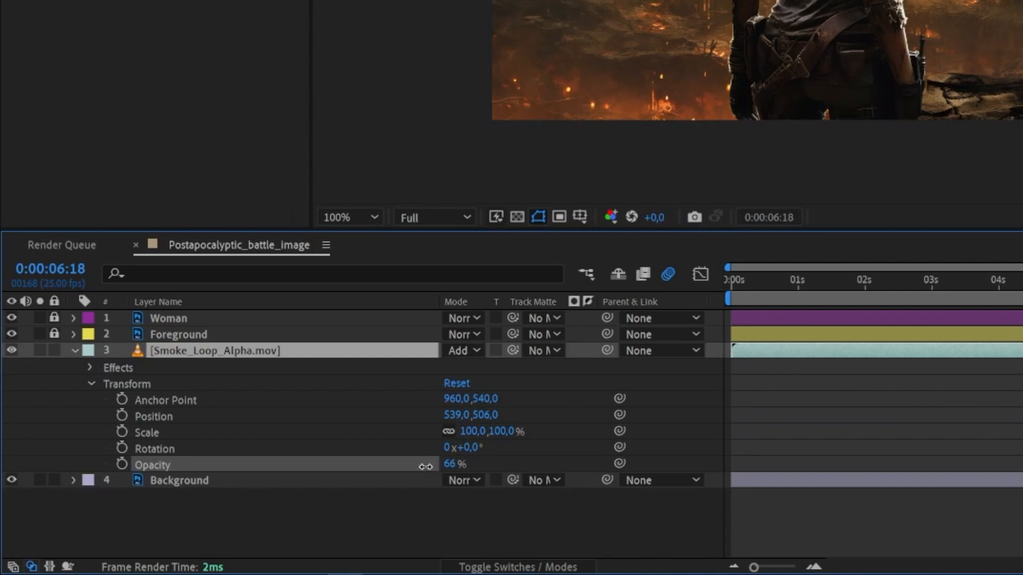
{"action": "left_click", "coordinate": [447, 464]}
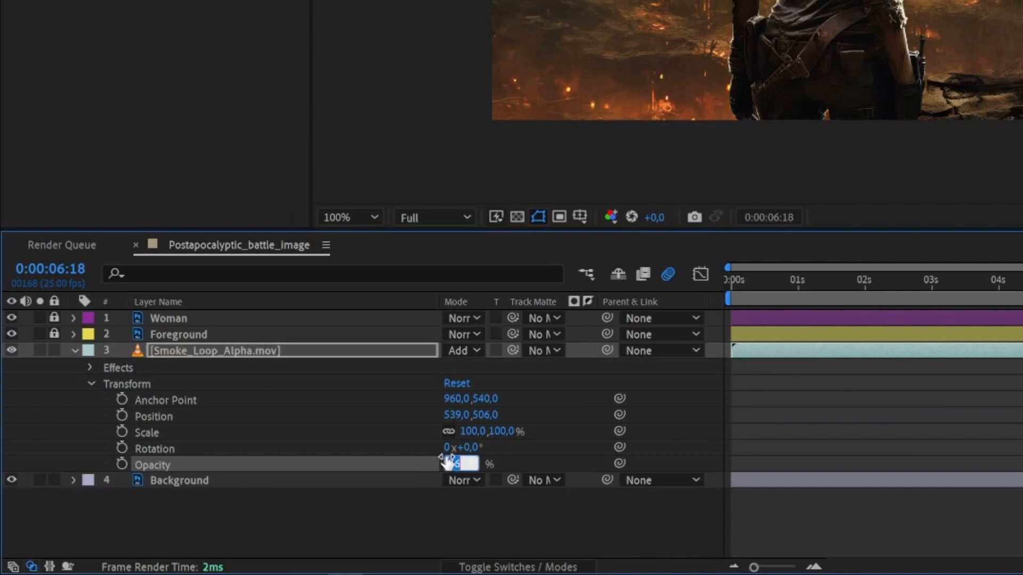
{"action": "type", "text": "7"}
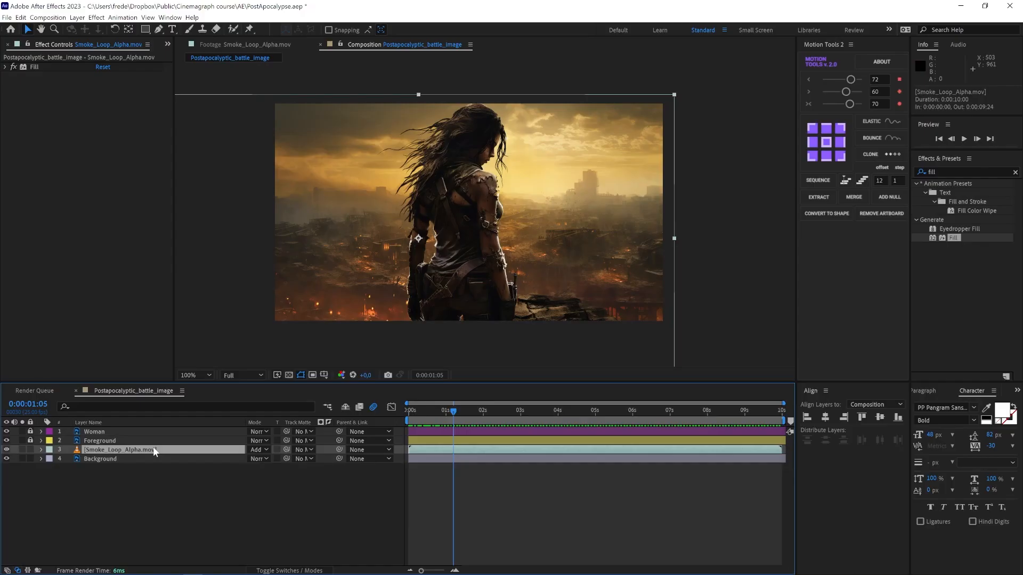
Step: Duplicate the smoke layer and flip the copy horizontally
{"action": "key", "text": "ctrl+d"}
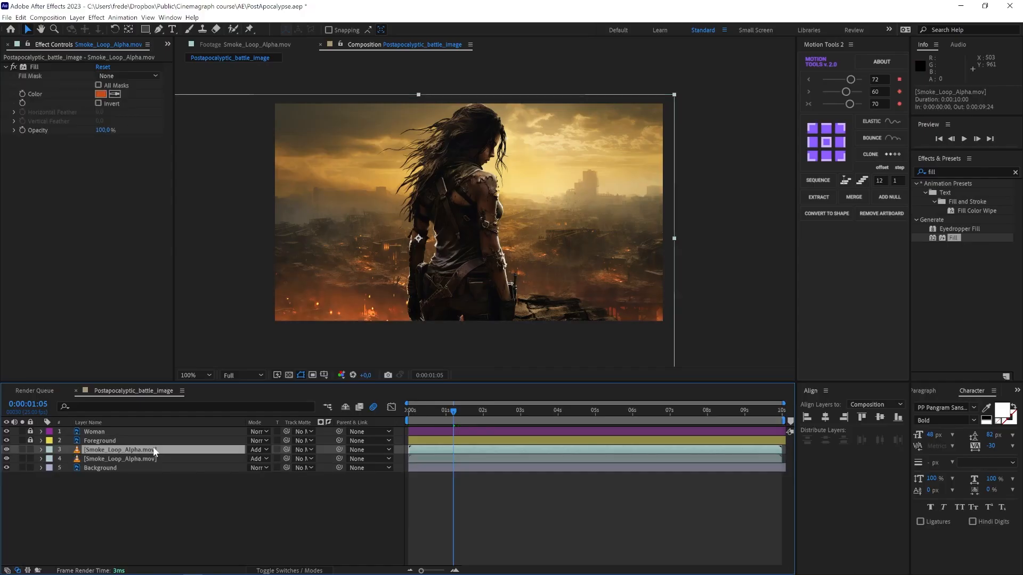
{"action": "right_click", "coordinate": [154, 451]}
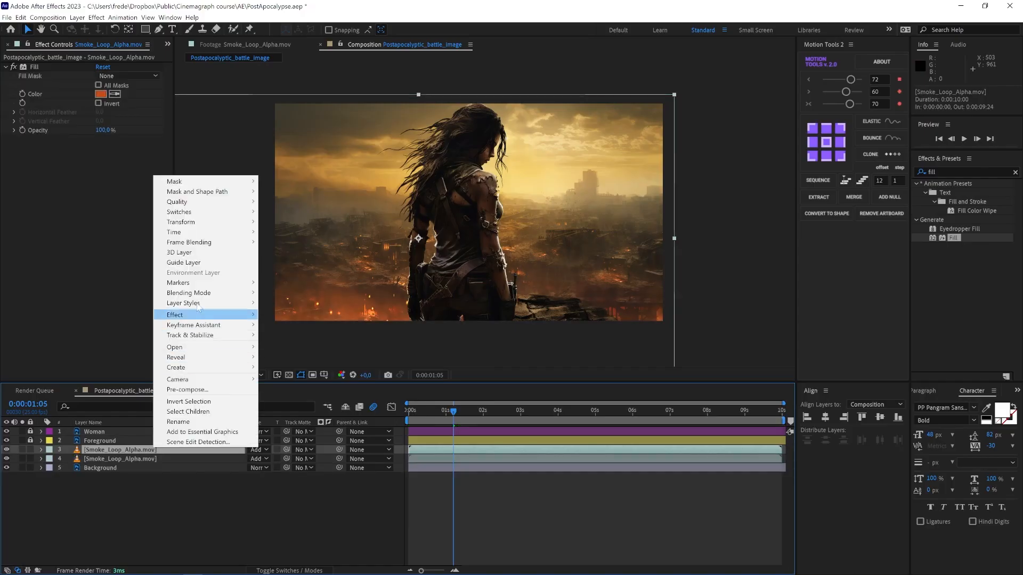
{"action": "mouse_move", "coordinate": [201, 226]}
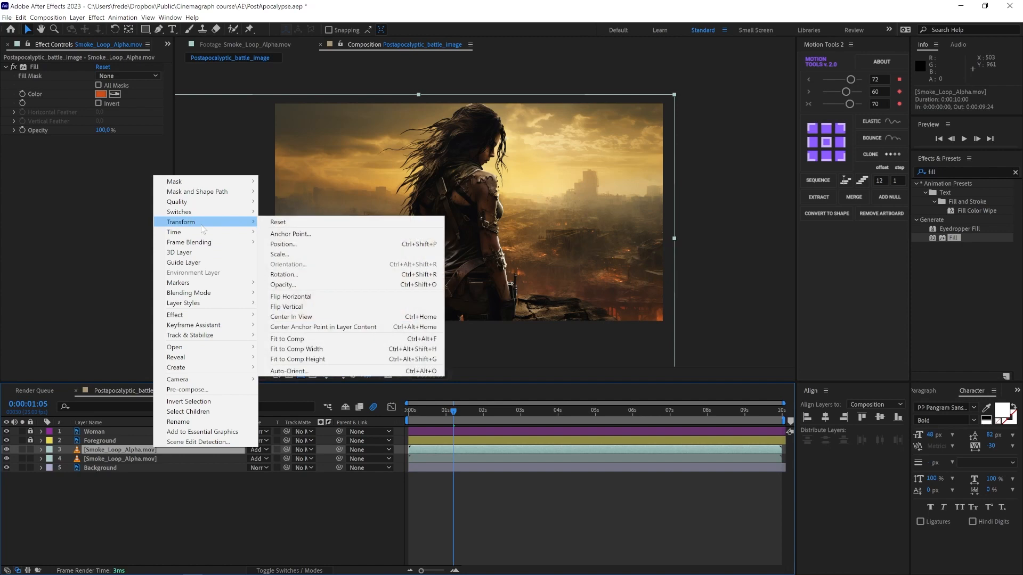
{"action": "left_click", "coordinate": [314, 296]}
Step: Shift the flipped smoke layer sideways and add an inverted rectangular mask over its left portion
{"action": "left_click_drag", "start_coordinate": [409, 308], "coordinate": [539, 321]}
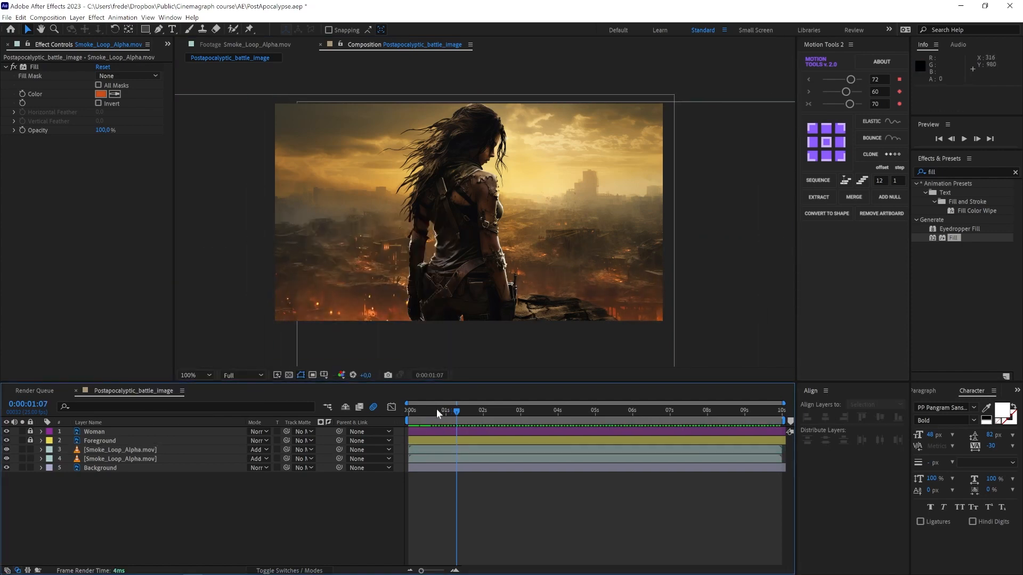
{"action": "left_click", "coordinate": [149, 450]}
{"action": "key", "text": "q"}
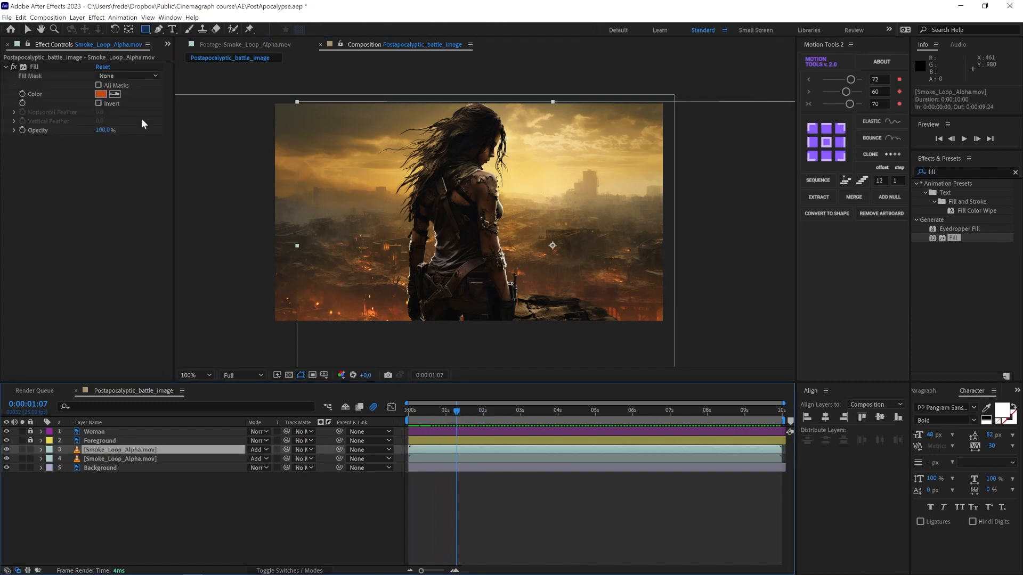
{"action": "left_click_drag", "start_coordinate": [247, 174], "coordinate": [420, 354]}
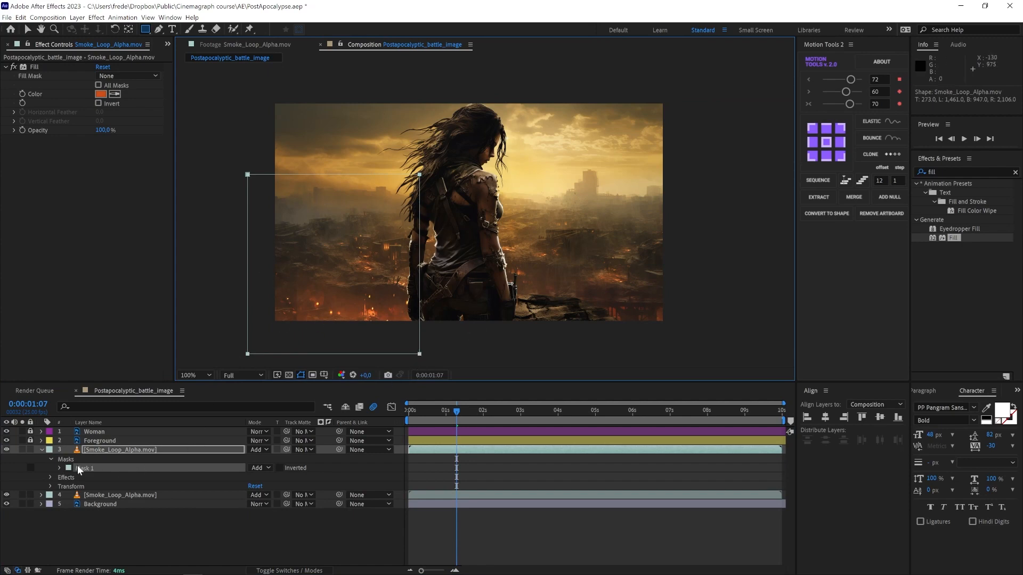
{"action": "left_click", "coordinate": [279, 468]}
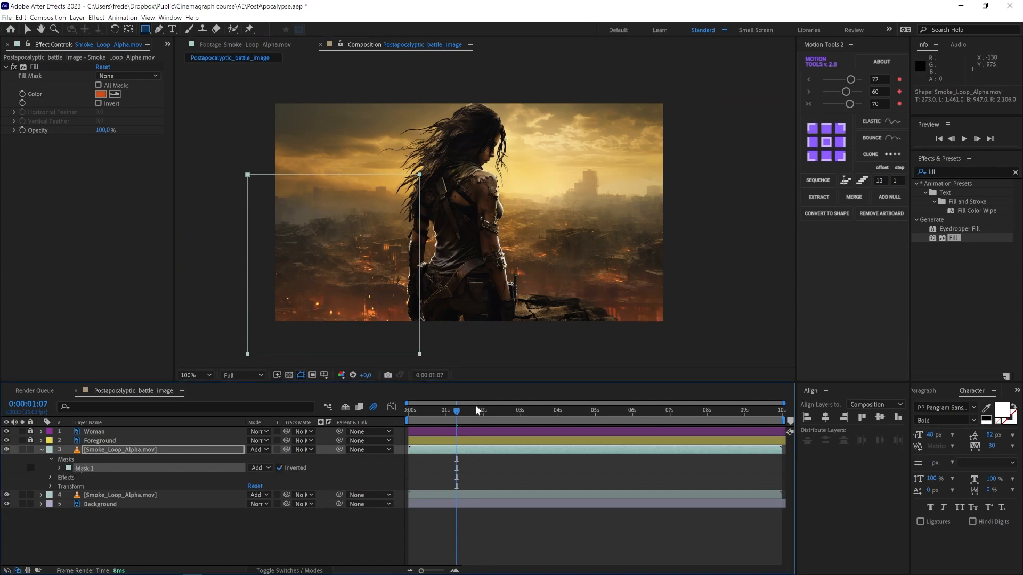
{"action": "left_click_drag", "start_coordinate": [457, 412], "coordinate": [512, 411]}
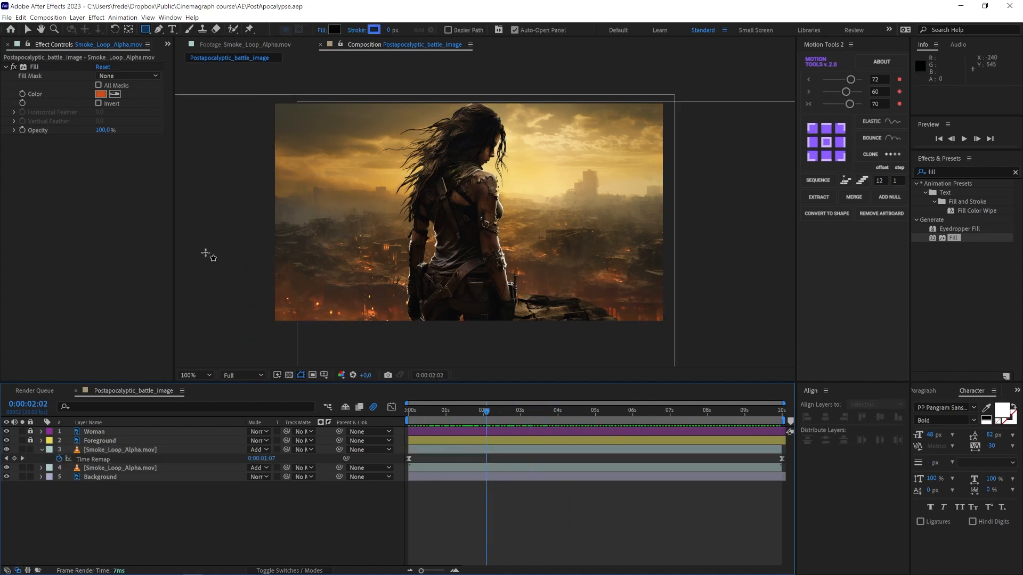
{"action": "left_click", "coordinate": [41, 449]}
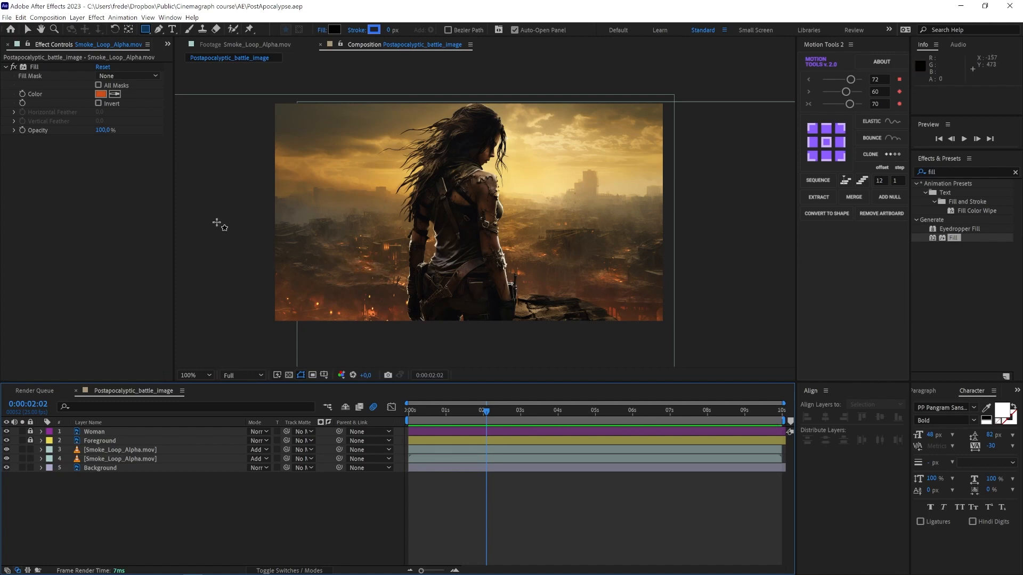
Step: Add Big_Fire_01.mov from the FIRE folder to the composition just above the Background layer
{"action": "left_click", "coordinate": [165, 43]}
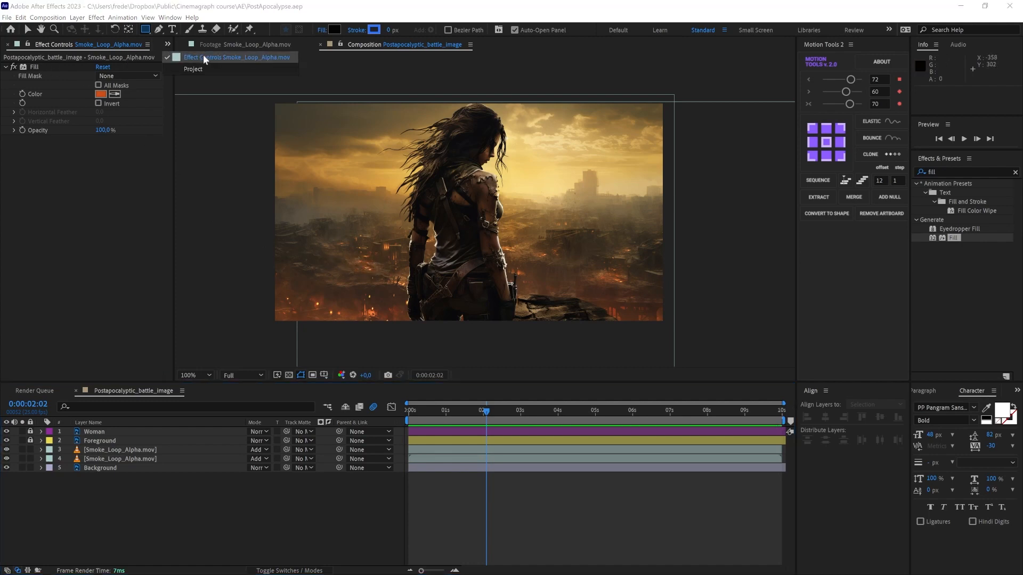
{"action": "left_click", "coordinate": [201, 66]}
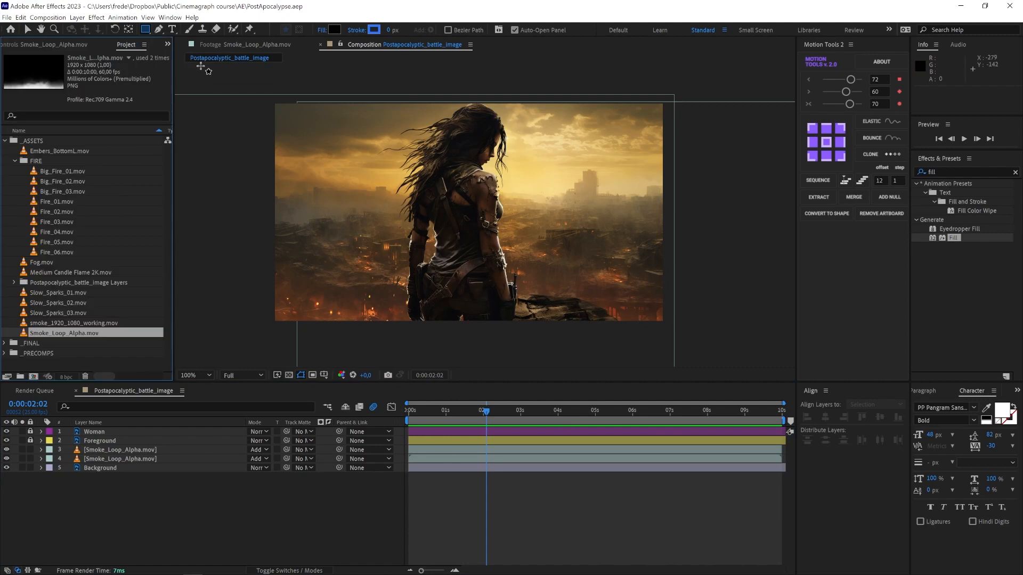
{"action": "left_click", "coordinate": [52, 171]}
{"action": "left_click_drag", "start_coordinate": [34, 173], "coordinate": [109, 466]}
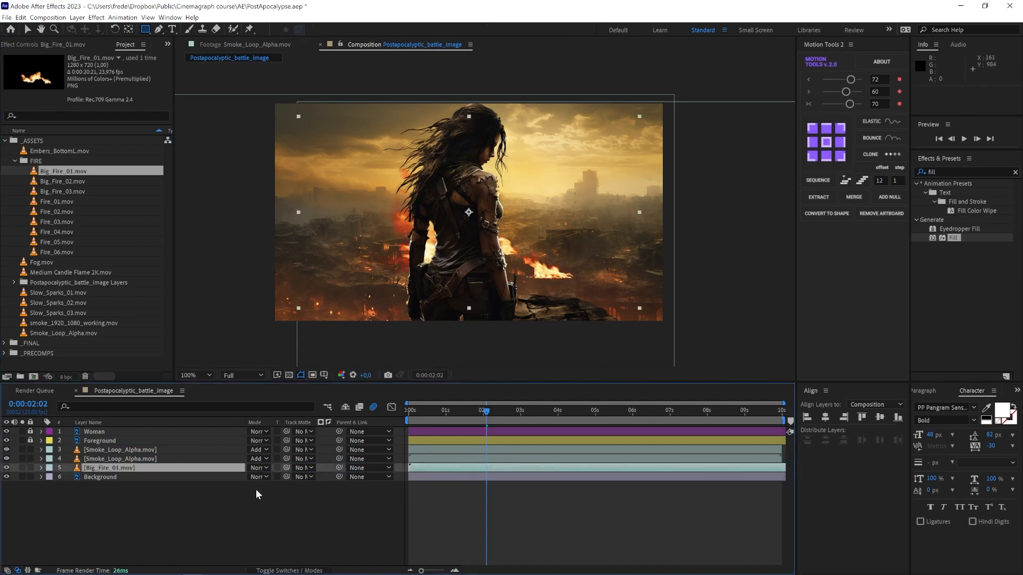
Step: Set the Big_Fire_01 layer's blending mode to Add
{"action": "left_click", "coordinate": [266, 469]}
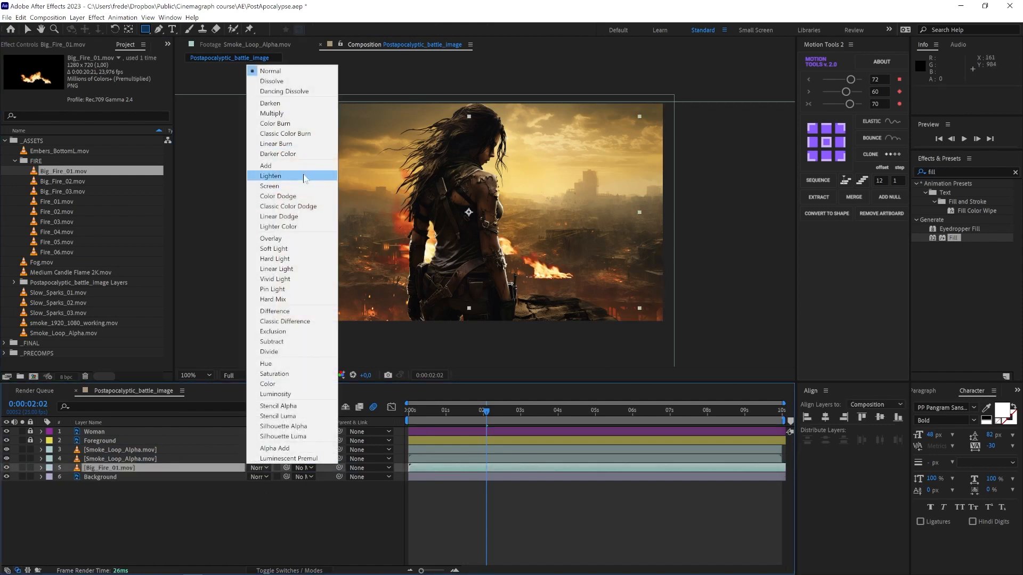
{"action": "left_click", "coordinate": [303, 166]}
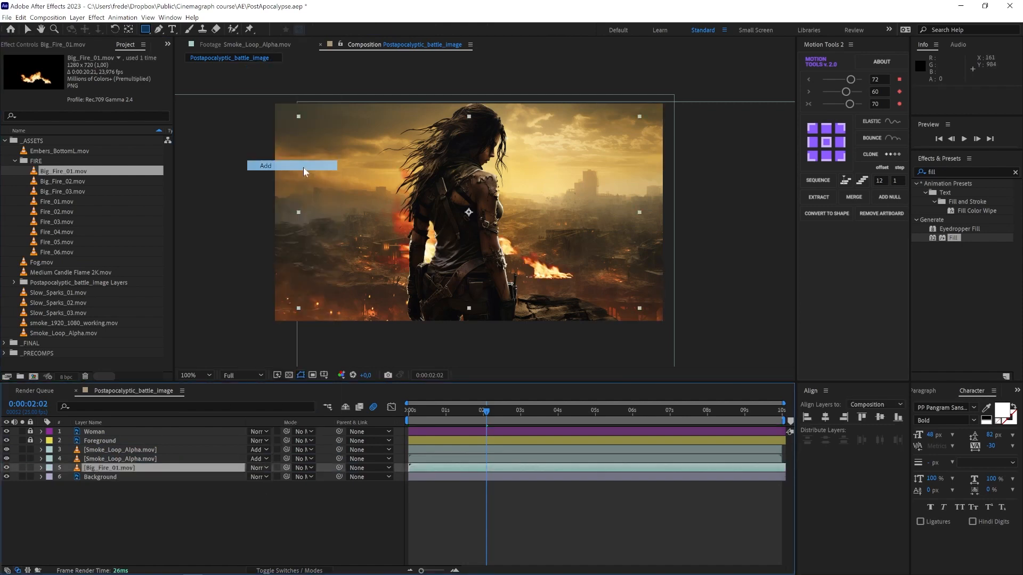
{"action": "left_click", "coordinate": [315, 499]}
Step: Scale down the Big_Fire_01 layer and place it among the distant ruins to the right of the woman
{"action": "left_click", "coordinate": [161, 468]}
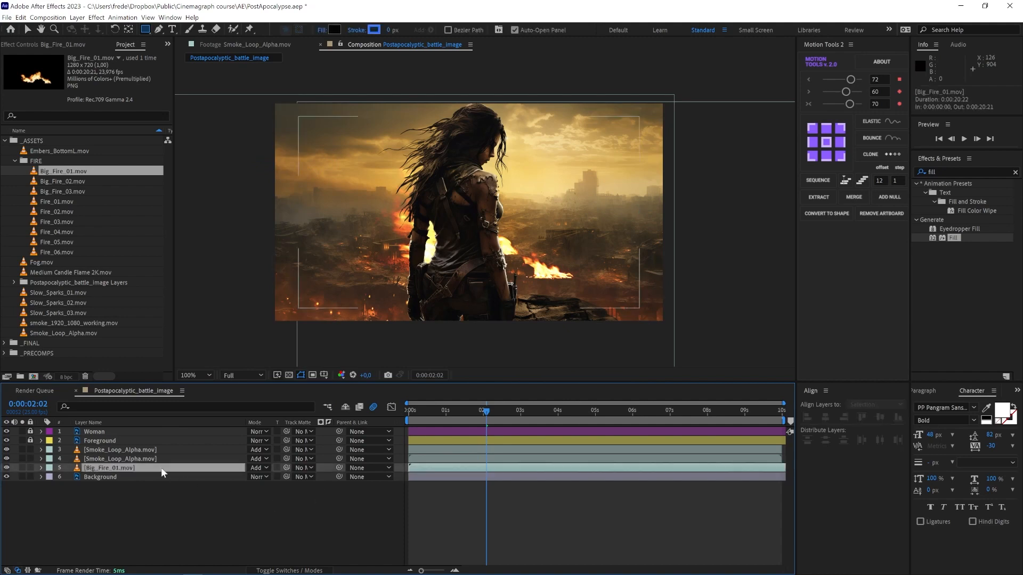
{"action": "left_click", "coordinate": [27, 28]}
{"action": "left_click_drag", "start_coordinate": [385, 248], "coordinate": [498, 240]}
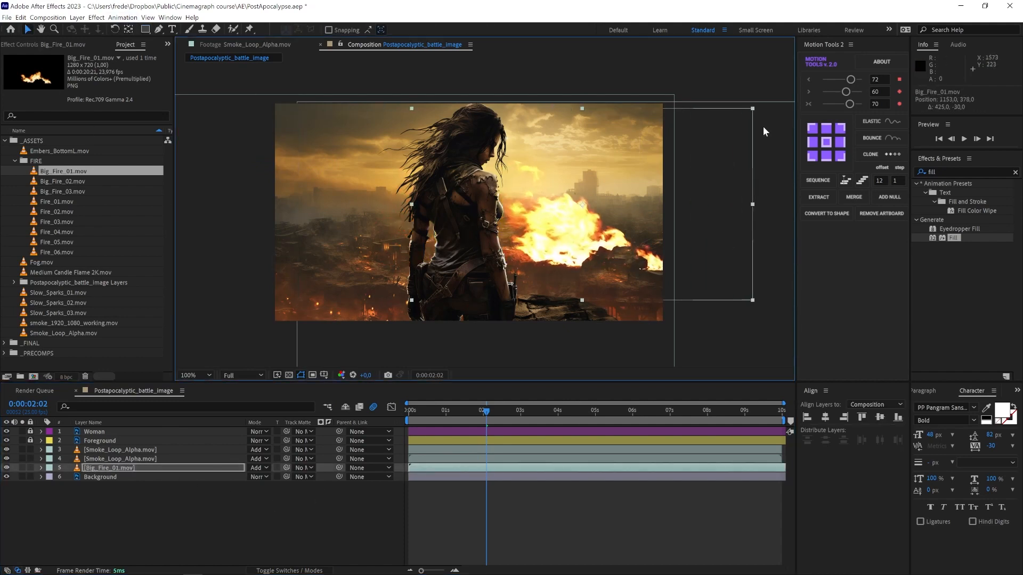
{"action": "left_click_drag", "start_coordinate": [751, 107], "coordinate": [500, 156]}
{"action": "scroll", "coordinate": [574, 234], "scroll_direction": "up", "scroll_amount": 1}
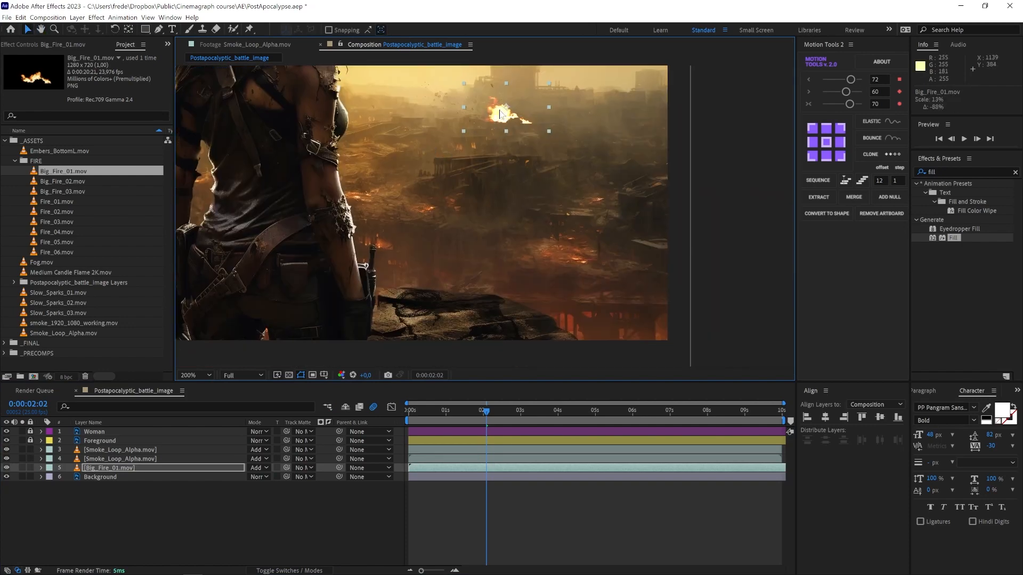
{"action": "left_click_drag", "start_coordinate": [499, 113], "coordinate": [564, 248]}
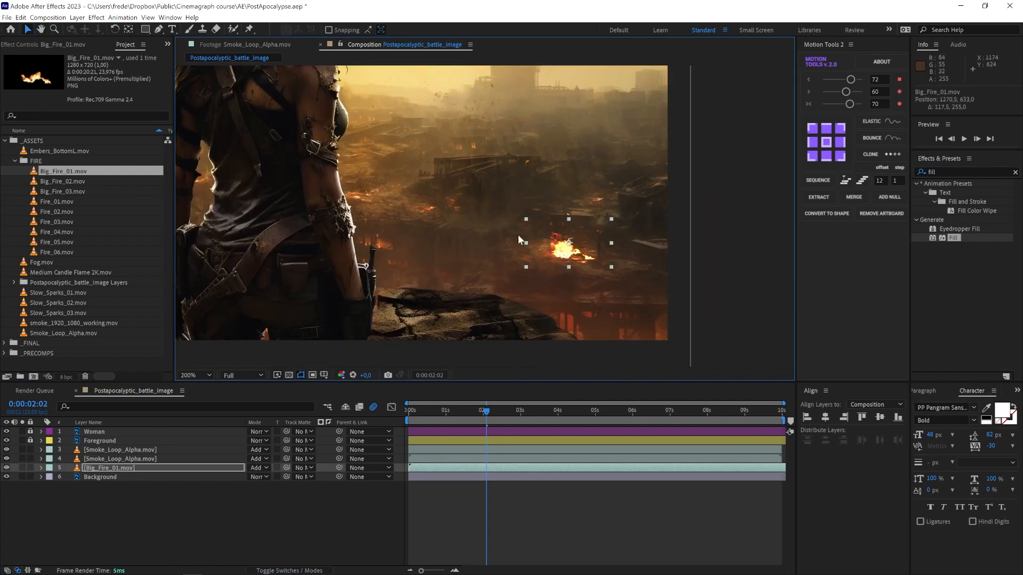
{"action": "key", "text": "ctrl+shift+a"}
Step: Play back and scrub the composition to review the fire animation
{"action": "scroll", "coordinate": [494, 242], "scroll_direction": "down", "scroll_amount": 1}
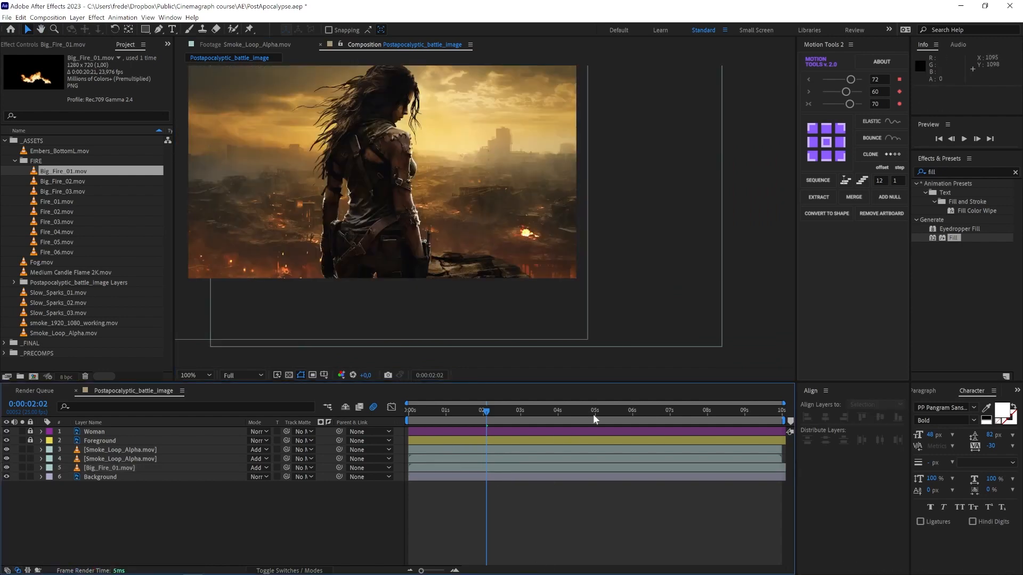
{"action": "left_click", "coordinate": [698, 414]}
{"action": "key", "text": "space"}
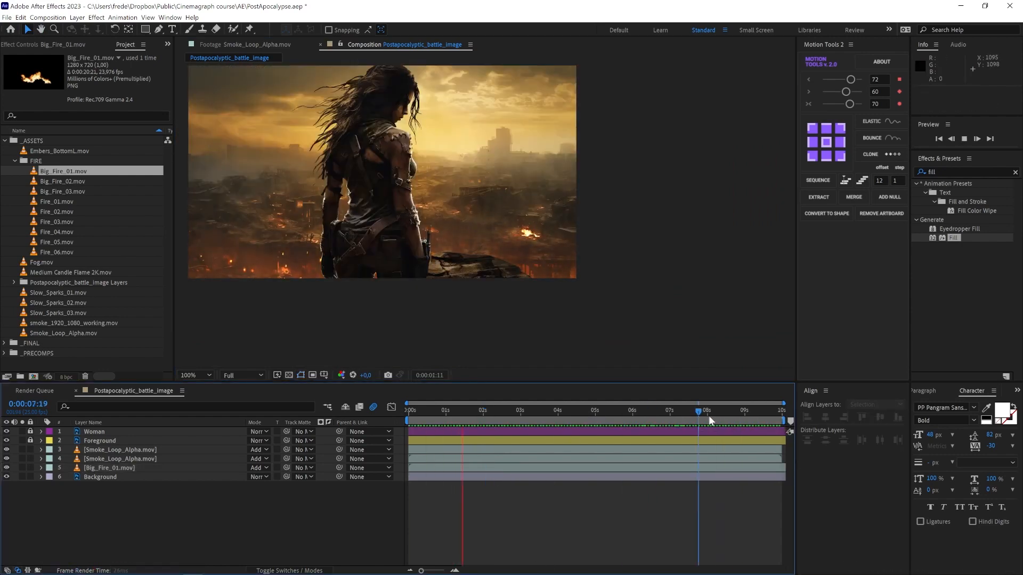
{"action": "left_click_drag", "start_coordinate": [709, 415], "coordinate": [753, 414]}
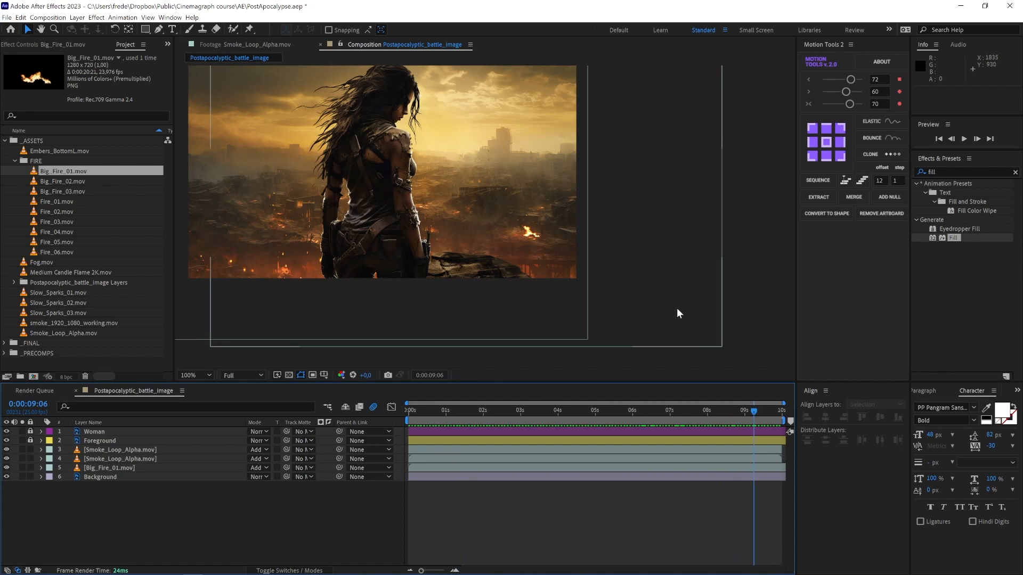
{"action": "key", "text": "space"}
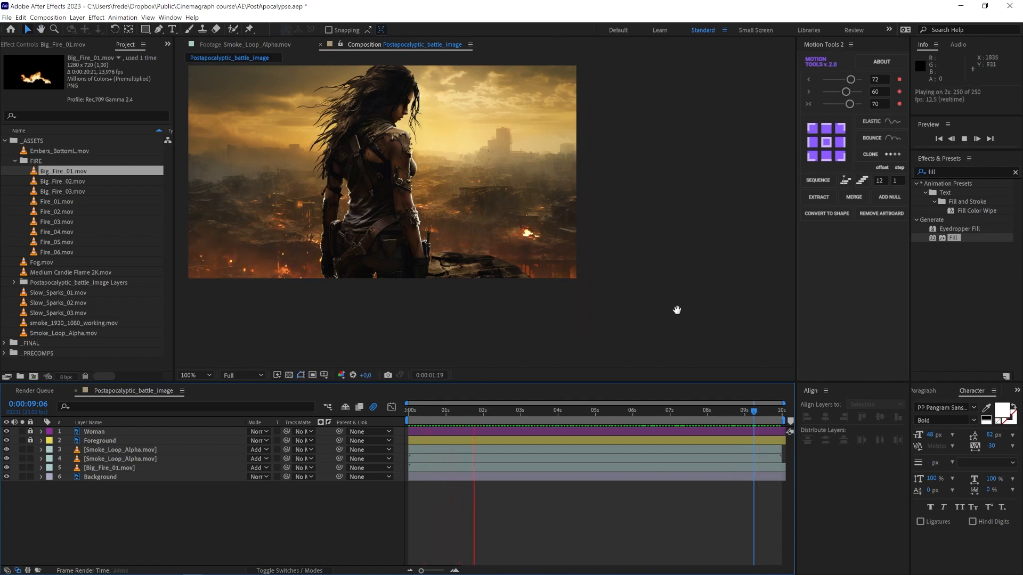
{"action": "left_click", "coordinate": [757, 411]}
{"action": "left_click_drag", "start_coordinate": [759, 415], "coordinate": [672, 413]}
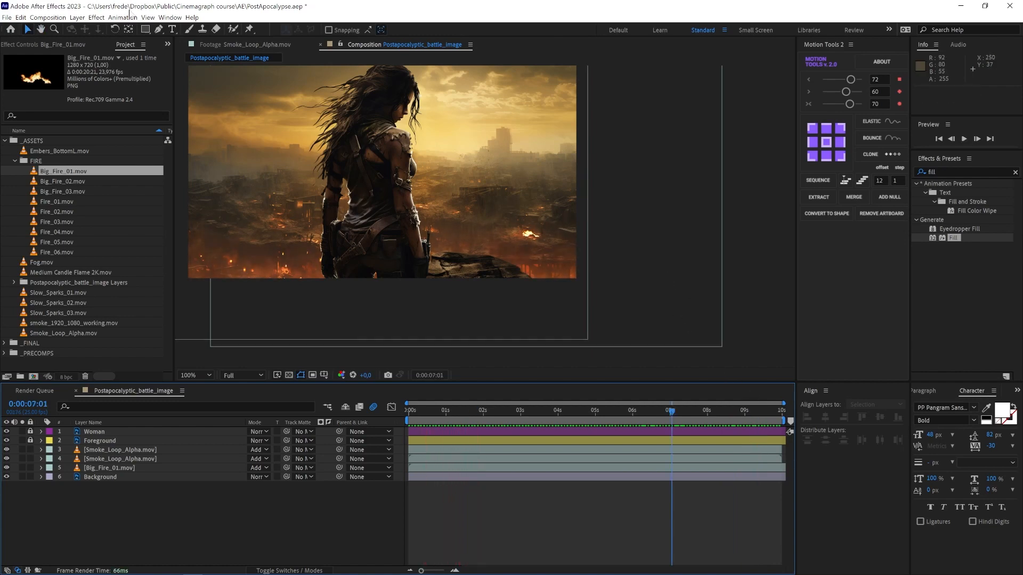
Step: Search the effects for Gaussian Blur and apply it to the Big_Fire_01 layer
{"action": "left_click", "coordinate": [957, 172]}
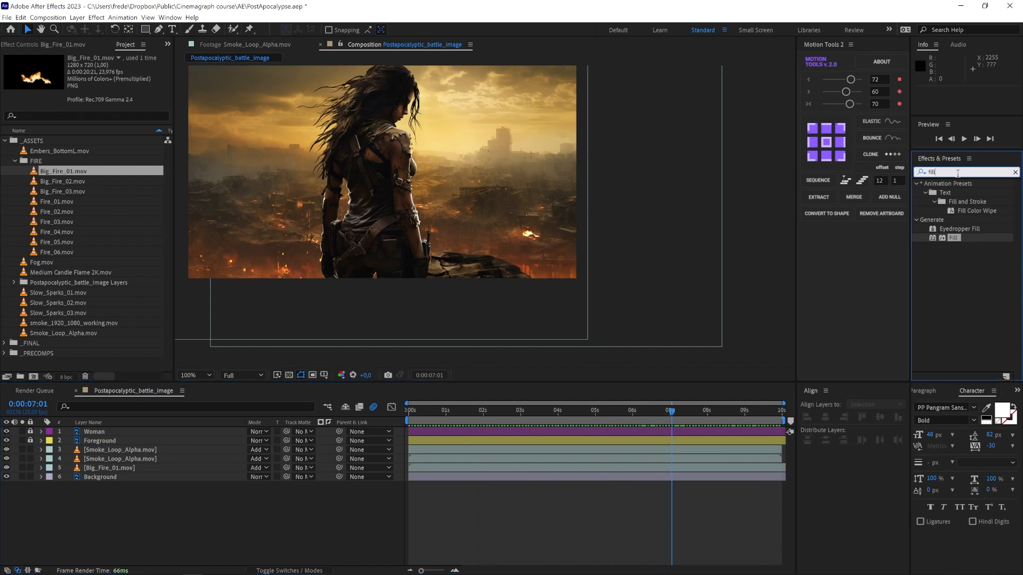
{"action": "type", "text": "gaus"}
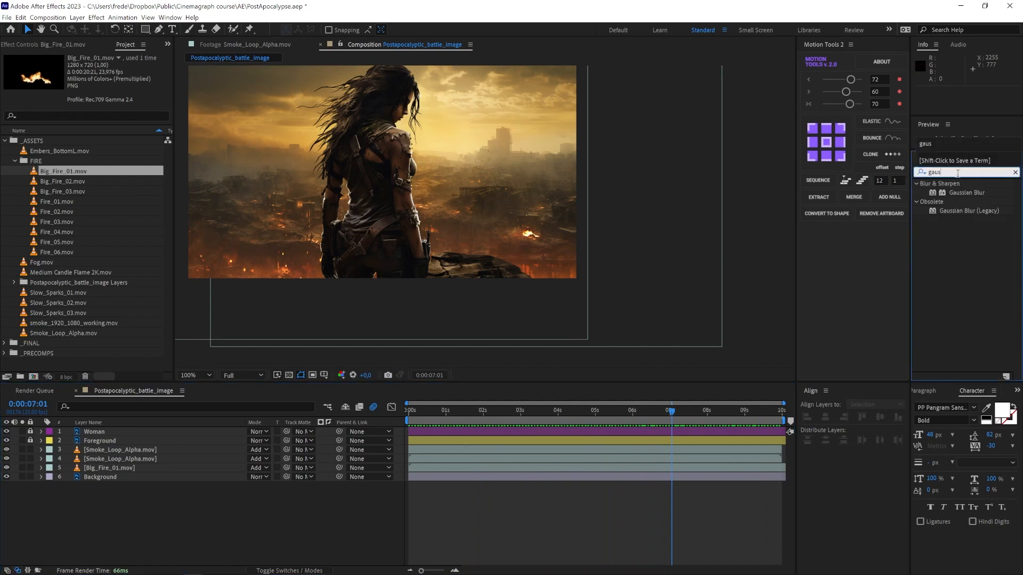
{"action": "left_click_drag", "start_coordinate": [952, 195], "coordinate": [109, 467]}
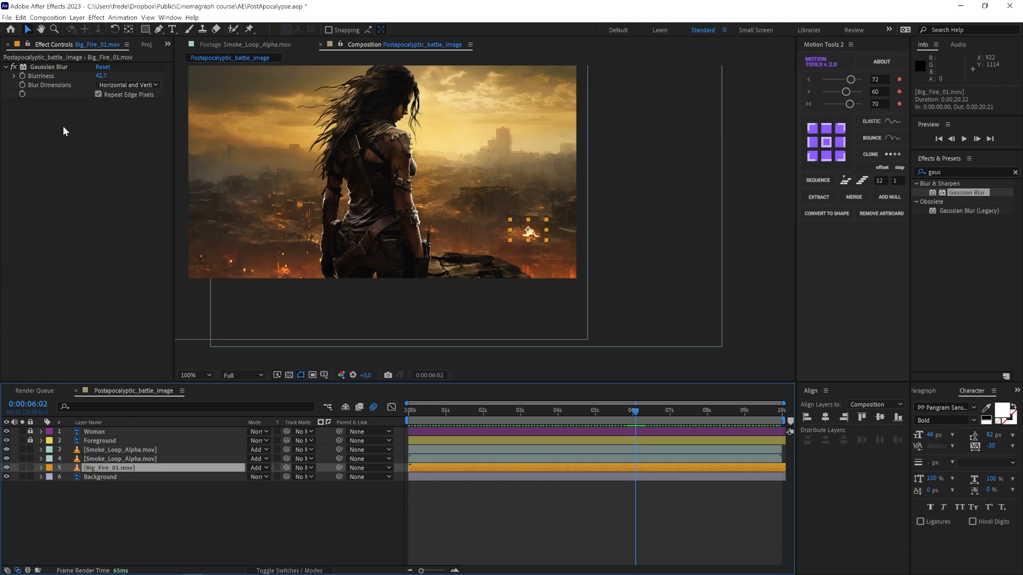
Step: Add Fire_03.mov from the FIRE folder to the composition above the Big_Fire_01 layer
{"action": "left_click", "coordinate": [149, 44]}
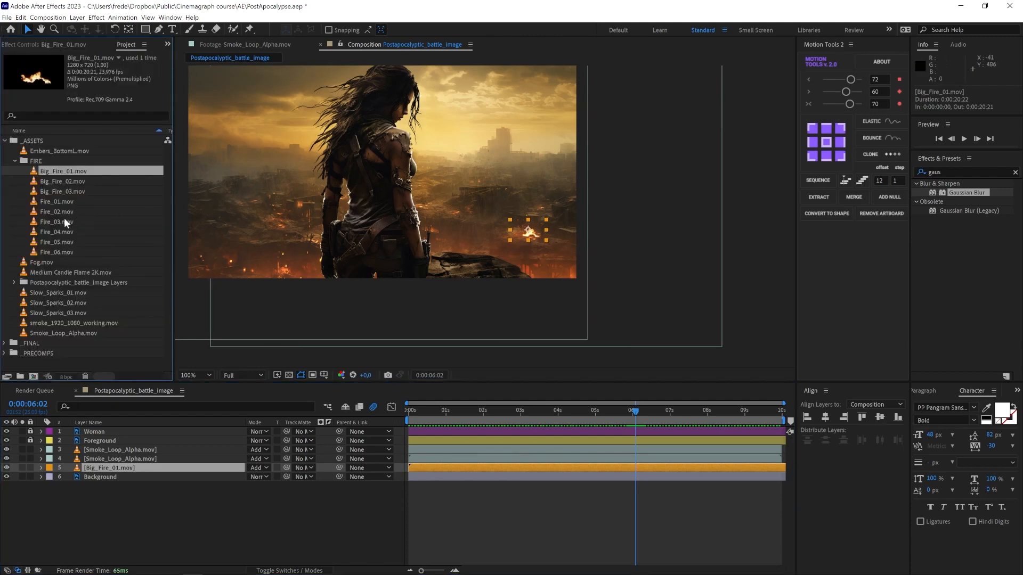
{"action": "left_click_drag", "start_coordinate": [64, 221], "coordinate": [429, 146]}
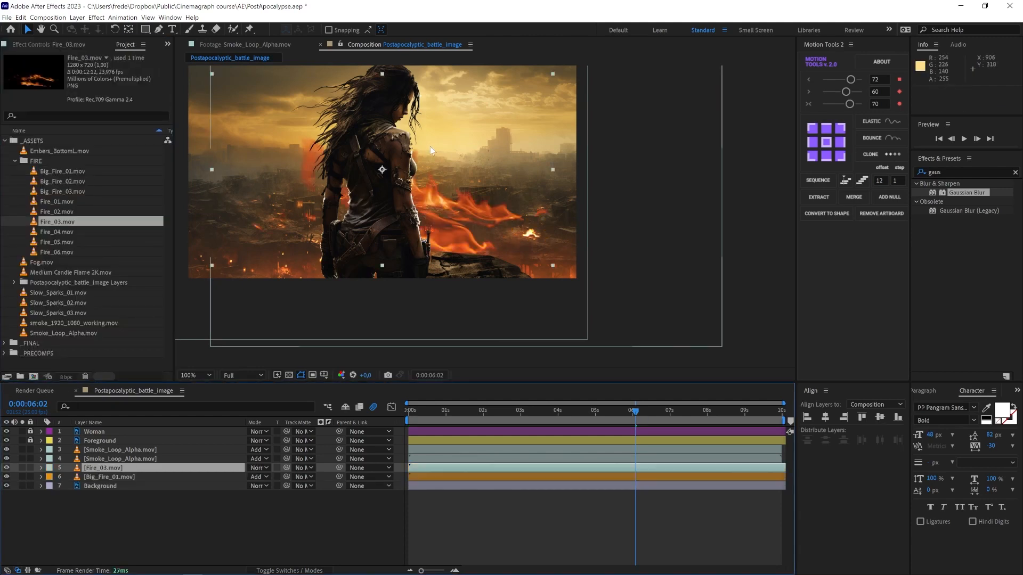
Step: Set the Fire_03 layer's blending mode to Add
{"action": "left_click", "coordinate": [257, 468]}
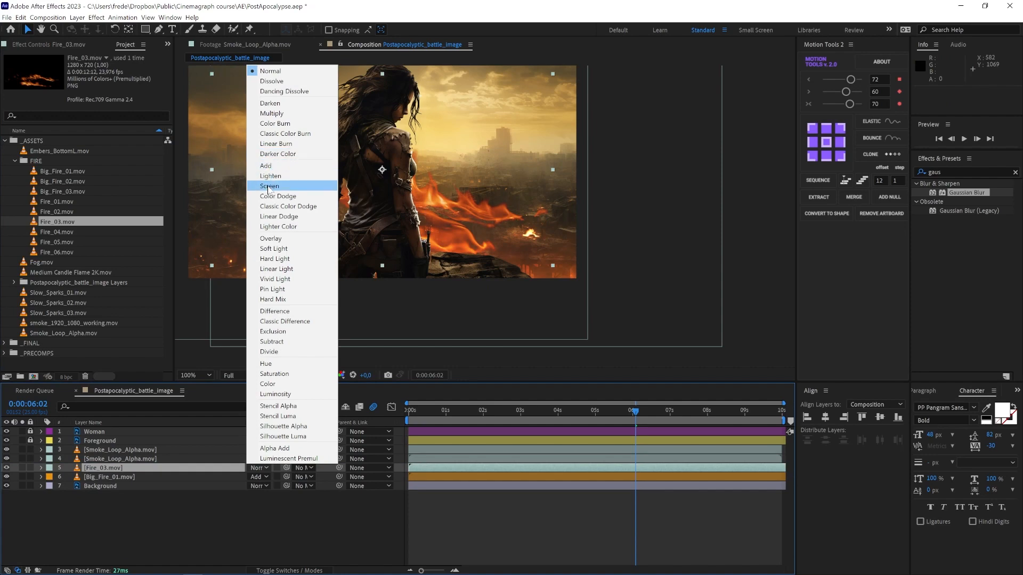
{"action": "left_click", "coordinate": [268, 185]}
{"action": "left_click", "coordinate": [257, 469]}
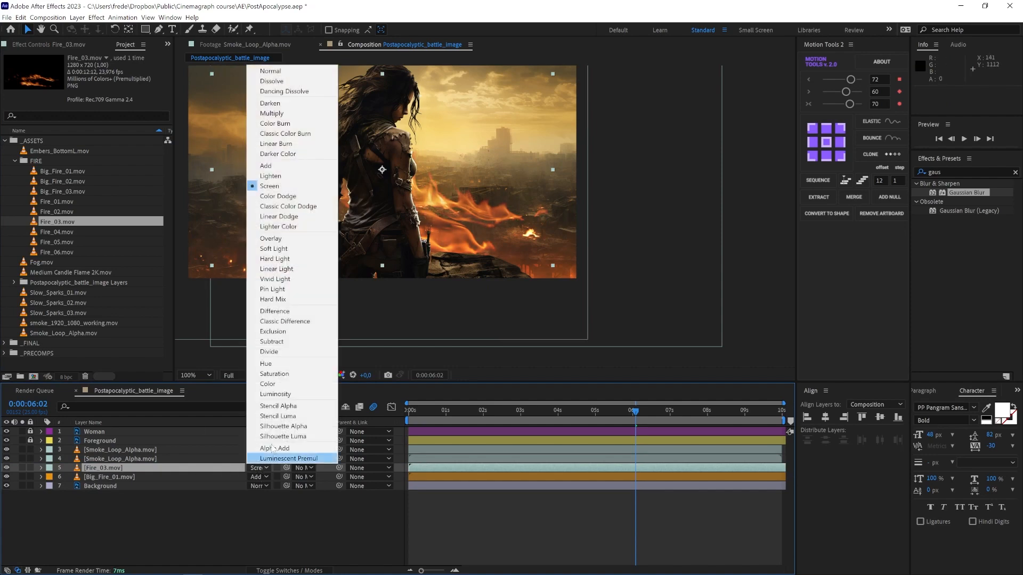
{"action": "left_click", "coordinate": [277, 171]}
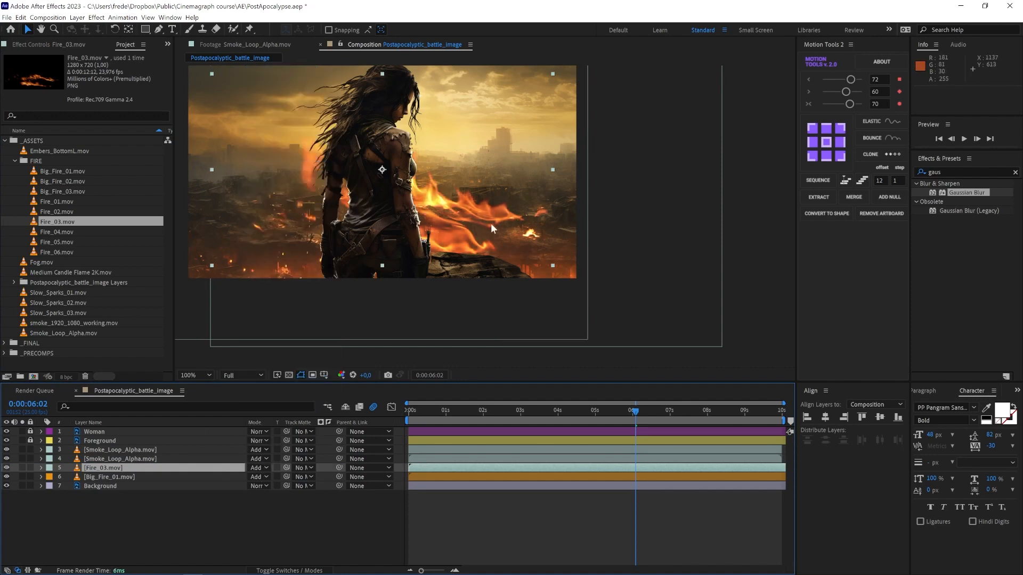
Step: Scale down and reposition the Fire_03 layer over the burning ruins
{"action": "left_click_drag", "start_coordinate": [491, 224], "coordinate": [383, 231]}
{"action": "left_click_drag", "start_coordinate": [444, 81], "coordinate": [293, 170]}
{"action": "scroll", "coordinate": [274, 201], "scroll_direction": "up", "scroll_amount": 1}
{"action": "left_click_drag", "start_coordinate": [293, 205], "coordinate": [678, 269]}
{"action": "left_click_drag", "start_coordinate": [465, 283], "coordinate": [481, 275]}
{"action": "mouse_move", "coordinate": [468, 203]}
{"action": "left_mouse_down"}
{"action": "mouse_move", "coordinate": [437, 279]}
{"action": "mouse_move", "coordinate": [476, 290]}
{"action": "mouse_move", "coordinate": [485, 274]}
{"action": "mouse_move", "coordinate": [448, 201]}
{"action": "left_mouse_up"}
Step: Reposition the Smoke Loop 10 seconds_PC layer in the scene and save the project
{"action": "scroll", "coordinate": [483, 274], "scroll_direction": "up", "scroll_amount": 2}
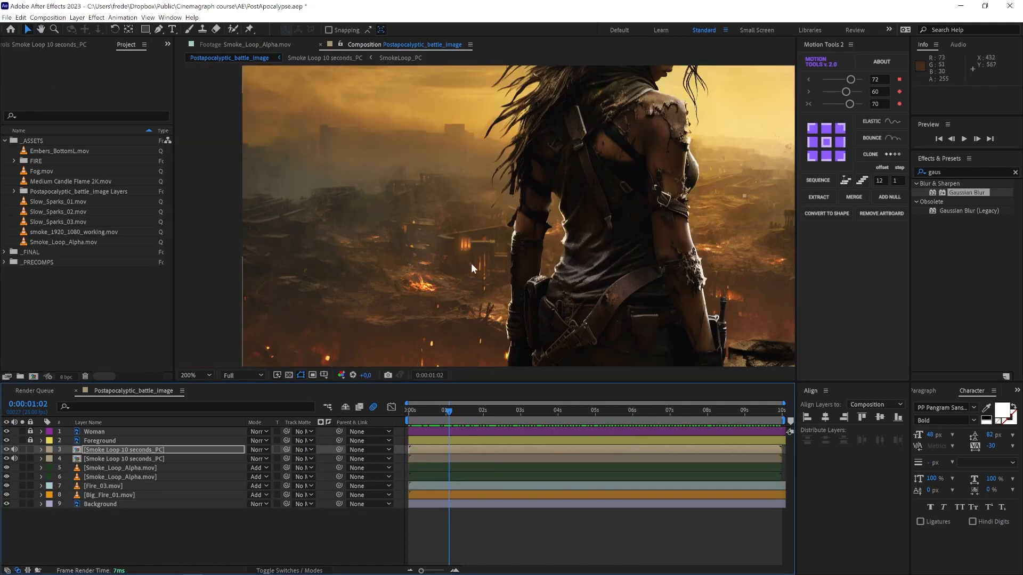
{"action": "left_click_drag", "start_coordinate": [767, 286], "coordinate": [679, 294]}
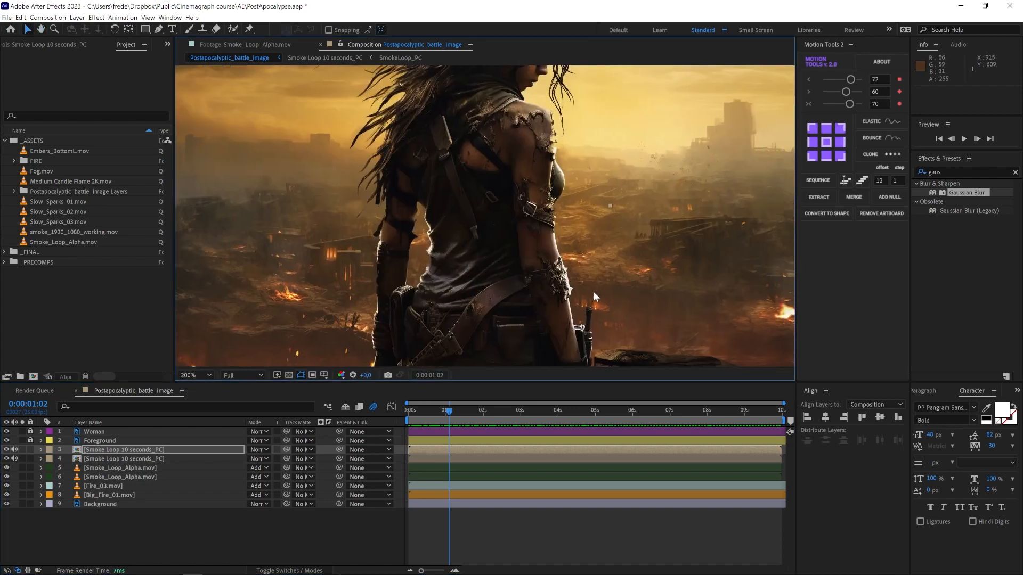
{"action": "left_click_drag", "start_coordinate": [401, 320], "coordinate": [471, 333]}
{"action": "left_click", "coordinate": [175, 520]}
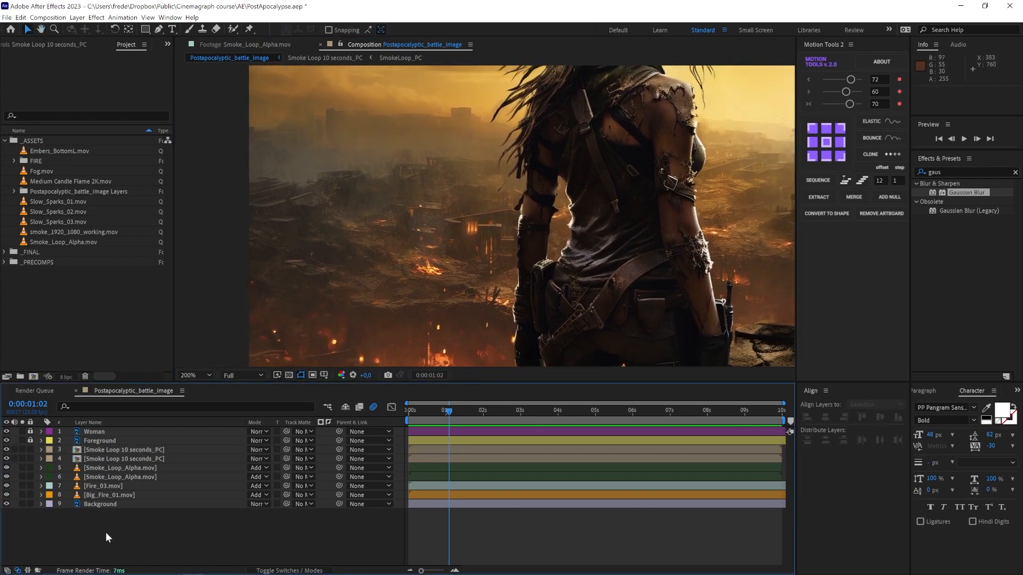
{"action": "key", "text": "ctrl+s"}
Step: Draw a small circle shape layer over the ruins left of the woman with the Ellipse tool
{"action": "left_click_drag", "start_coordinate": [147, 33], "coordinate": [190, 50]}
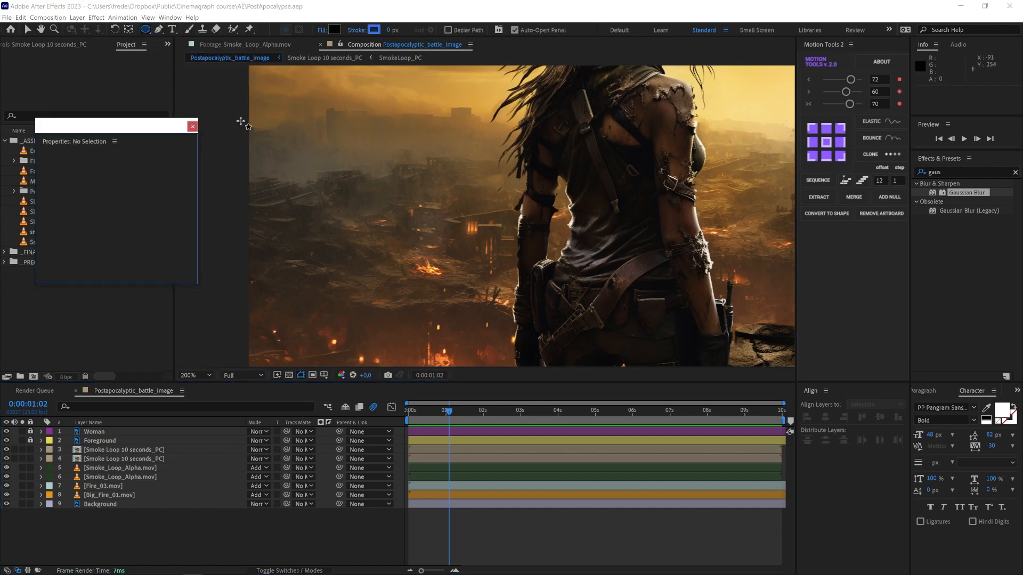
{"action": "left_click_drag", "start_coordinate": [451, 206], "coordinate": [497, 250]}
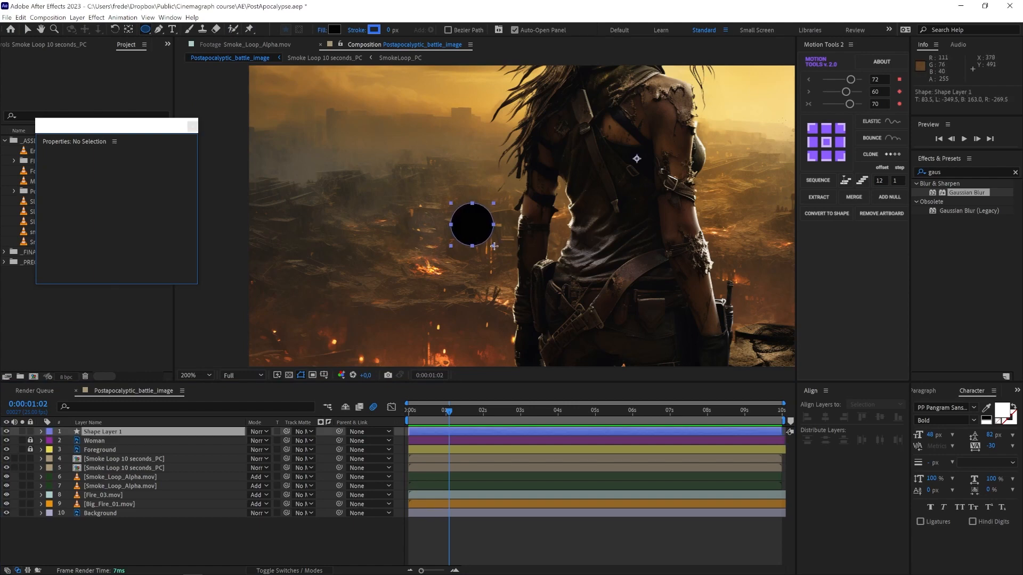
{"action": "left_click", "coordinate": [193, 128]}
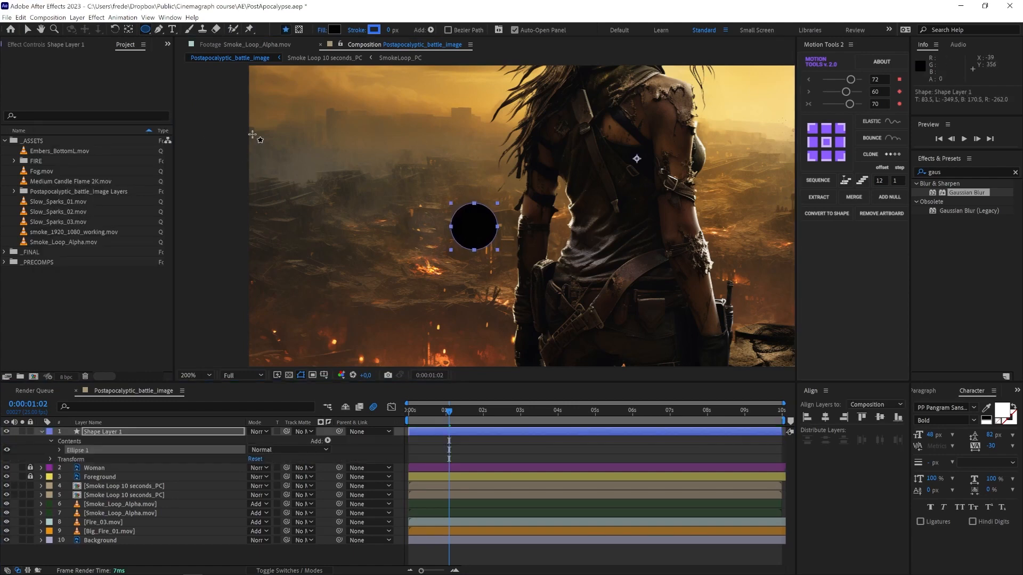
Step: Set the circle's fill color by sampling an orange tone (D26F24) from the fire glow in the image
{"action": "left_click", "coordinate": [334, 30]}
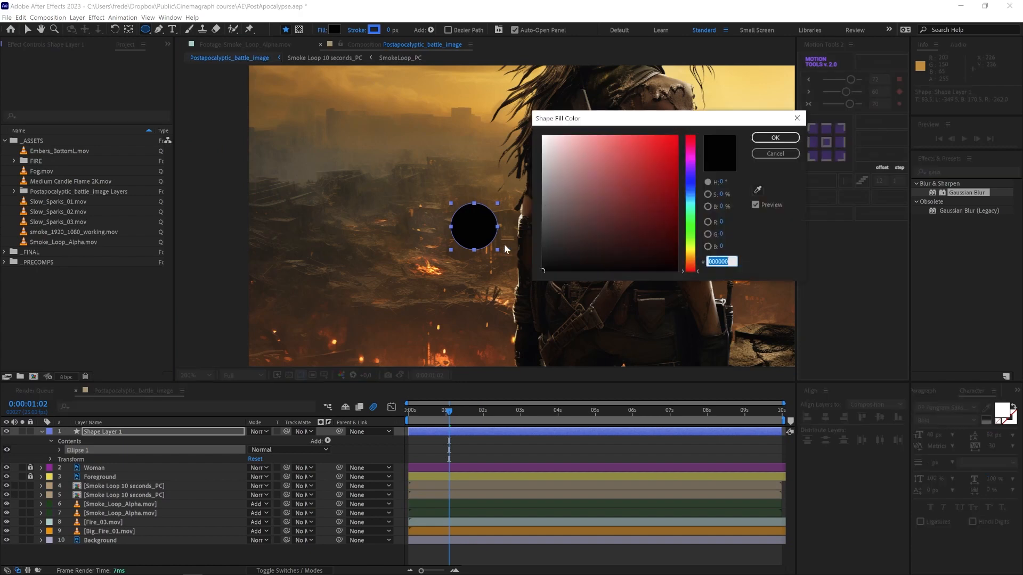
{"action": "left_click", "coordinate": [757, 190]}
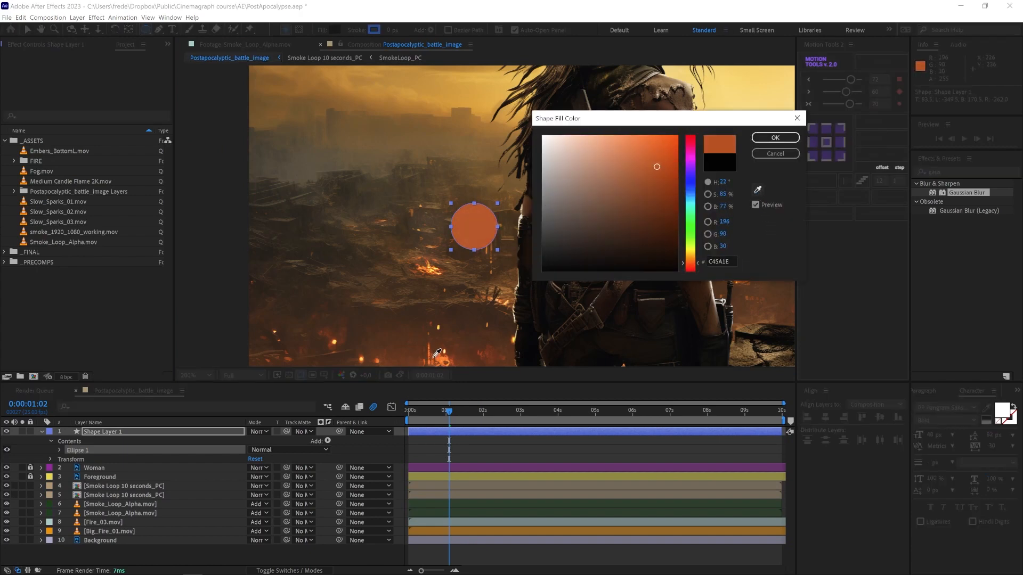
{"action": "left_click", "coordinate": [433, 356]}
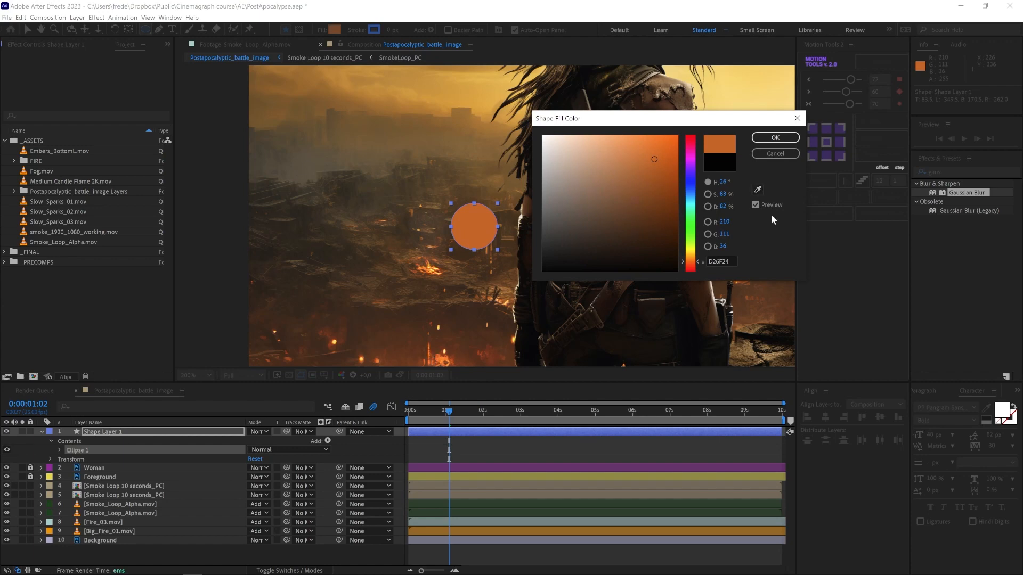
{"action": "key", "text": "Return"}
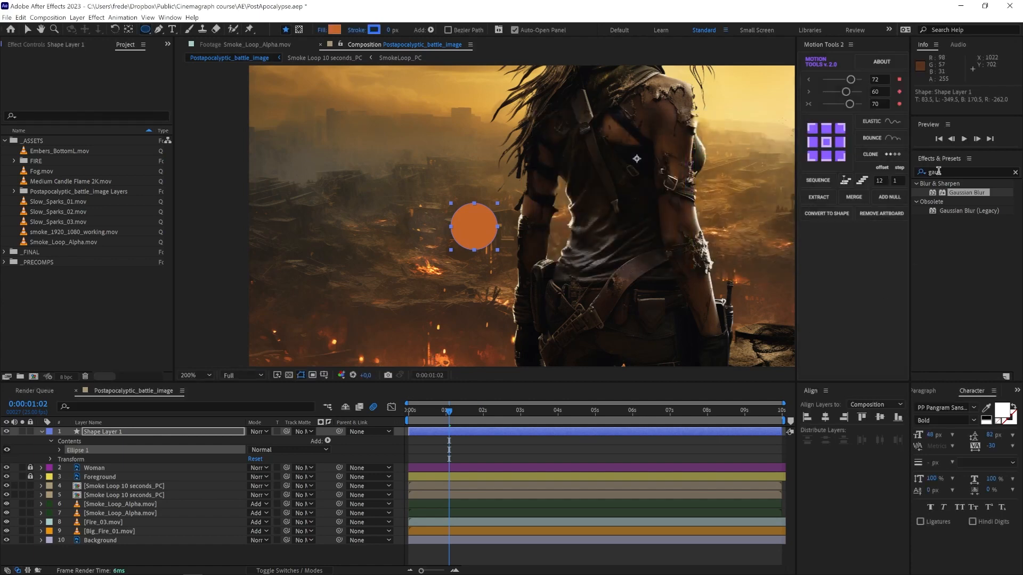
Step: Apply Gaussian Blur to the circle shape layer with Blurriness 75.3 and Repeat Edge Pixels turned off
{"action": "left_click_drag", "start_coordinate": [944, 190], "coordinate": [120, 430]}
{"action": "key", "text": "v"}
{"action": "left_click_drag", "start_coordinate": [131, 128], "coordinate": [336, 158]}
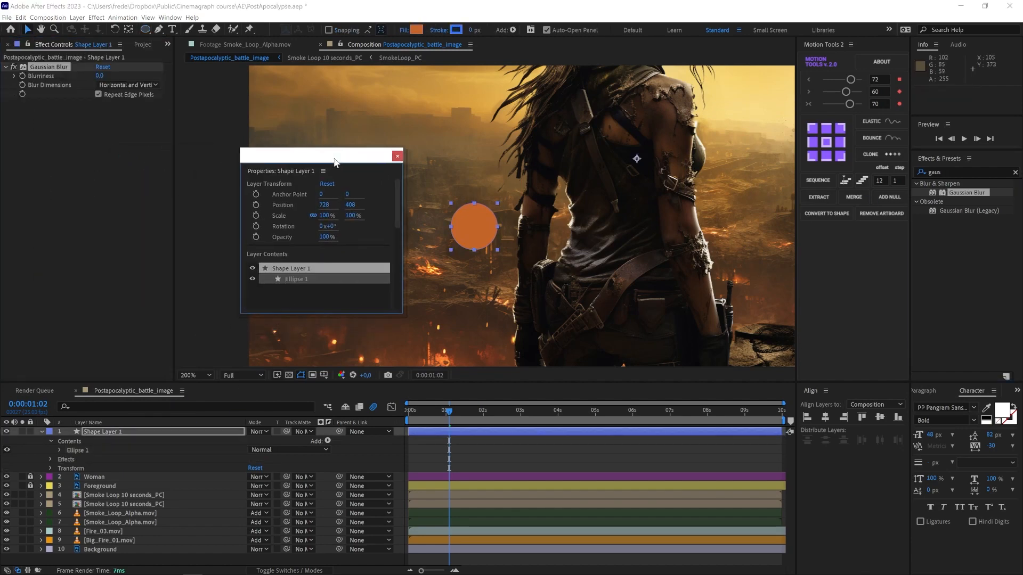
{"action": "left_click_drag", "start_coordinate": [100, 77], "coordinate": [464, 84]}
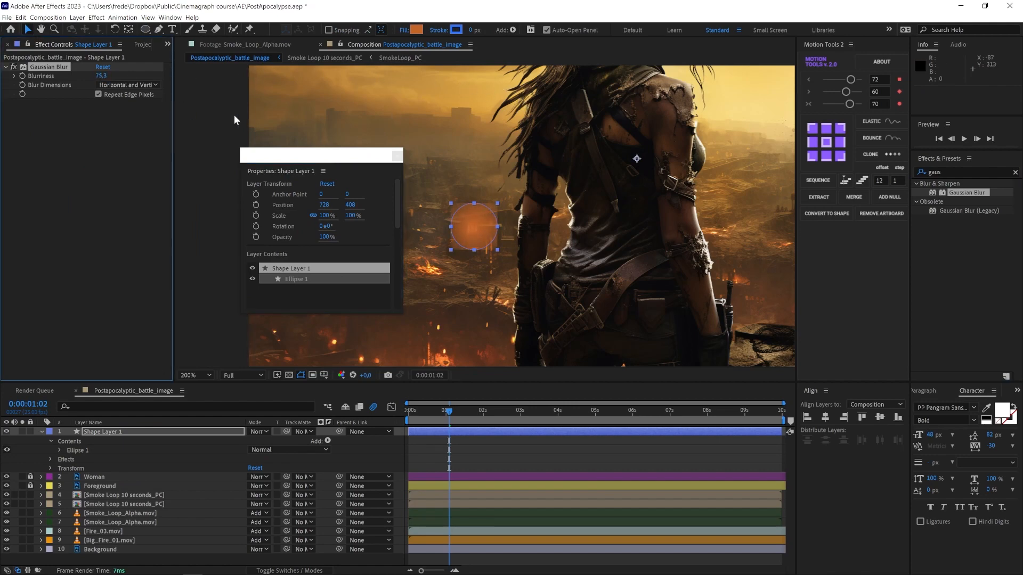
{"action": "left_click", "coordinate": [98, 94]}
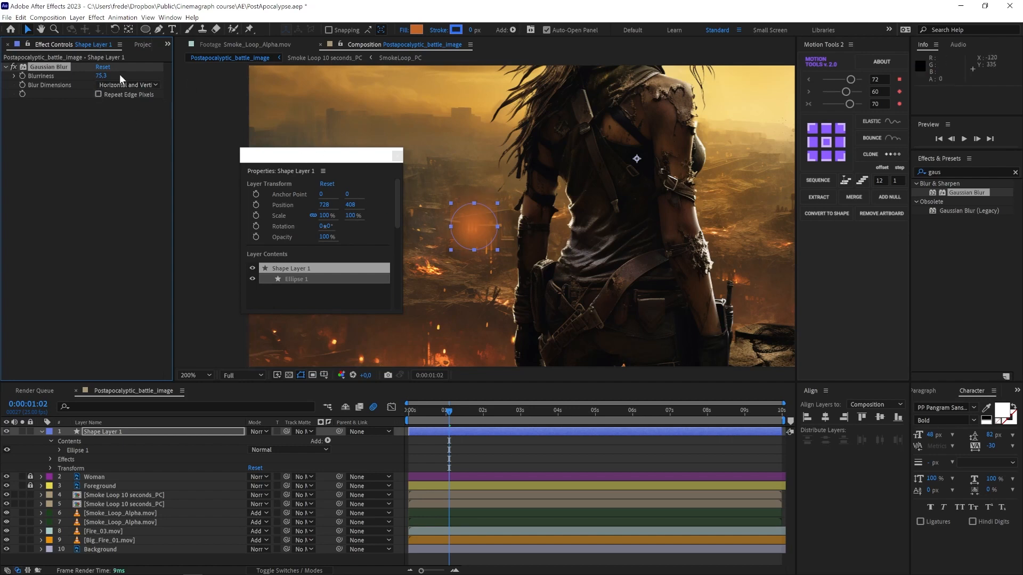
Step: Raise the circle's Gaussian Blur Blurriness to 78.0 and set the shape layer's blending mode to Add
{"action": "left_click_drag", "start_coordinate": [117, 75], "coordinate": [114, 74]}
{"action": "left_click", "coordinate": [397, 156]}
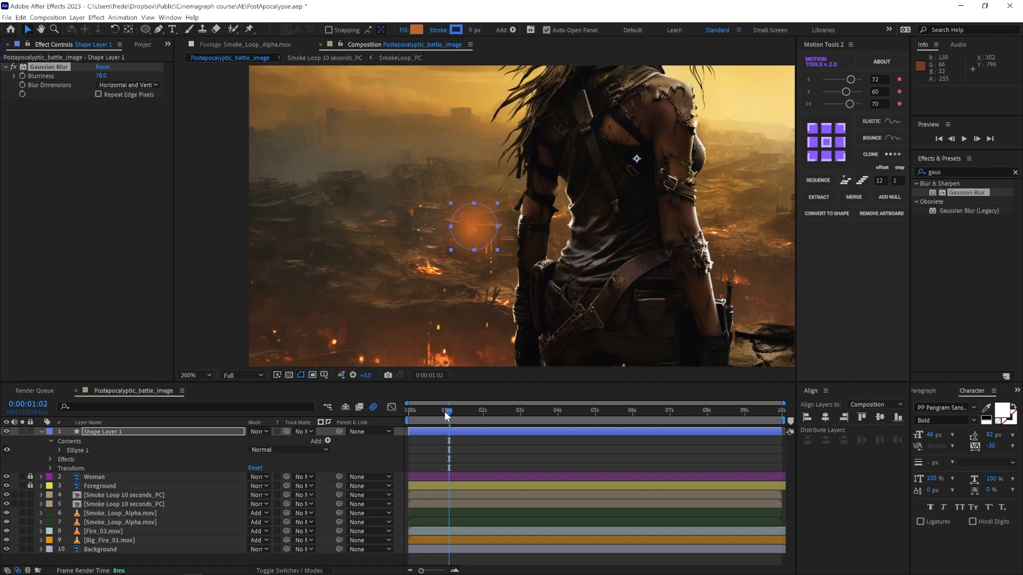
{"action": "left_click_drag", "start_coordinate": [447, 412], "coordinate": [410, 424]}
{"action": "left_click", "coordinate": [260, 432]}
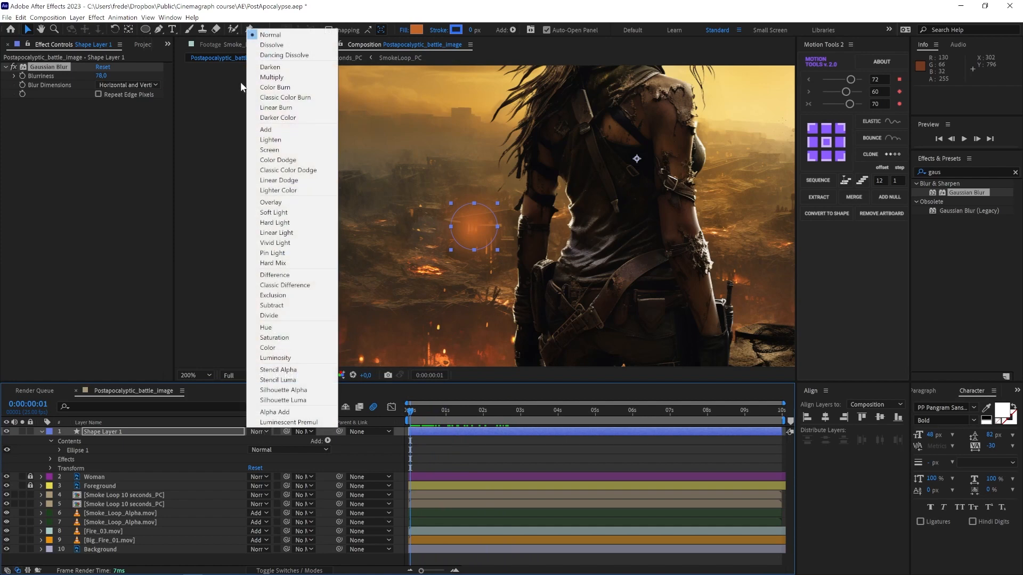
{"action": "left_click", "coordinate": [269, 133]}
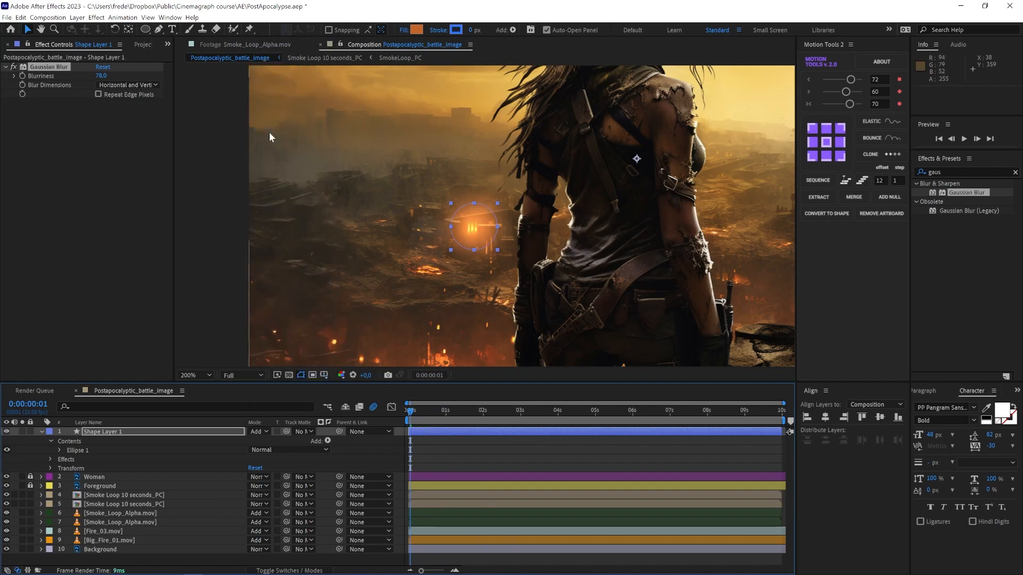
Step: Center the shape layer's anchor point on the circle by setting it to -305, 126
{"action": "left_click", "coordinate": [498, 203]}
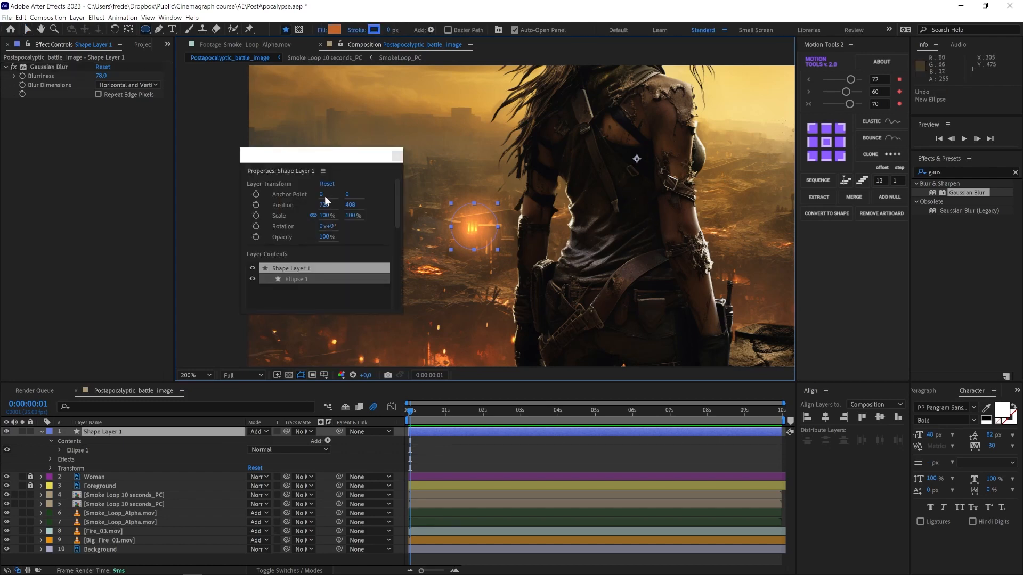
{"action": "left_click_drag", "start_coordinate": [325, 195], "coordinate": [172, 213]}
{"action": "mouse_move", "coordinate": [347, 197]}
{"action": "left_mouse_down"}
{"action": "mouse_move", "coordinate": [426, 182]}
{"action": "mouse_move", "coordinate": [319, 195]}
{"action": "mouse_move", "coordinate": [331, 193]}
{"action": "left_mouse_up"}
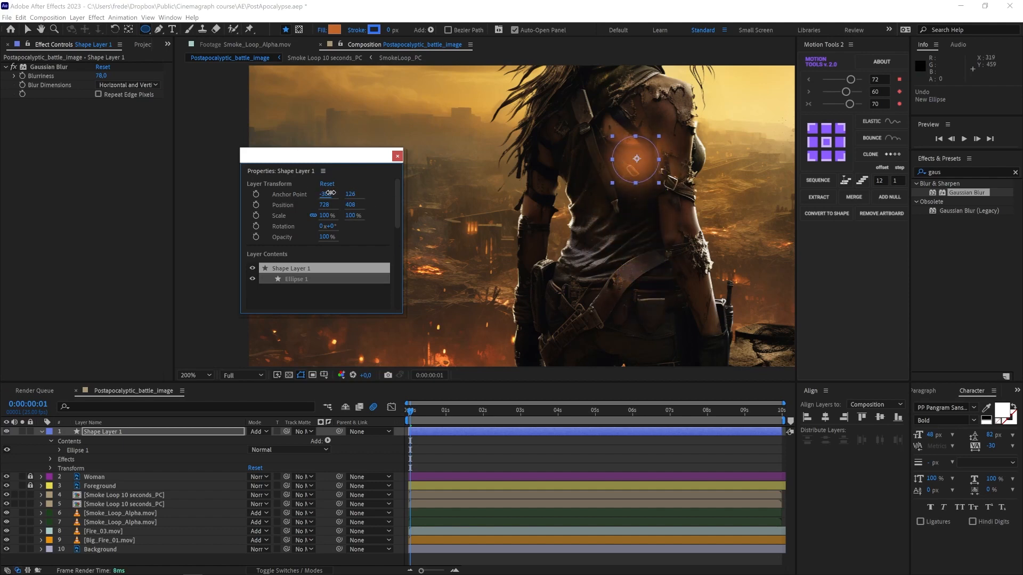
{"action": "left_click", "coordinate": [397, 155]}
Step: Rename the shape layer Glow
{"action": "key", "text": "Return"}
{"action": "type", "text": "Glow"}
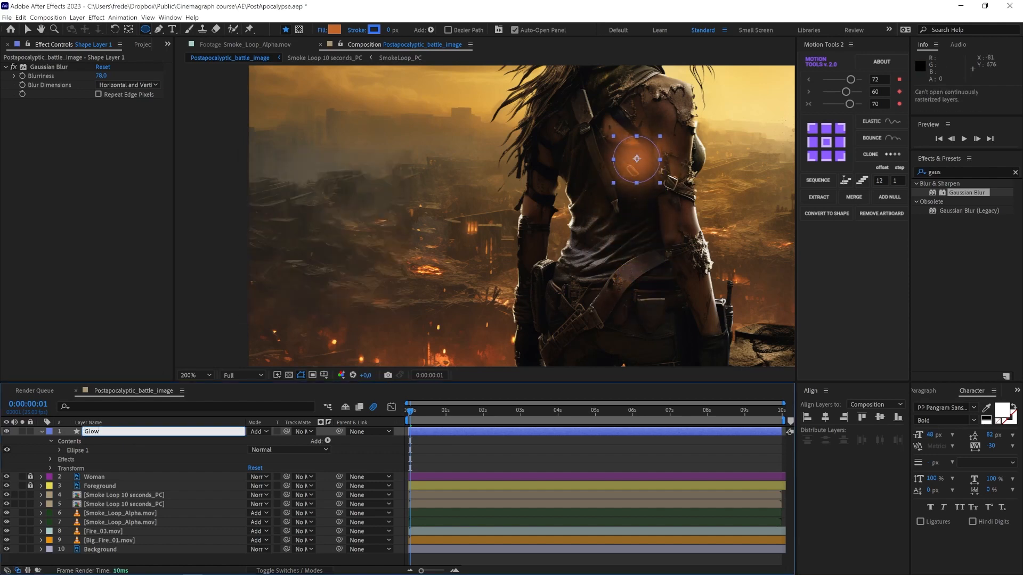
{"action": "key", "text": "Return"}
Step: Move the Glow circle back onto the fire spot left of the woman and scale it to about 71%
{"action": "key", "text": "v"}
{"action": "left_click_drag", "start_coordinate": [640, 173], "coordinate": [475, 242]}
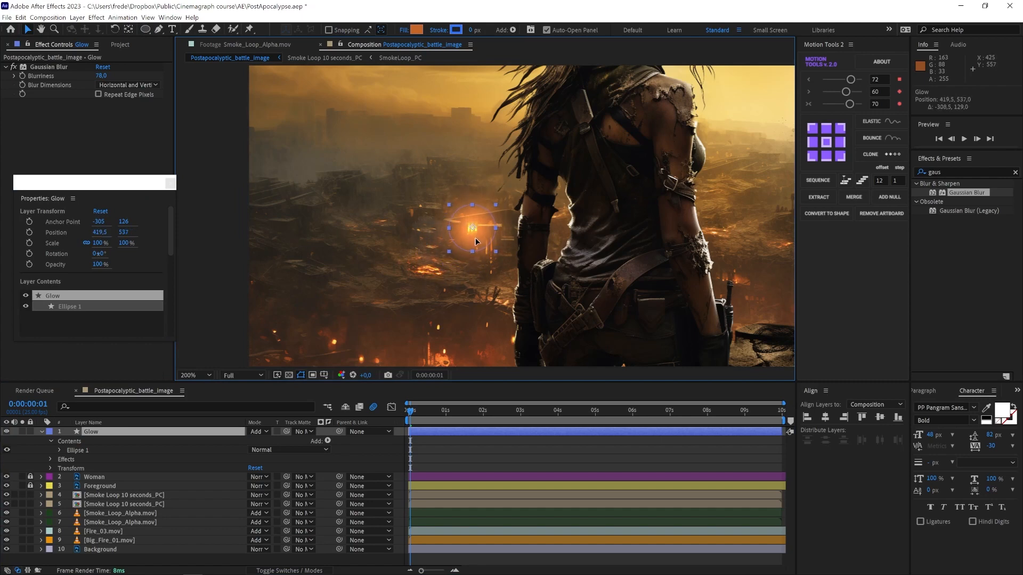
{"action": "left_click_drag", "start_coordinate": [495, 204], "coordinate": [488, 211]}
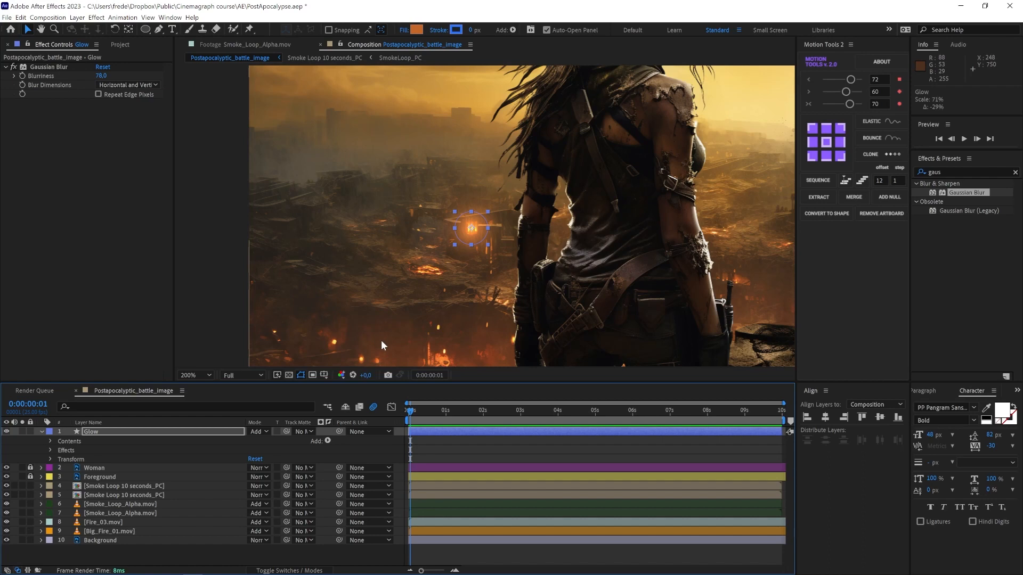
Step: Open the Glow layer's Transform properties and set its Opacity to 60%
{"action": "left_click", "coordinate": [51, 459]}
{"action": "left_click", "coordinate": [255, 504]}
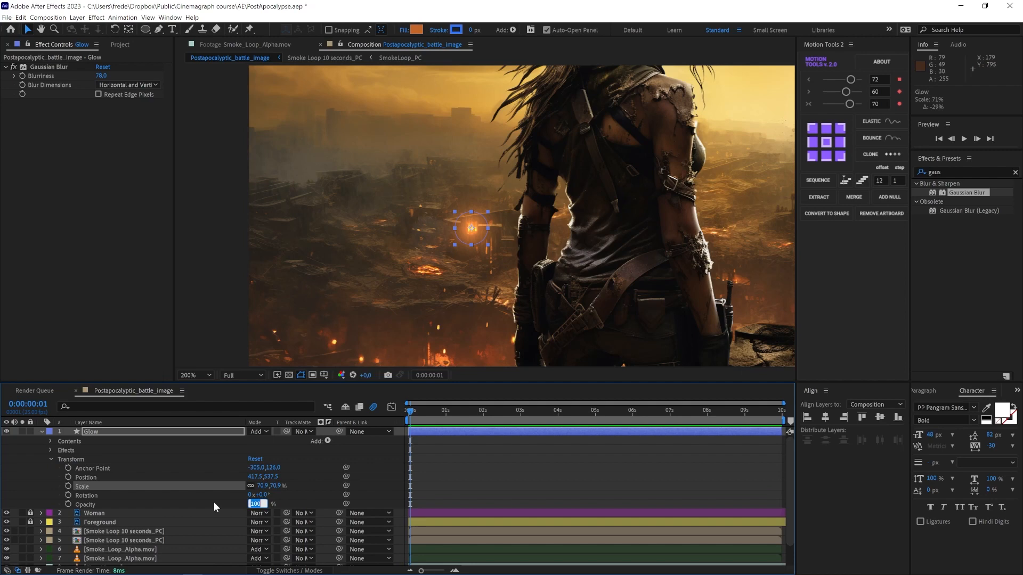
{"action": "type", "text": "60"}
{"action": "key", "text": "Return"}
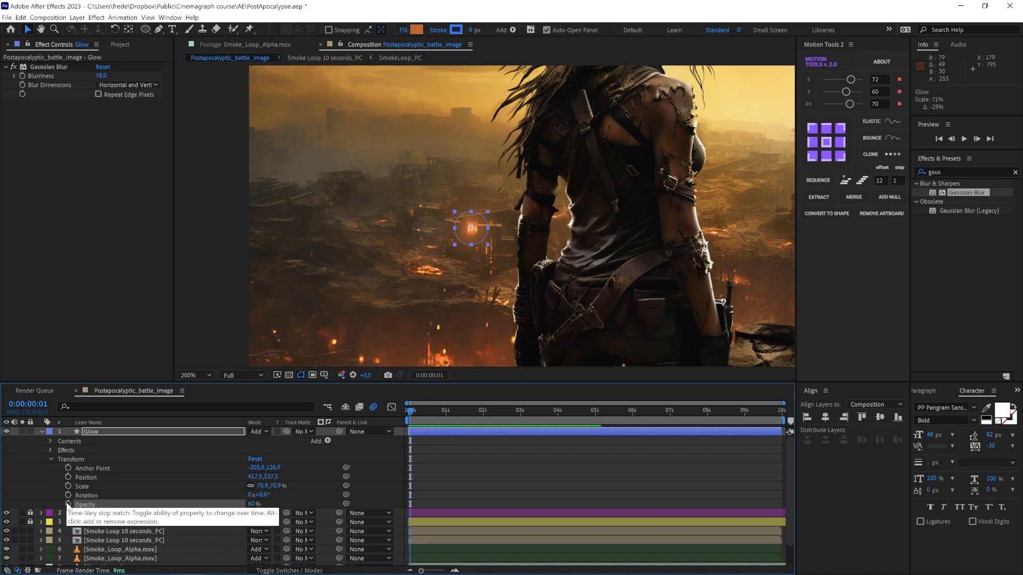
Step: Copy the looping wiggle() code block from the MotionScript.com page in the browser
{"action": "key", "text": "alt+Tab"}
{"action": "key", "text": "alt+Tab"}
{"action": "key", "text": "Tab"}
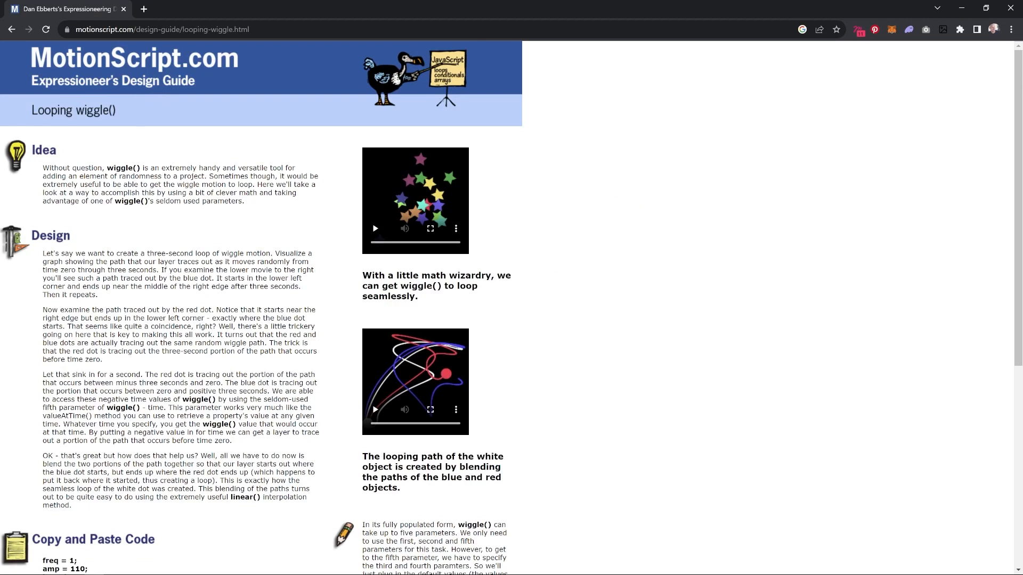
{"action": "scroll", "coordinate": [140, 354], "scroll_direction": "down", "scroll_amount": 4}
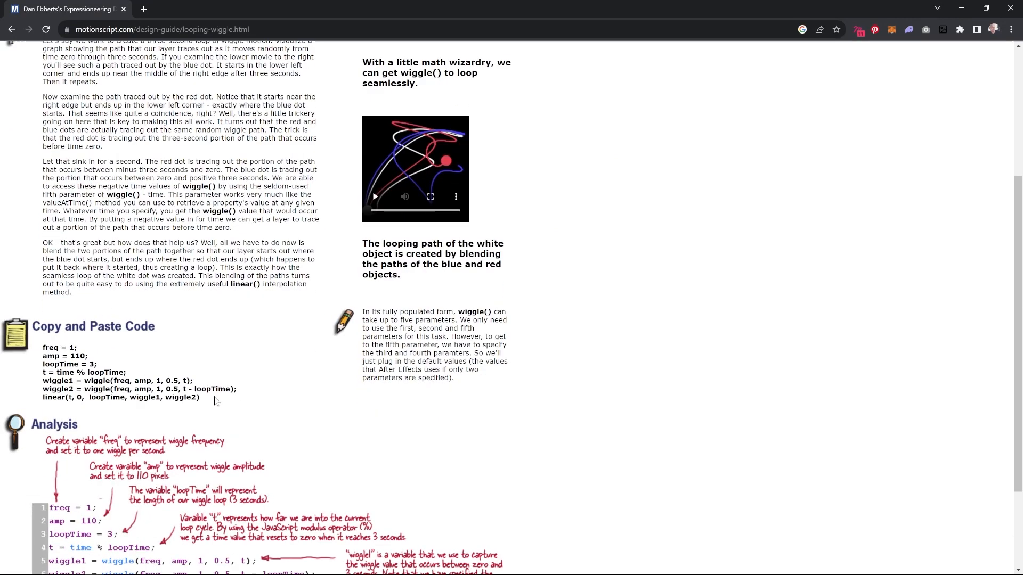
{"action": "left_click_drag", "start_coordinate": [201, 399], "coordinate": [44, 348]}
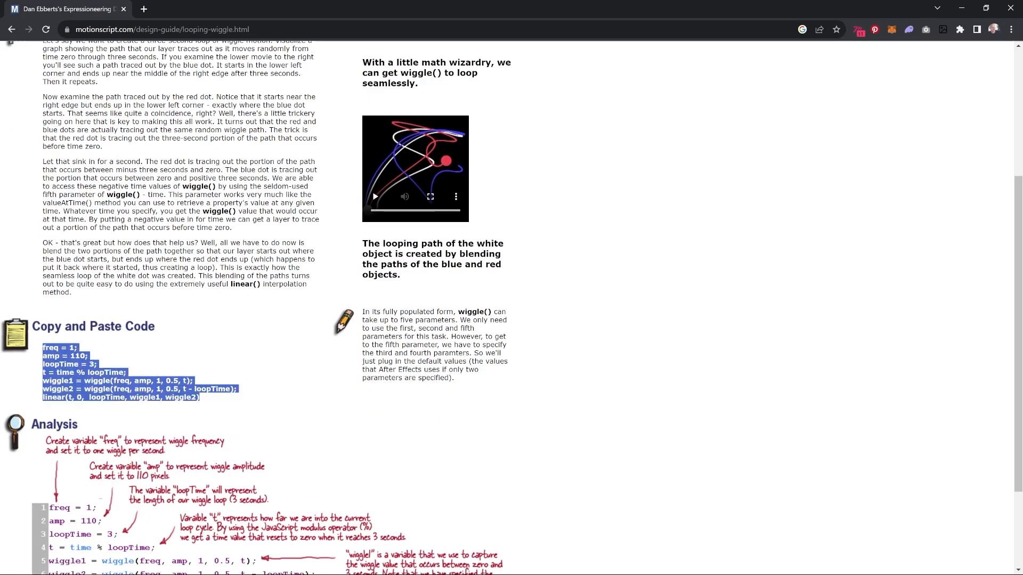
{"action": "key", "text": "alt+Tab"}
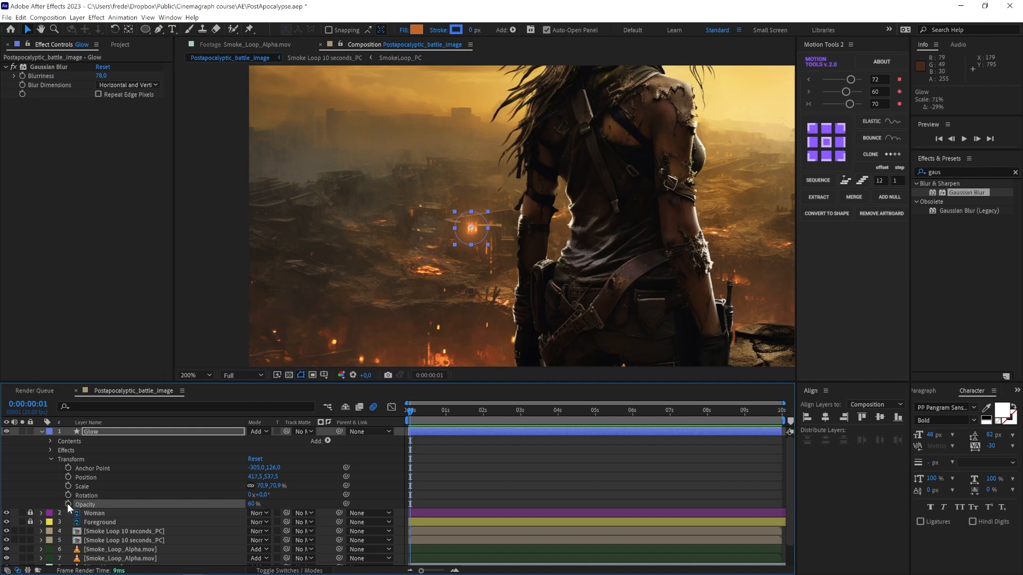
Step: Add an expression to the Glow layer's Opacity, paste the looping wiggle code and expand the expression editor
{"action": "left_click", "coordinate": [68, 504], "text": "alt"}
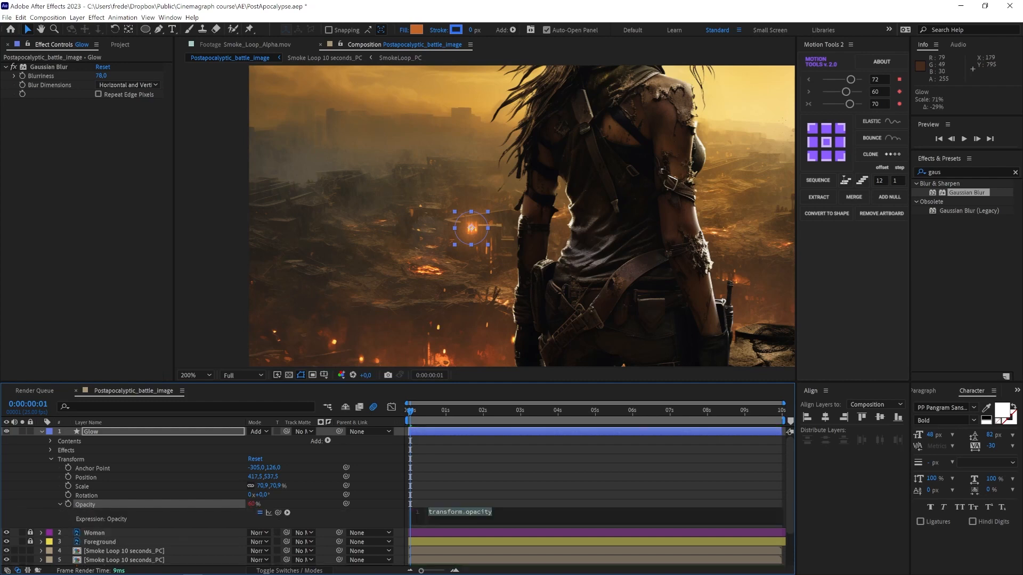
{"action": "key", "text": "ctrl+v"}
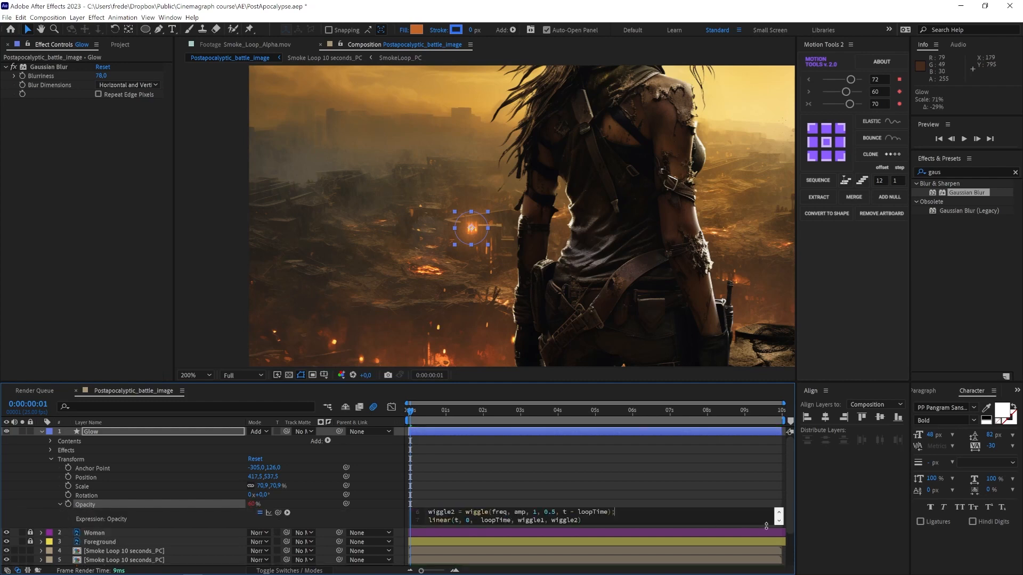
{"action": "left_click", "coordinate": [778, 512]}
{"action": "left_click", "coordinate": [779, 512]}
{"action": "left_click", "coordinate": [778, 512]}
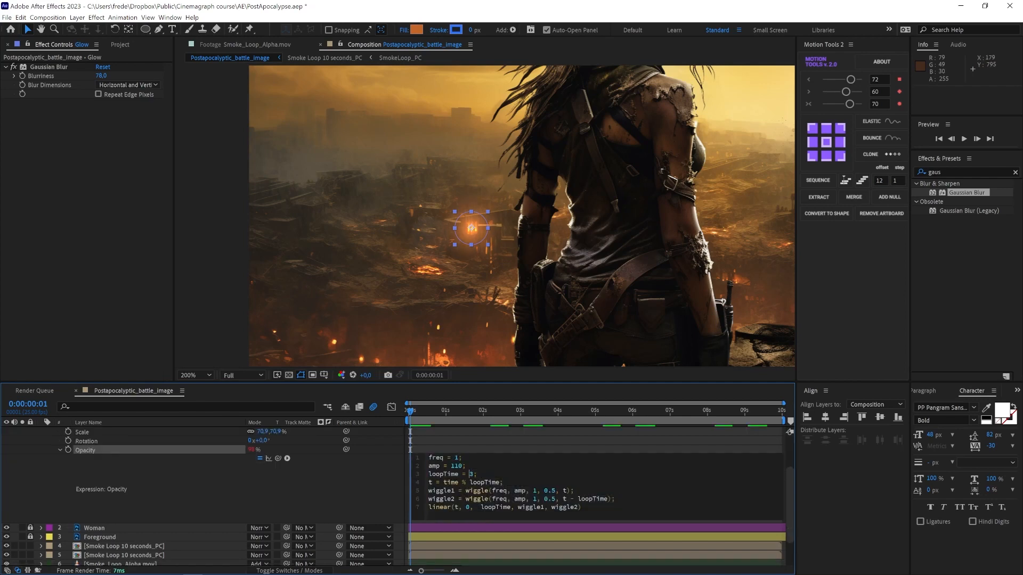
Step: Edit the expression to freq = 5, amp = 90 and loopTime = 10, then preview the animation
{"action": "type", "text": "10"}
{"action": "key", "text": "shift+Right"}
{"action": "key", "text": "Right"}
{"action": "key", "text": "Right"}
{"action": "key", "text": "shift+Left"}
{"action": "key", "text": "shift+Left"}
{"action": "key", "text": "shift+Left"}
{"action": "type", "text": "90"}
{"action": "left_click_drag", "start_coordinate": [443, 416], "coordinate": [401, 419]}
{"action": "key", "text": "space"}
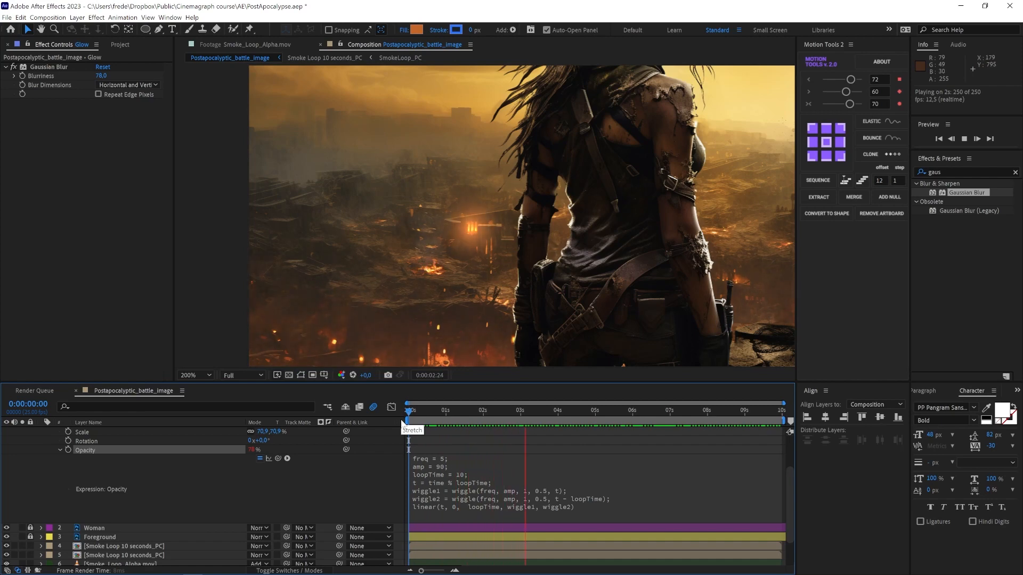
Step: Change the expression to freq = 8 and amp = 30 and preview the flicker
{"action": "left_click", "coordinate": [441, 459]}
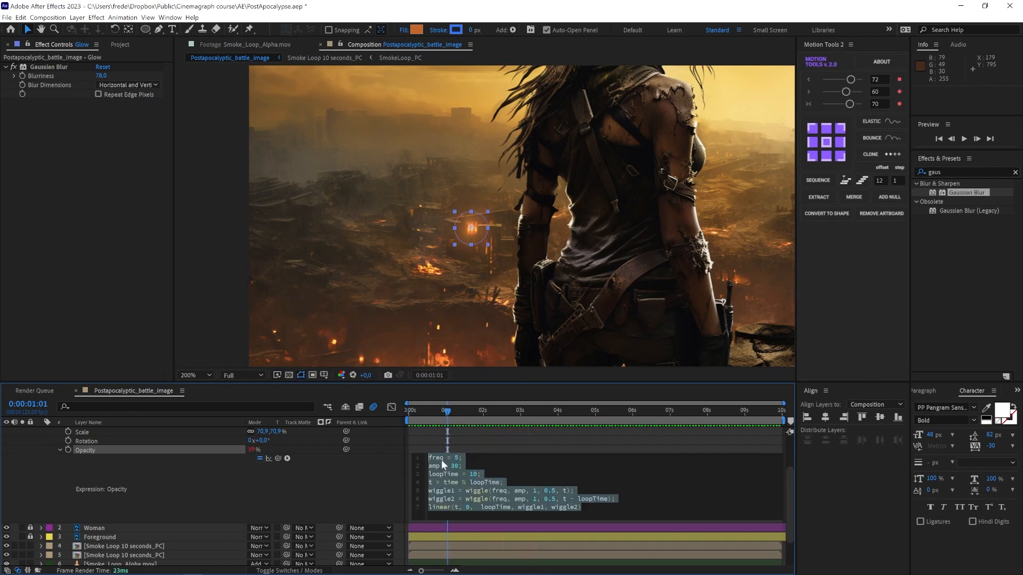
{"action": "type", "text": "freq = 5; amp = 30; loopTime = 10; t = time % loopTime; wiggle1 = wiggle(freq, amp, 1, 0.5, t); wiggle2 = wiggle(freq, amp, 1, 0.5, t - loopTime); linear(t, 0,  loopTime, wiggle1, wiggle2)"}
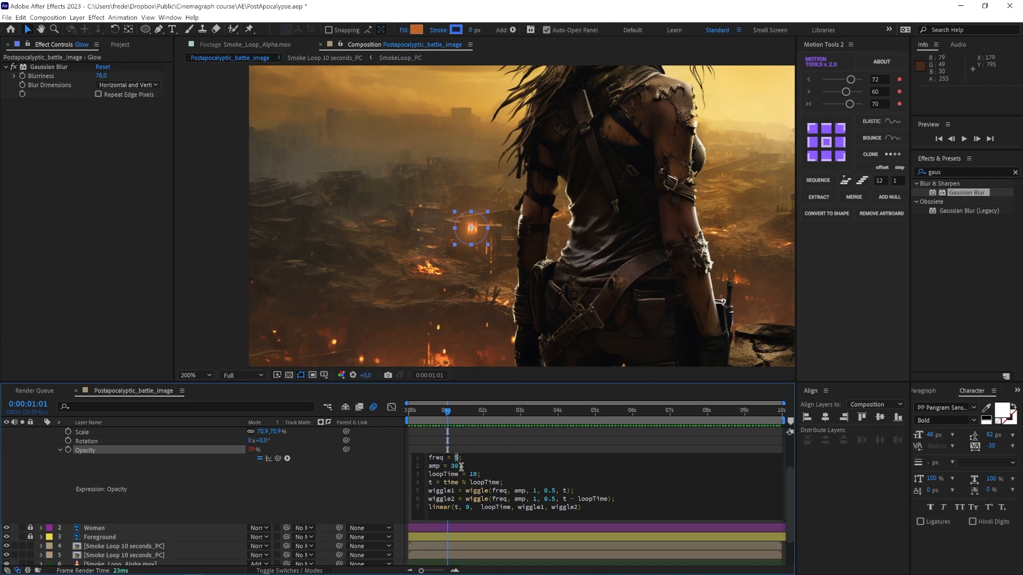
{"action": "left_click", "coordinate": [554, 411]}
{"action": "key", "text": "space"}
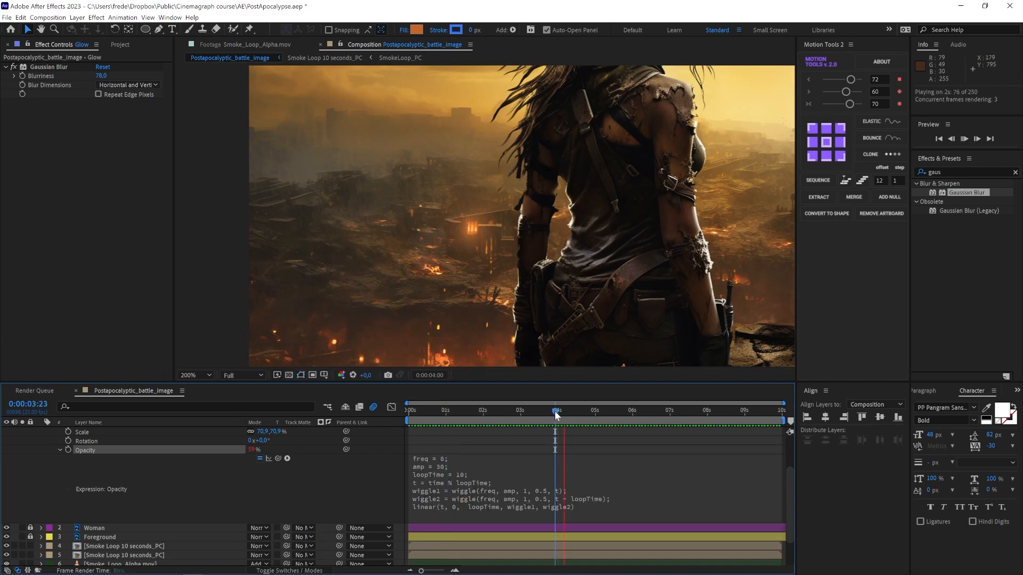
{"action": "key", "text": "space"}
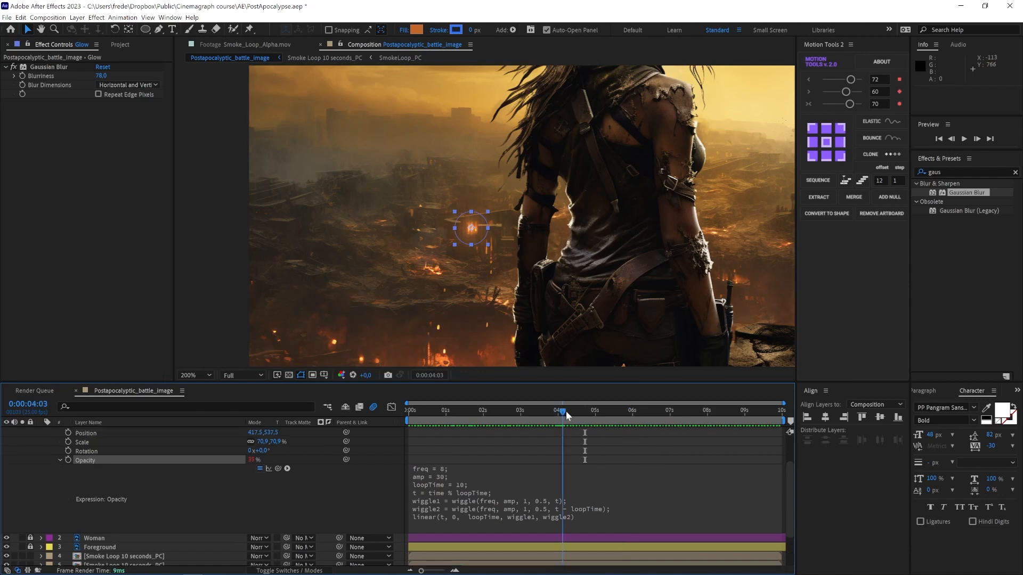
Step: Scale the Glow circle down to about 43% and preview from the start
{"action": "left_click", "coordinate": [566, 411]}
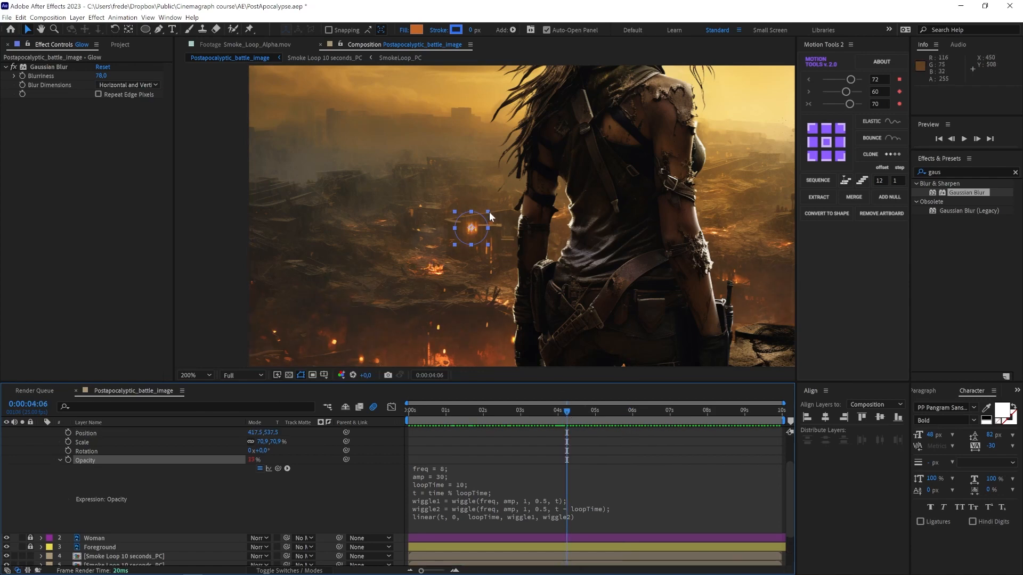
{"action": "left_click_drag", "start_coordinate": [488, 211], "coordinate": [482, 224]}
{"action": "key", "text": "Home"}
{"action": "key", "text": "space"}
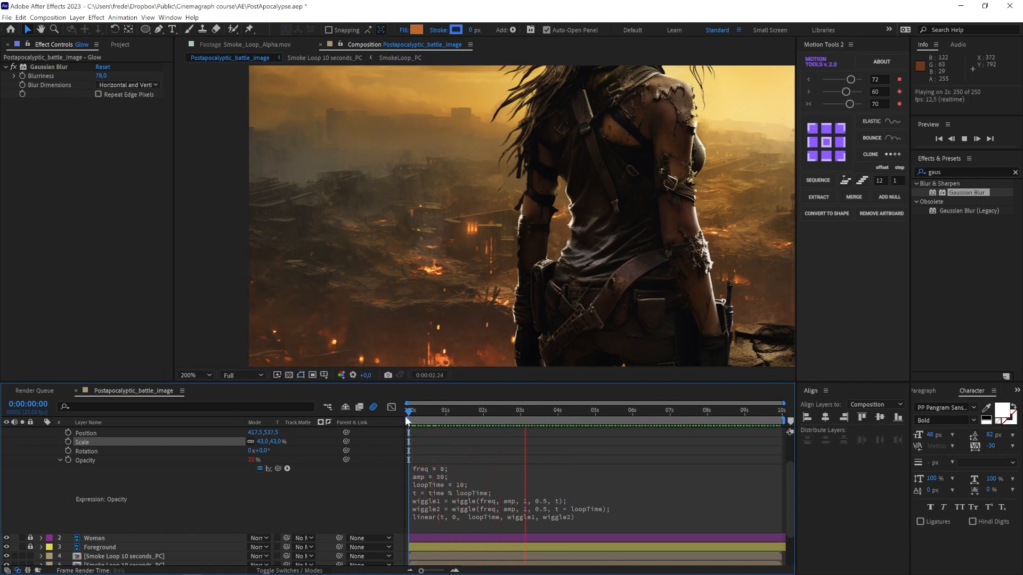
{"action": "key", "text": "space"}
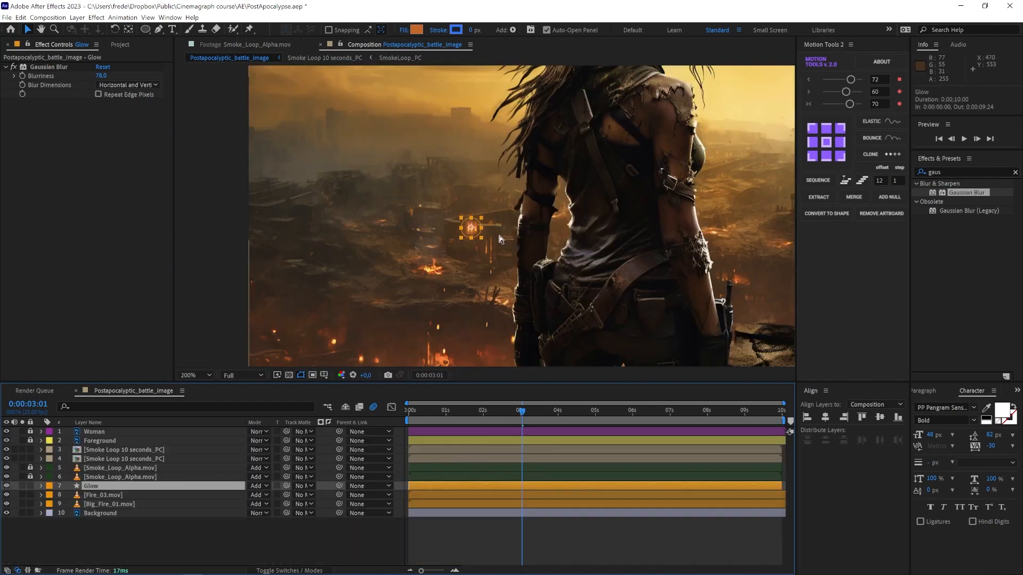
Step: Duplicate the Glow layer and move the copy onto a fire spot right of the woman
{"action": "key", "text": "ctrl+d"}
{"action": "left_click_drag", "start_coordinate": [478, 225], "coordinate": [694, 250]}
{"action": "key", "text": "h"}
{"action": "mouse_move", "coordinate": [694, 250]}
{"action": "left_mouse_down"}
{"action": "mouse_move", "coordinate": [446, 286]}
{"action": "mouse_move", "coordinate": [530, 282]}
{"action": "mouse_move", "coordinate": [582, 216]}
{"action": "left_mouse_up"}
{"action": "key", "text": "v"}
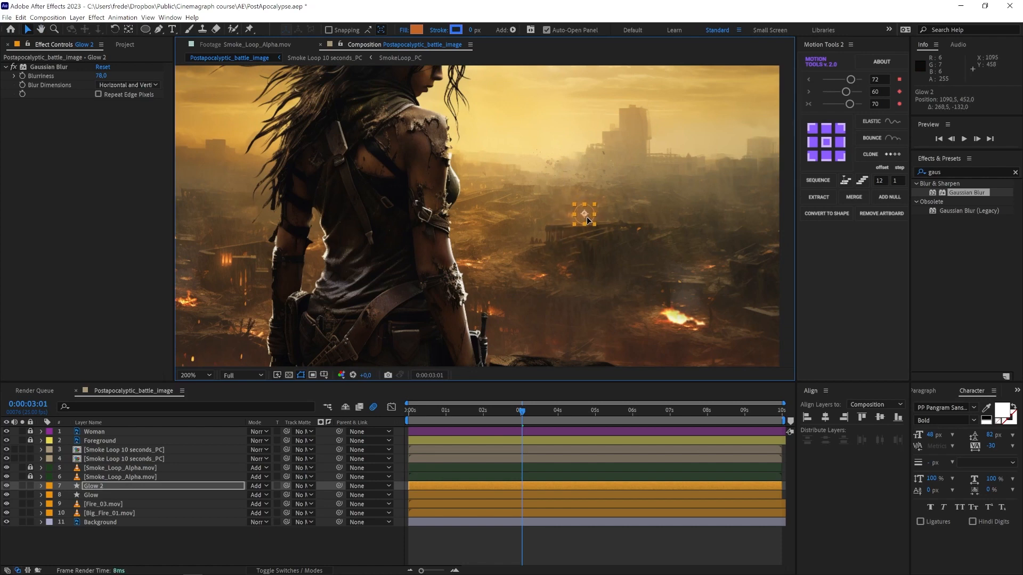
Step: Duplicate Glow 2, place the copy just left of it, and duplicate that layer once more
{"action": "left_click", "coordinate": [434, 420]}
{"action": "key", "text": "space"}
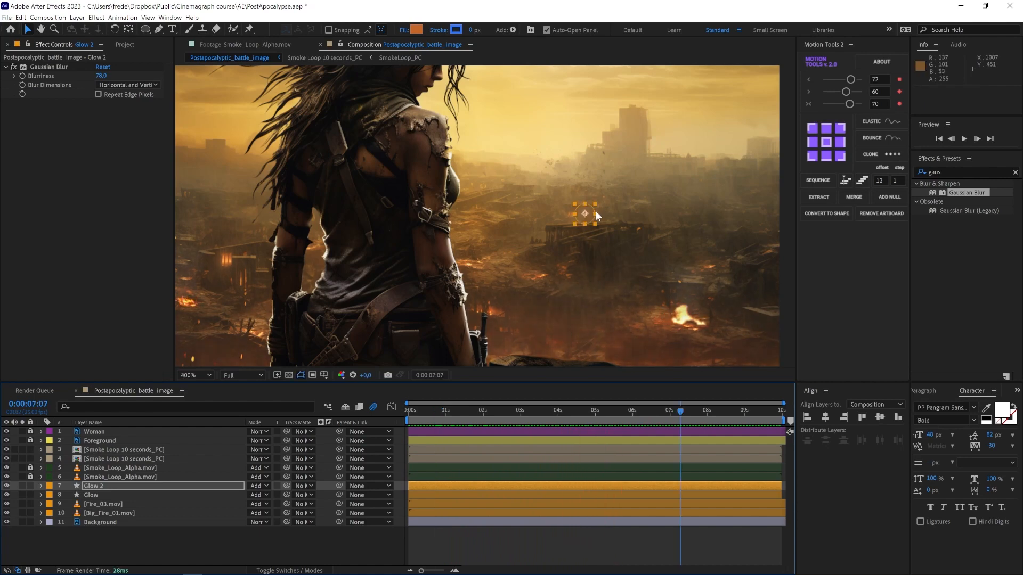
{"action": "key", "text": "space"}
{"action": "scroll", "coordinate": [595, 211], "scroll_direction": "up", "scroll_amount": 2}
{"action": "left_click_drag", "start_coordinate": [704, 190], "coordinate": [696, 199]}
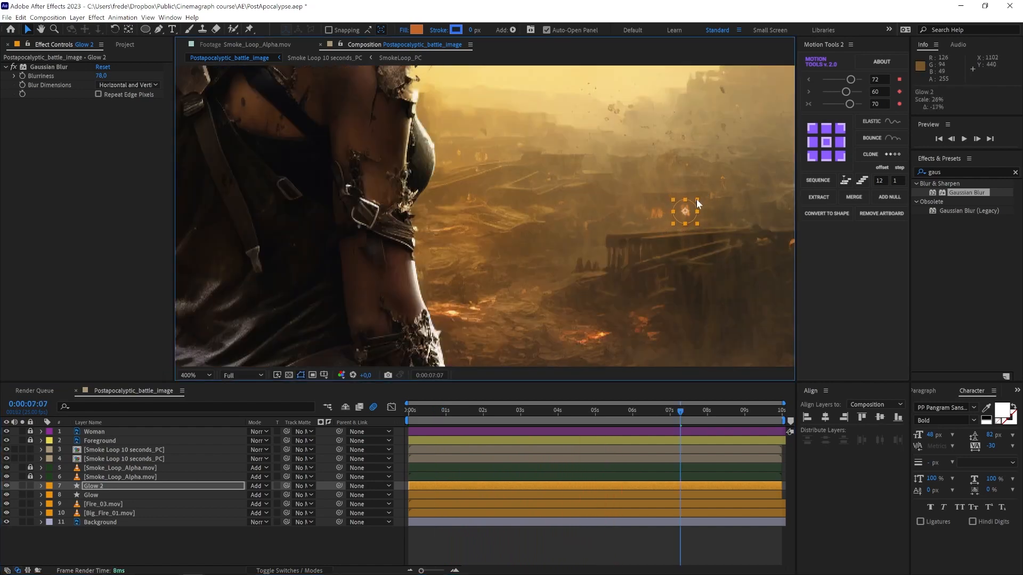
{"action": "left_click", "coordinate": [103, 483]}
{"action": "key", "text": "ctrl+d"}
{"action": "left_click_drag", "start_coordinate": [685, 220], "coordinate": [653, 219]}
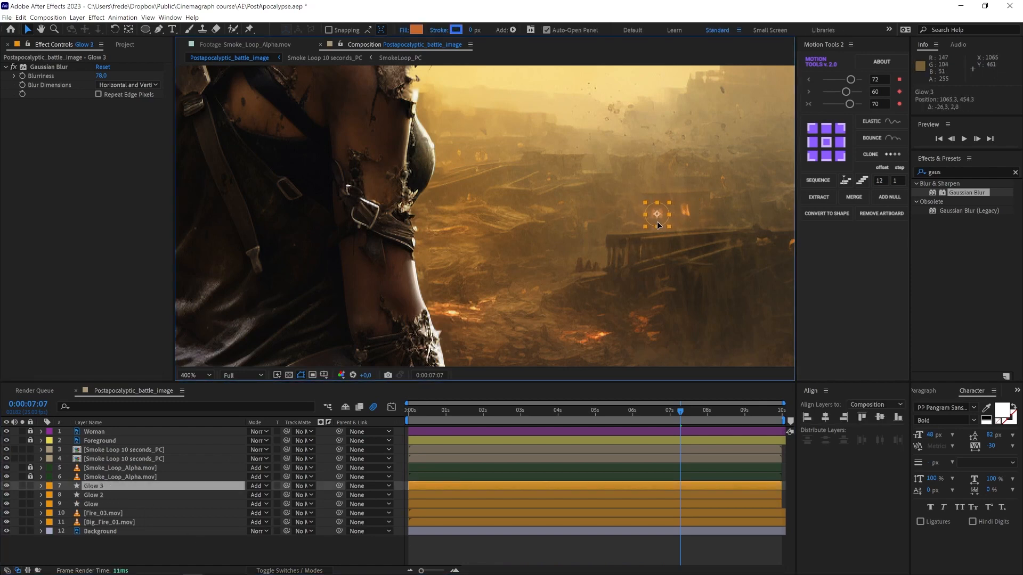
{"action": "key", "text": "ctrl+d"}
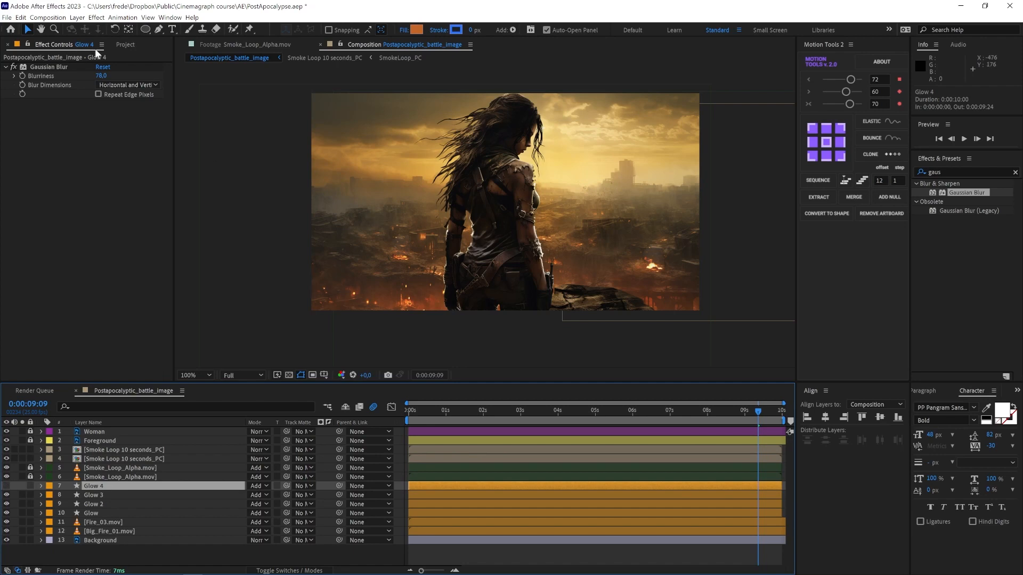
Step: Add Slow_Sparks_01.mov from the project to the composition, placed just below the Foreground layer
{"action": "left_click", "coordinate": [125, 45]}
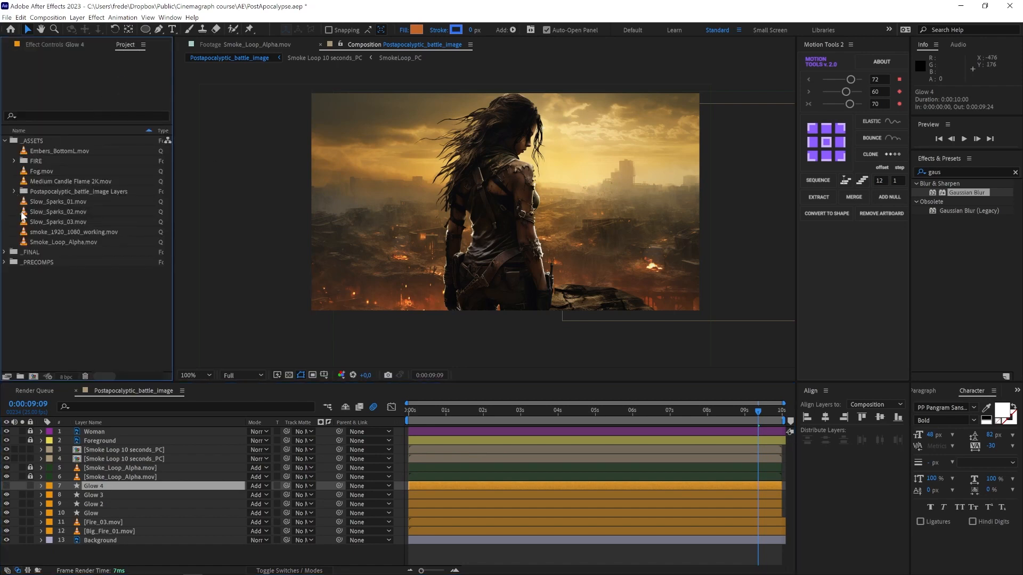
{"action": "left_click_drag", "start_coordinate": [34, 201], "coordinate": [421, 275]}
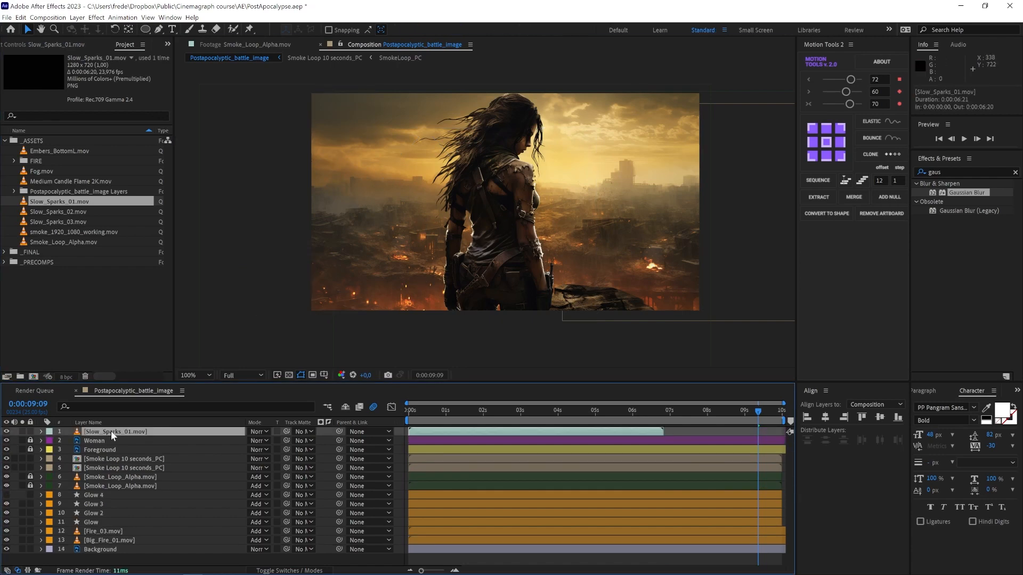
{"action": "left_click_drag", "start_coordinate": [111, 431], "coordinate": [109, 454]}
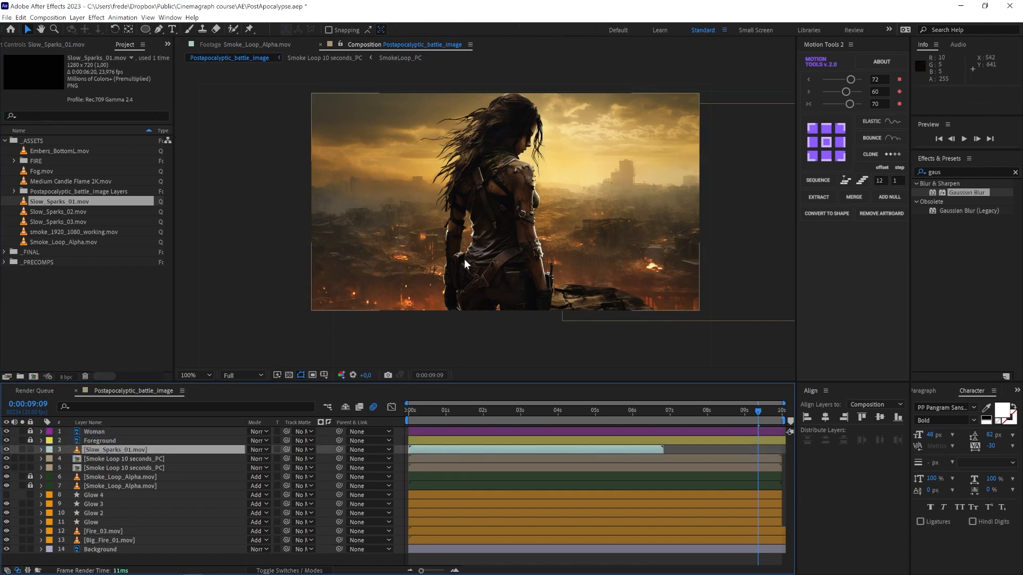
Step: Lock the layers beneath the sparks layer and set Slow_Sparks_01.mov's blending mode to Add
{"action": "left_click_drag", "start_coordinate": [30, 449], "coordinate": [31, 549]}
{"action": "left_click", "coordinate": [30, 449]}
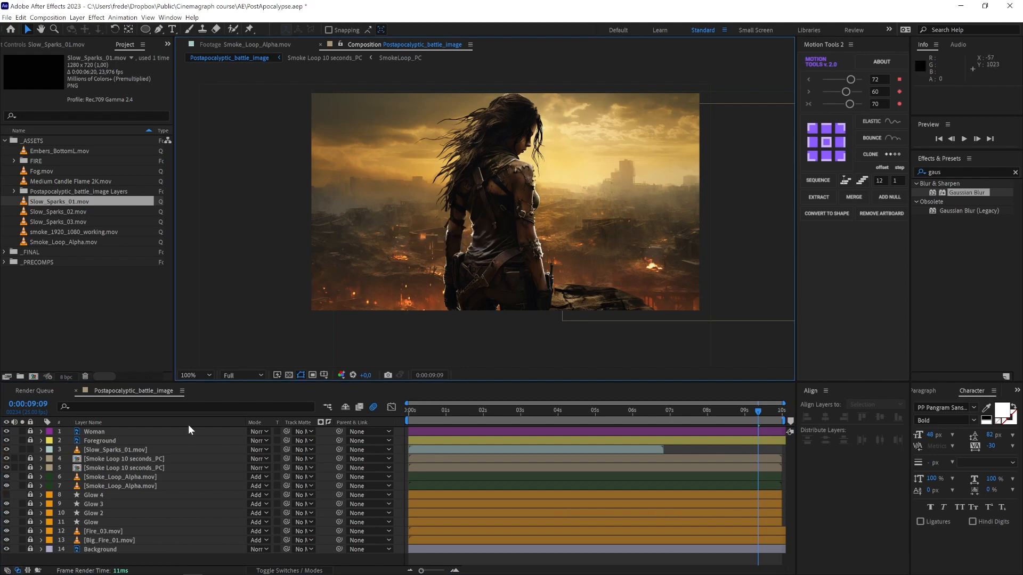
{"action": "left_click", "coordinate": [224, 450]}
{"action": "left_click", "coordinate": [256, 449]}
{"action": "left_click", "coordinate": [256, 147]}
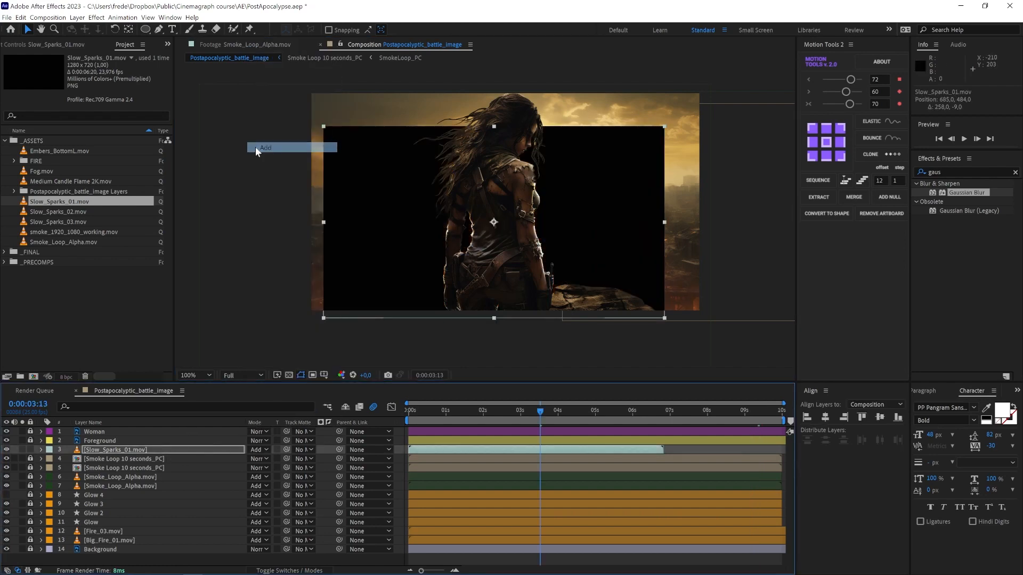
Step: Shift the Slow_Sparks_01.mov layer later in time so it starts at about 2 seconds
{"action": "left_click_drag", "start_coordinate": [542, 414], "coordinate": [474, 414]}
{"action": "left_click_drag", "start_coordinate": [464, 449], "coordinate": [547, 450]}
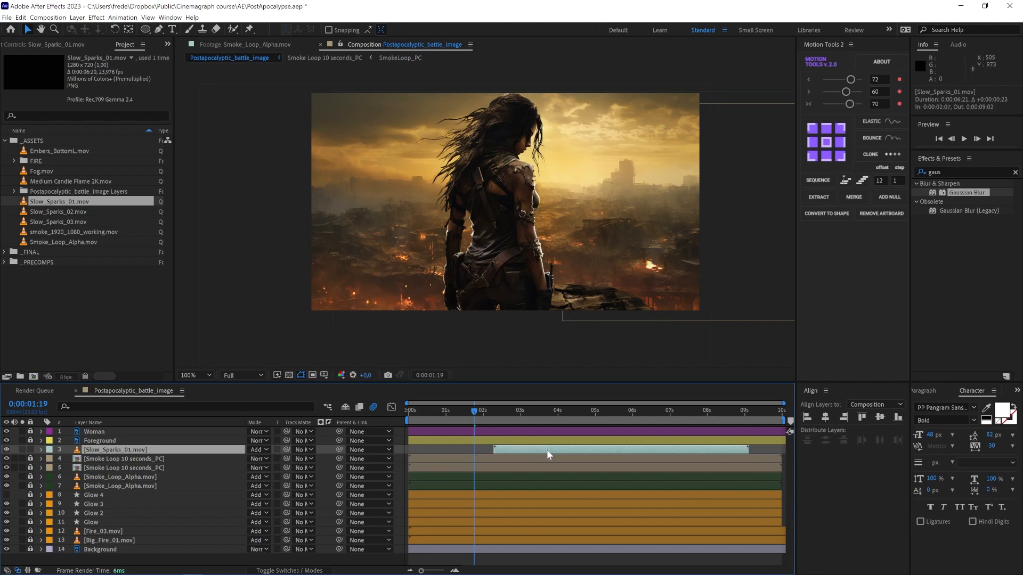
Step: Flip the Slow_Sparks_01.mov layer horizontally and move it to the right, under the woman
{"action": "left_click", "coordinate": [494, 414]}
{"action": "key", "text": "space"}
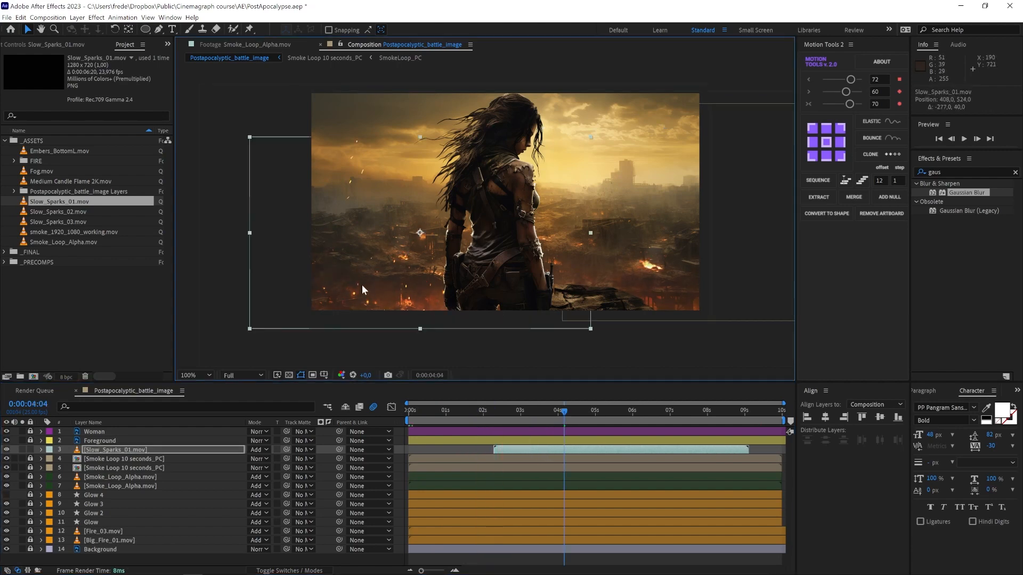
{"action": "right_click", "coordinate": [362, 284]}
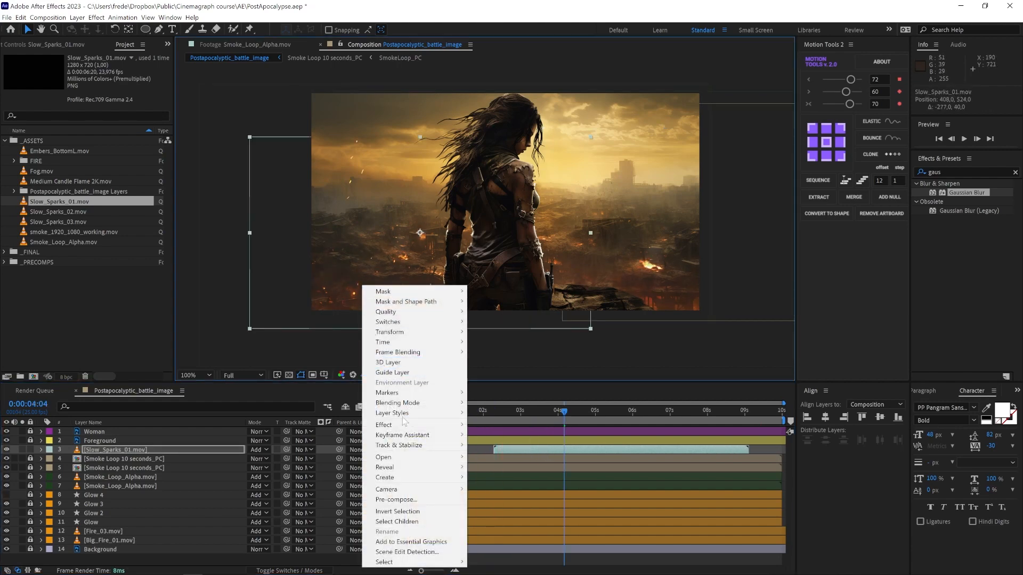
{"action": "mouse_move", "coordinate": [410, 338]}
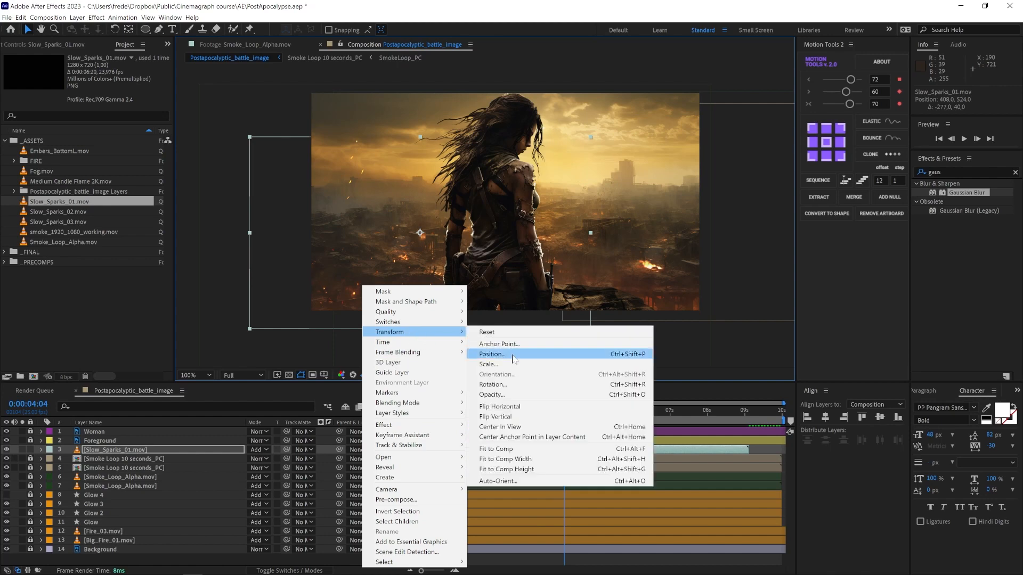
{"action": "left_click", "coordinate": [533, 407]}
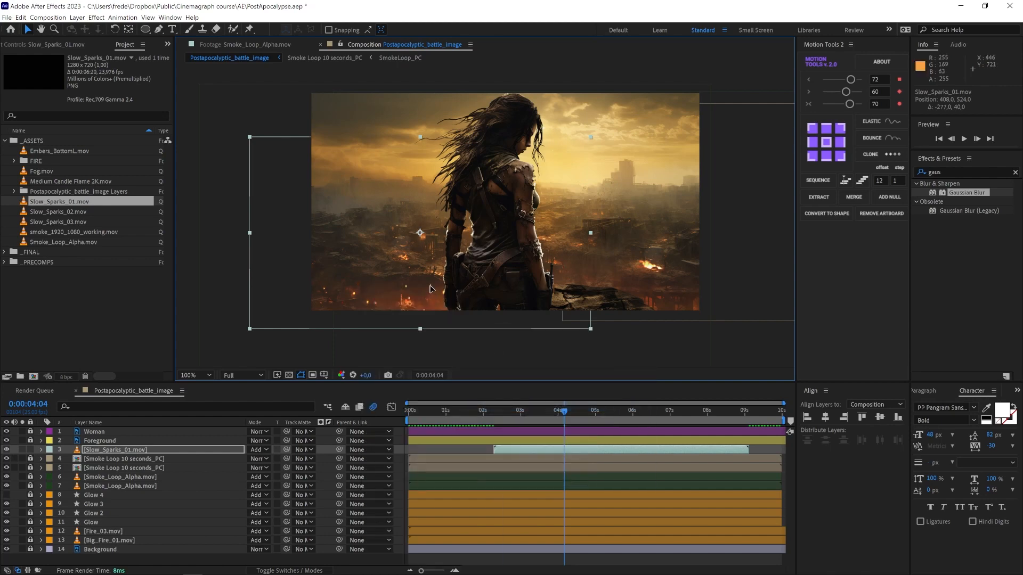
{"action": "left_click_drag", "start_coordinate": [430, 286], "coordinate": [522, 287]}
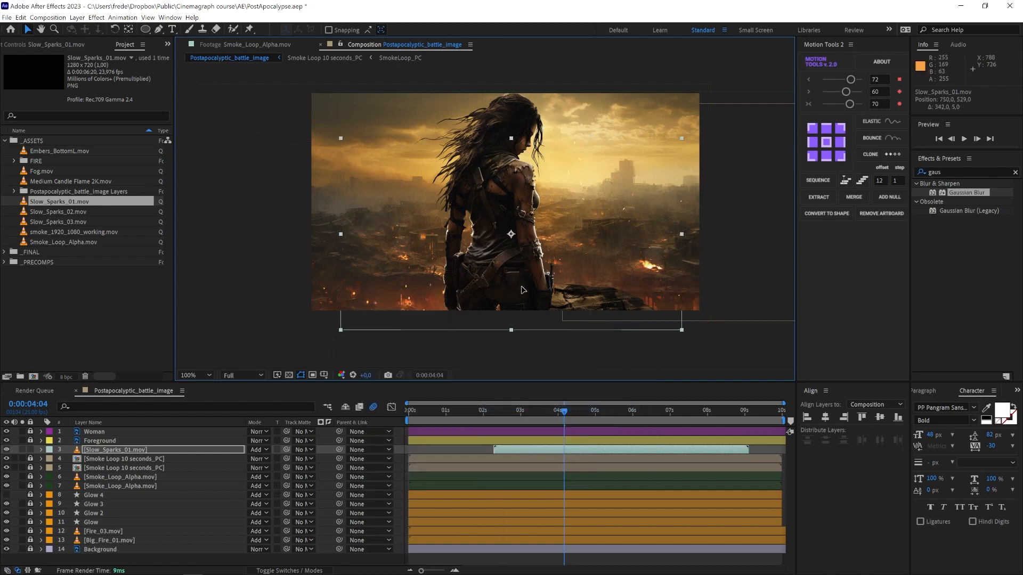
Step: Preview the sparks and nudge the Slow_Sparks_01.mov layer slightly lower and to the right
{"action": "left_click", "coordinate": [491, 413]}
{"action": "key", "text": "space"}
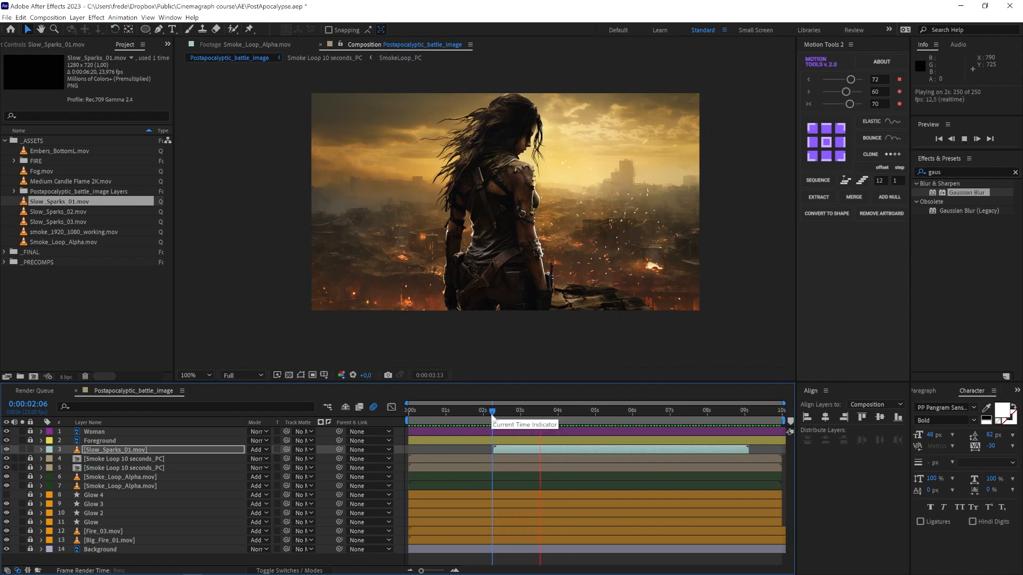
{"action": "left_click_drag", "start_coordinate": [623, 312], "coordinate": [607, 335]}
{"action": "left_click", "coordinate": [542, 411]}
{"action": "left_click_drag", "start_coordinate": [580, 410], "coordinate": [537, 420]}
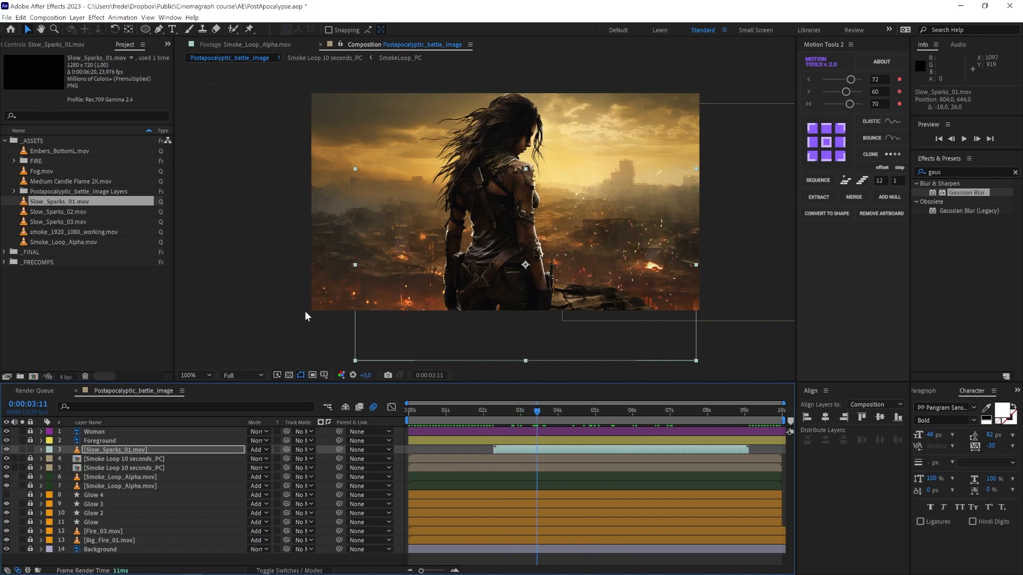
Step: Add Slow_Sparks_03.mov to the composition and position it toward the lower left of the scene
{"action": "left_click_drag", "start_coordinate": [63, 217], "coordinate": [432, 289]}
{"action": "mouse_move", "coordinate": [494, 431]}
{"action": "left_mouse_down"}
{"action": "mouse_move", "coordinate": [505, 431]}
{"action": "mouse_move", "coordinate": [402, 413]}
{"action": "mouse_move", "coordinate": [493, 413]}
{"action": "left_mouse_up"}
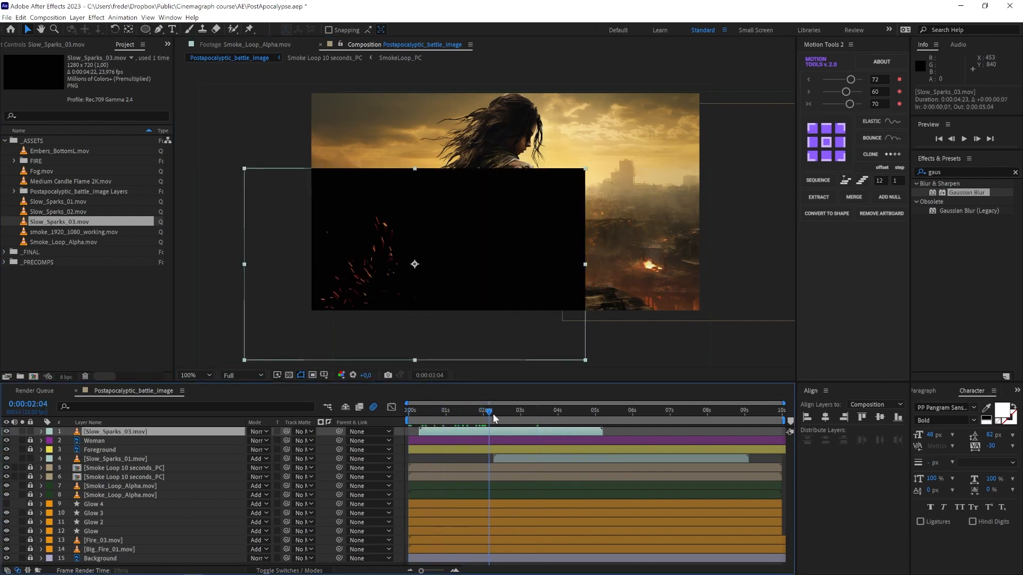
{"action": "left_click_drag", "start_coordinate": [415, 277], "coordinate": [395, 323]}
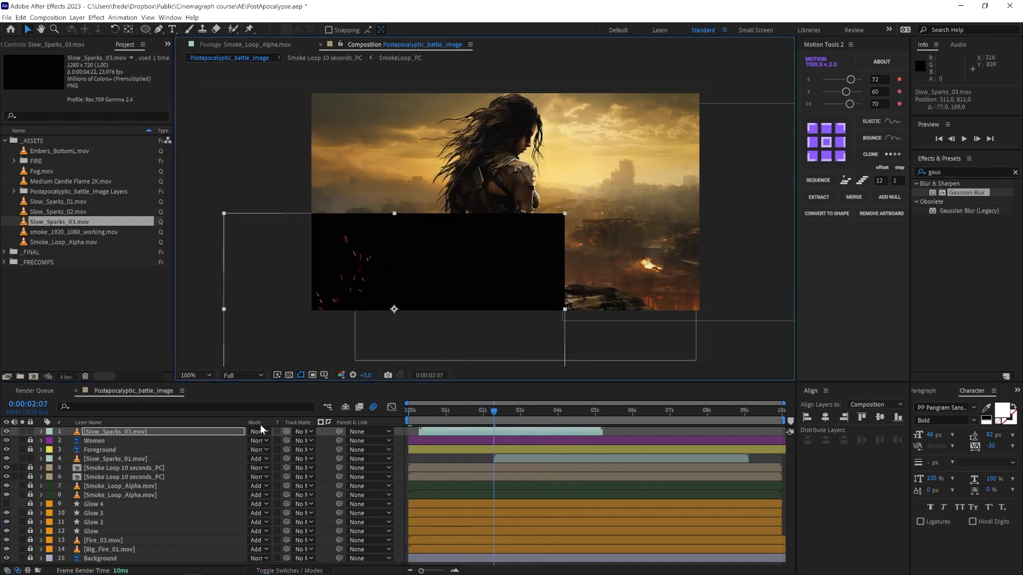
Step: Set Slow_Sparks_03.mov's blending mode to Add, move it below Slow_Sparks_01.mov, and preview
{"action": "left_click", "coordinate": [259, 431]}
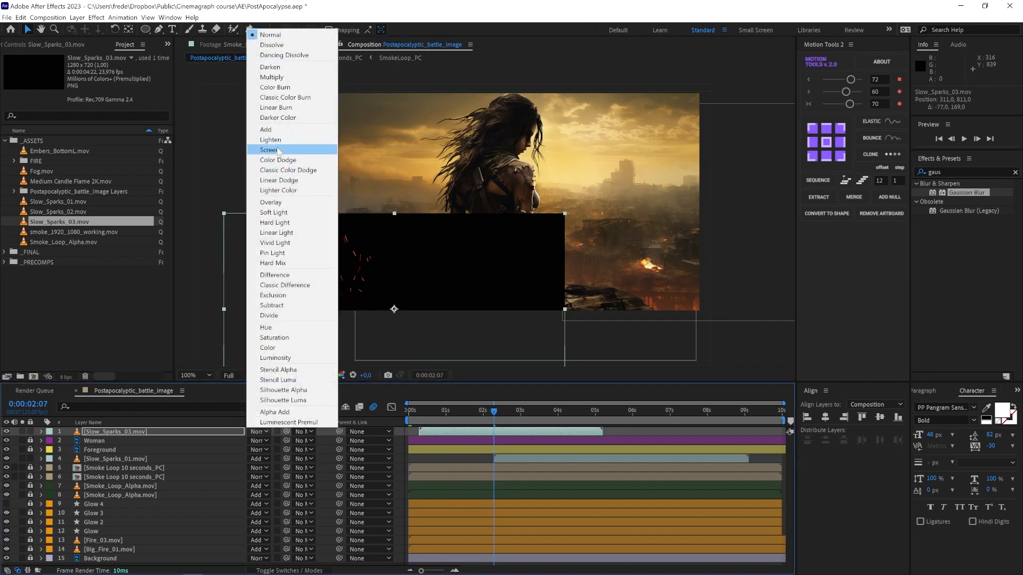
{"action": "left_click", "coordinate": [269, 130]}
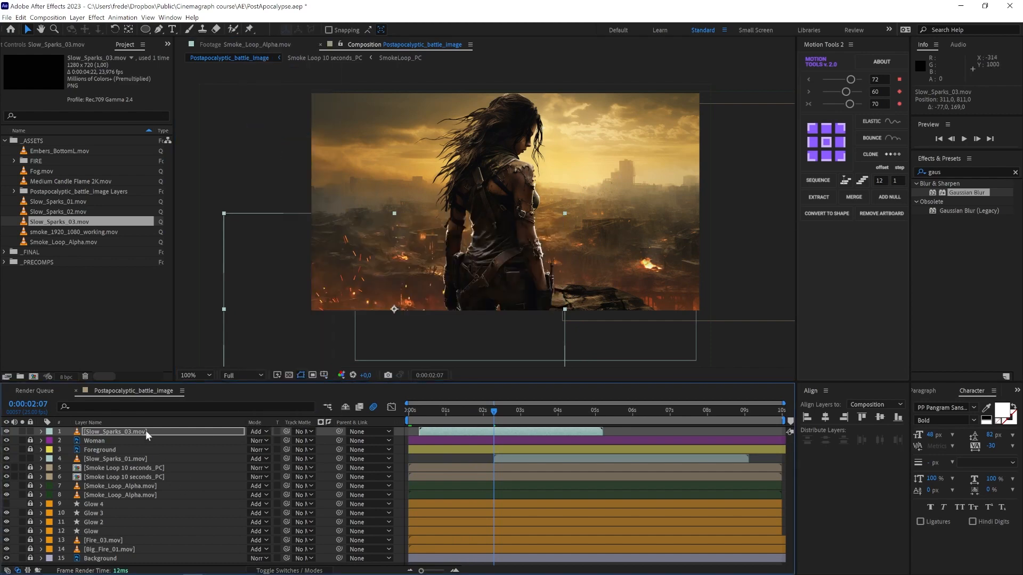
{"action": "left_click_drag", "start_coordinate": [145, 430], "coordinate": [143, 462]}
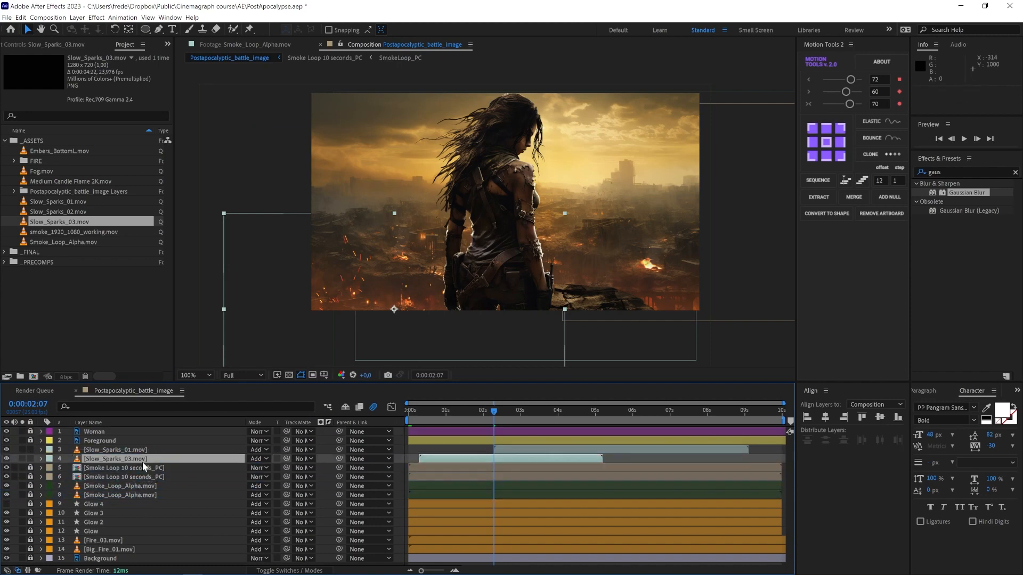
{"action": "key", "text": "space"}
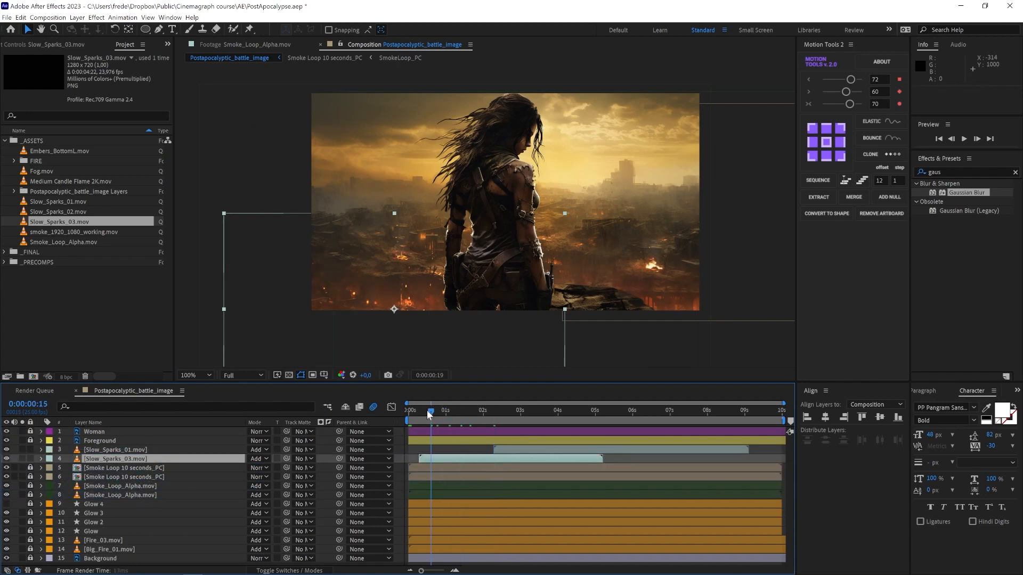
Step: Draw an inverted rectangular mask over the upper-left part of Slow_Sparks_03.mov and set its feather to 166 pixels
{"action": "left_click", "coordinate": [145, 30]}
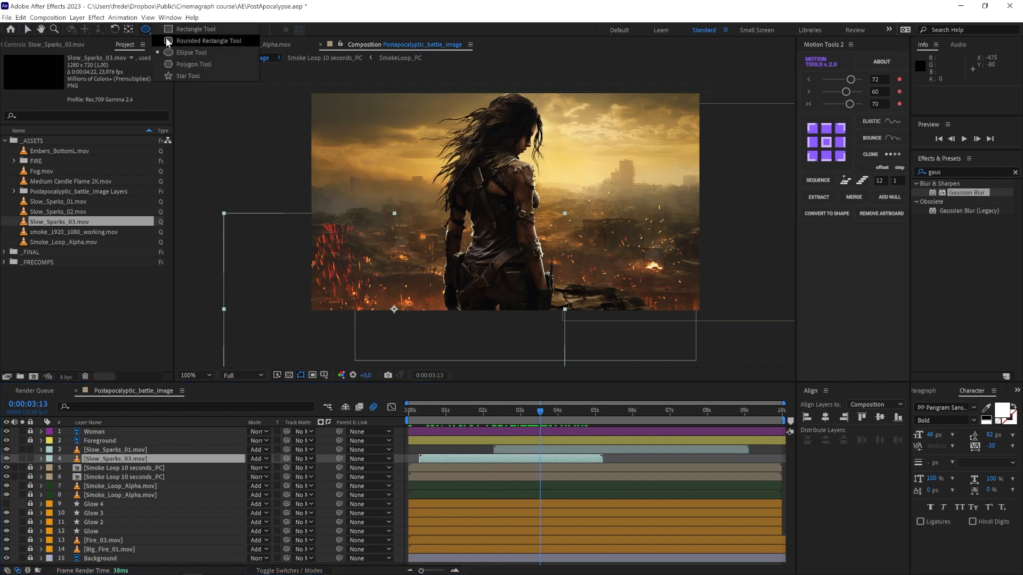
{"action": "left_click", "coordinate": [175, 29]}
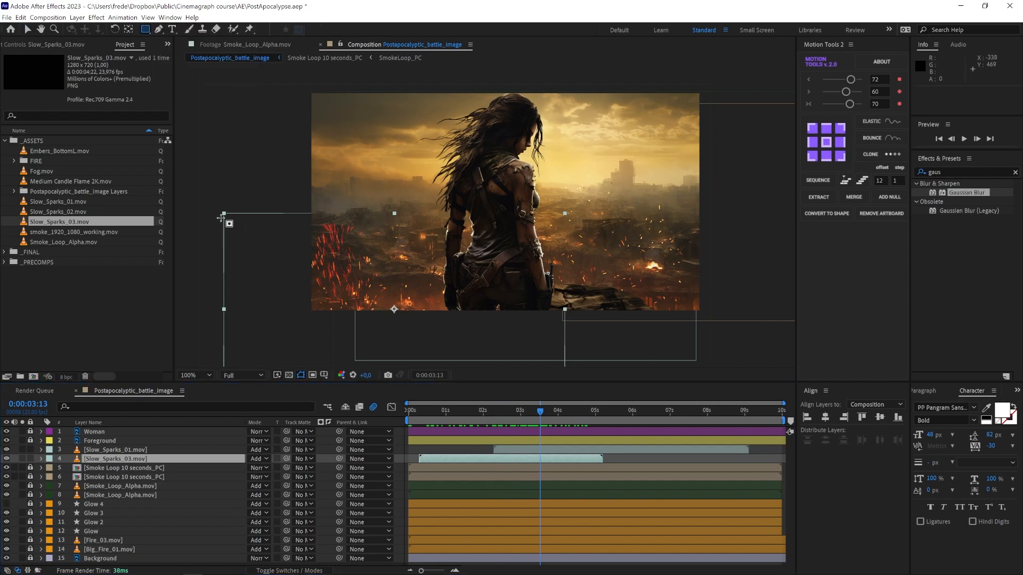
{"action": "mouse_move", "coordinate": [203, 181]}
{"action": "left_mouse_down"}
{"action": "mouse_move", "coordinate": [433, 230]}
{"action": "mouse_move", "coordinate": [432, 246]}
{"action": "left_mouse_up"}
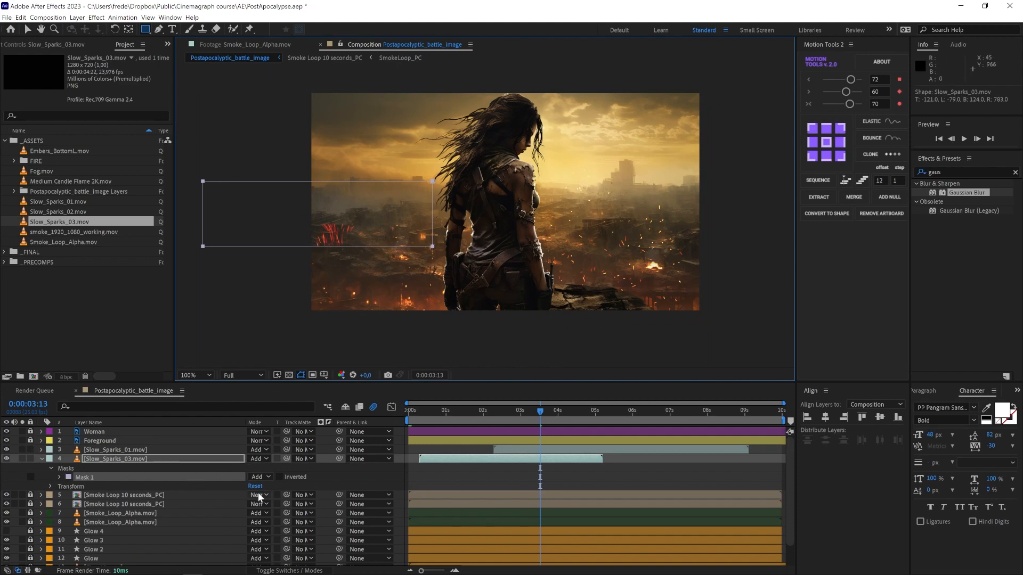
{"action": "left_click", "coordinate": [278, 476]}
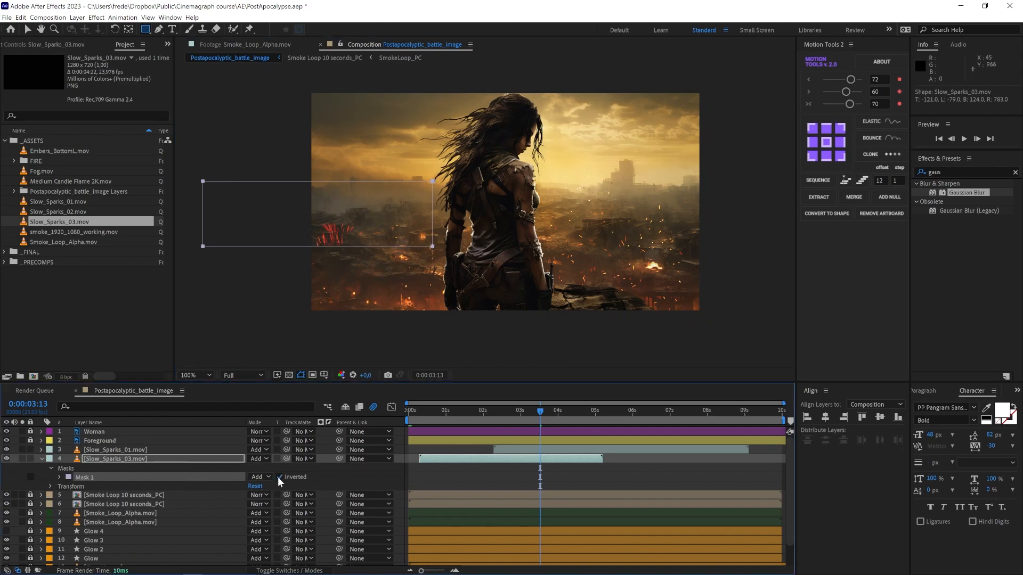
{"action": "left_click", "coordinate": [60, 477]}
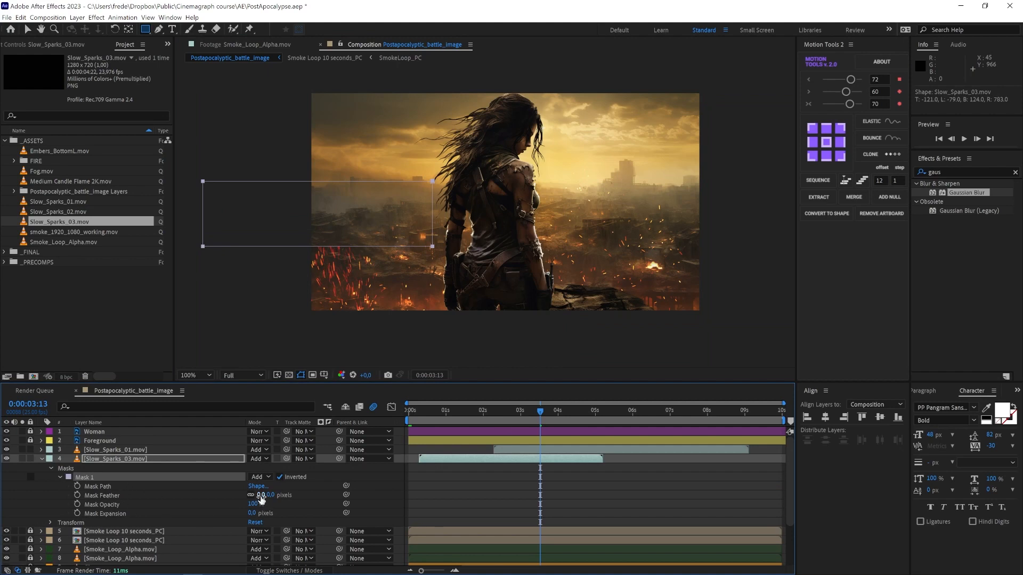
{"action": "left_click_drag", "start_coordinate": [261, 498], "coordinate": [360, 501]}
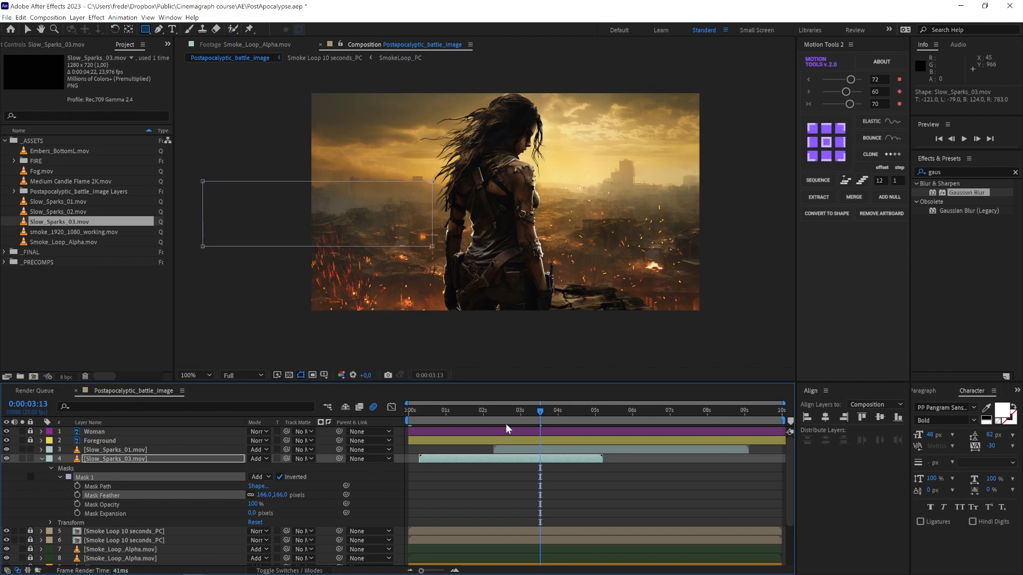
Step: Duplicate Slow_Sparks_03.mov and shift the copy later so it starts at about 6 seconds
{"action": "left_click_drag", "start_coordinate": [472, 409], "coordinate": [674, 410]}
{"action": "key", "text": "ctrl+d"}
{"action": "left_click_drag", "start_coordinate": [518, 459], "coordinate": [741, 460]}
{"action": "left_click_drag", "start_coordinate": [675, 410], "coordinate": [725, 411]}
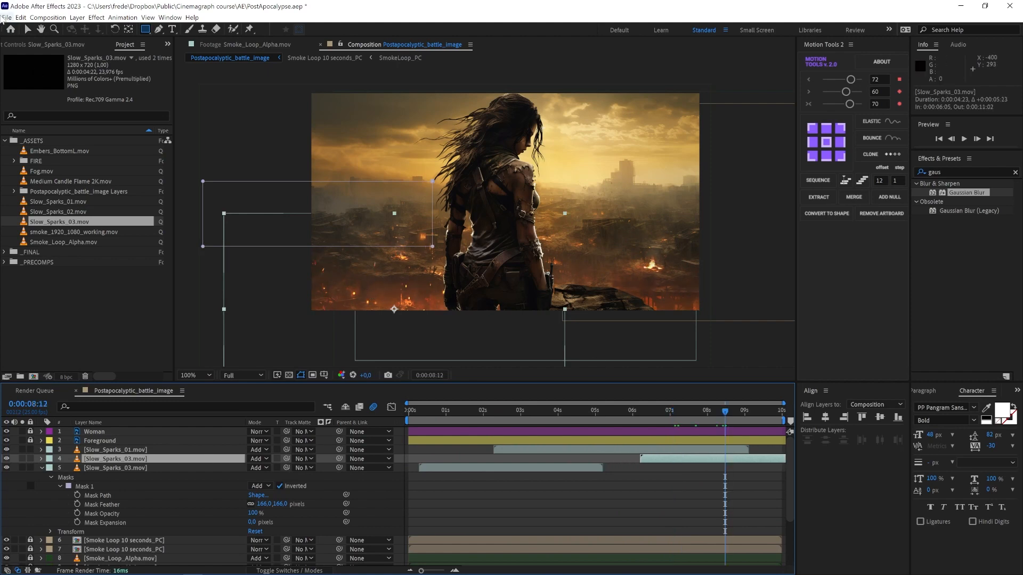
Step: Move the duplicated sparks layer to the right, beneath the woman, and preview the result
{"action": "left_click", "coordinate": [28, 29]}
{"action": "left_click_drag", "start_coordinate": [336, 314], "coordinate": [556, 313]}
{"action": "left_click_drag", "start_coordinate": [698, 418], "coordinate": [753, 433]}
{"action": "key", "text": "space"}
{"action": "key", "text": "space"}
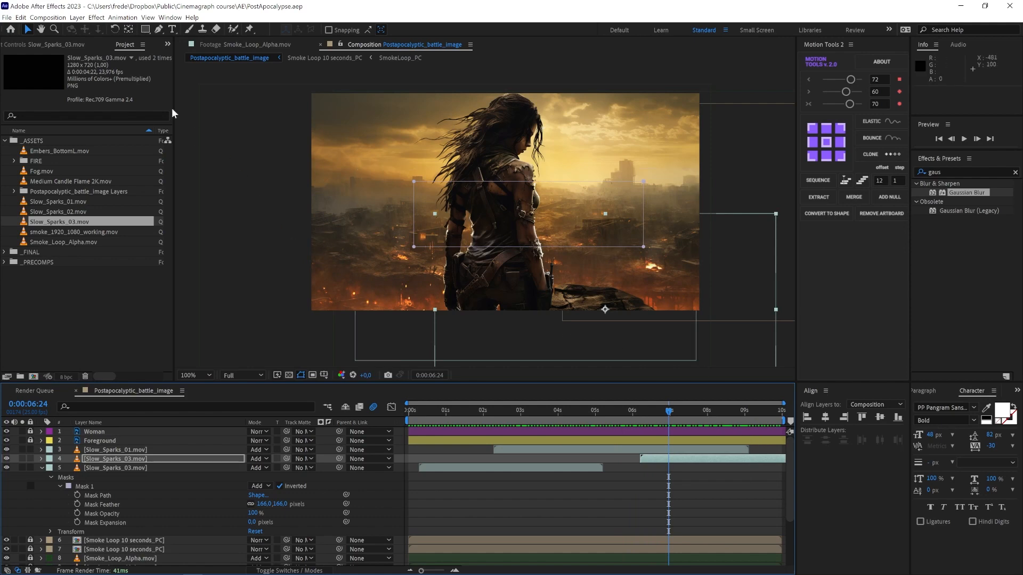
Step: Pre-compose the Sky layer and open the resulting Sky_PC composition
{"action": "left_click", "coordinate": [242, 160]}
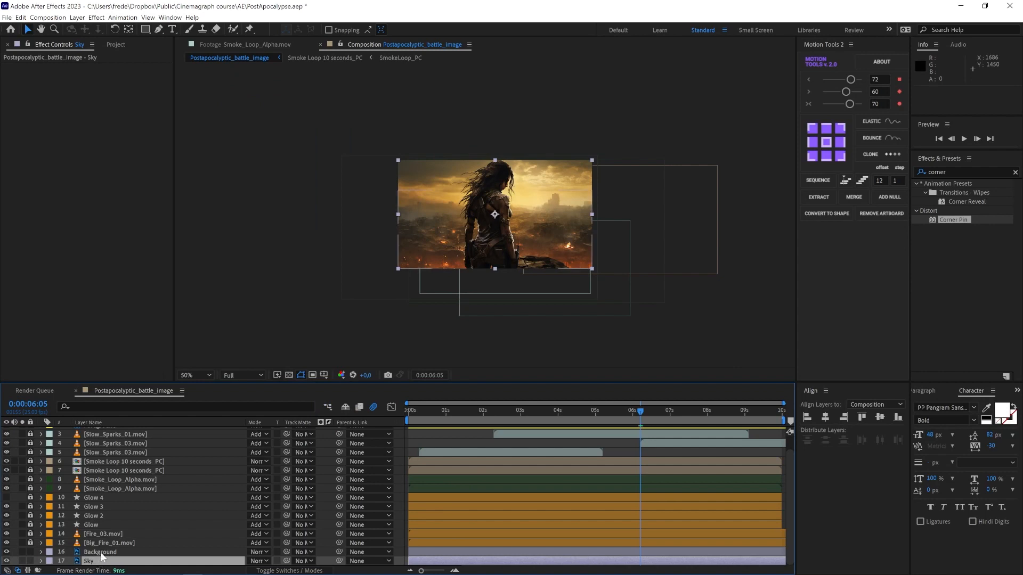
{"action": "left_click", "coordinate": [101, 552]}
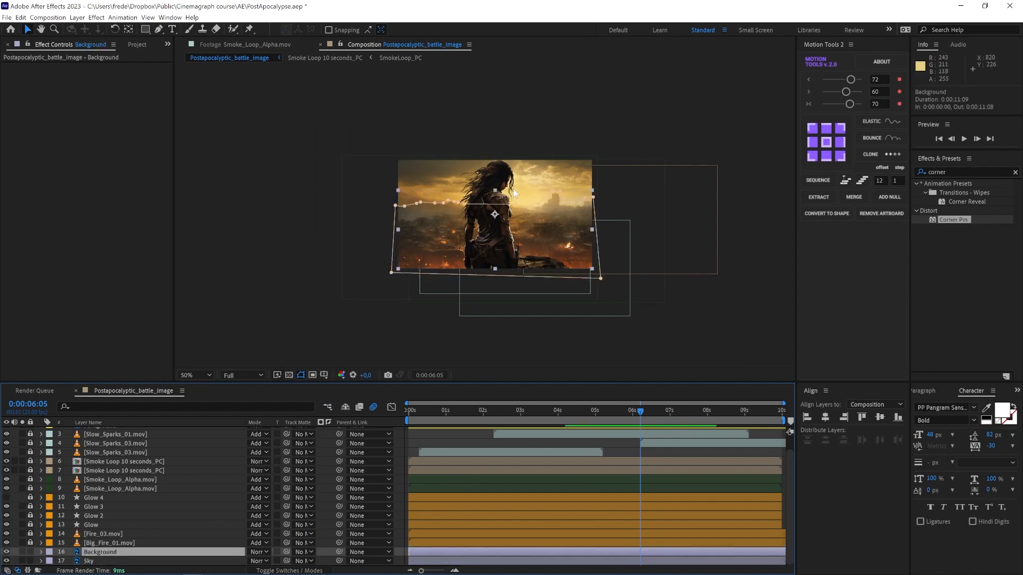
{"action": "scroll", "coordinate": [579, 203], "scroll_direction": "up", "scroll_amount": 1}
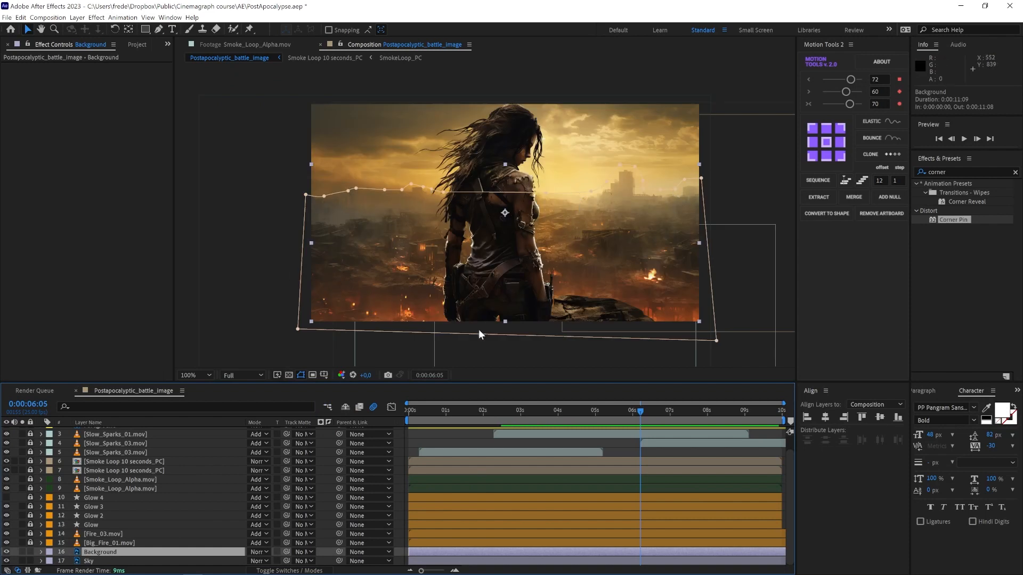
{"action": "left_click", "coordinate": [116, 561]}
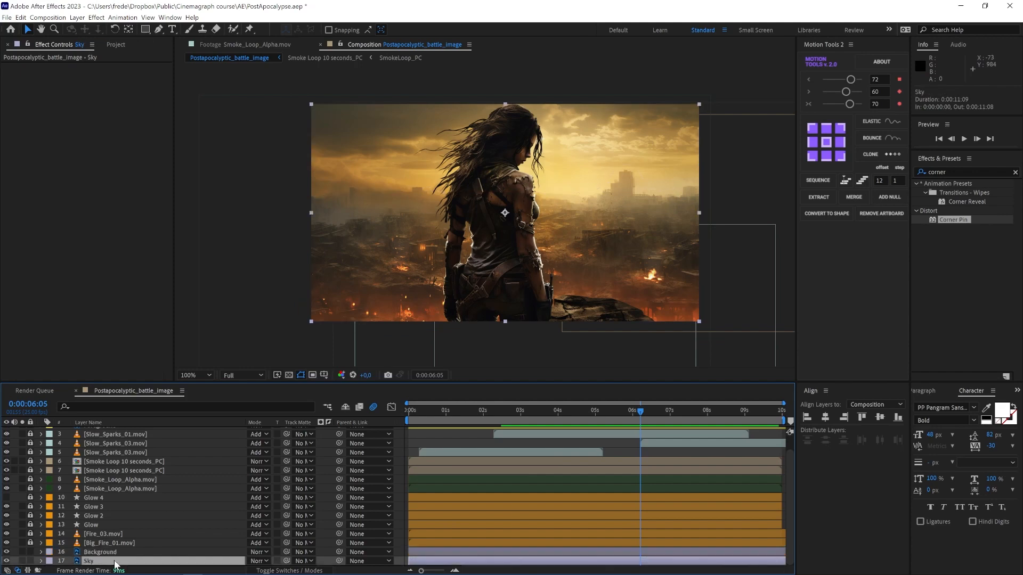
{"action": "right_click", "coordinate": [116, 564]}
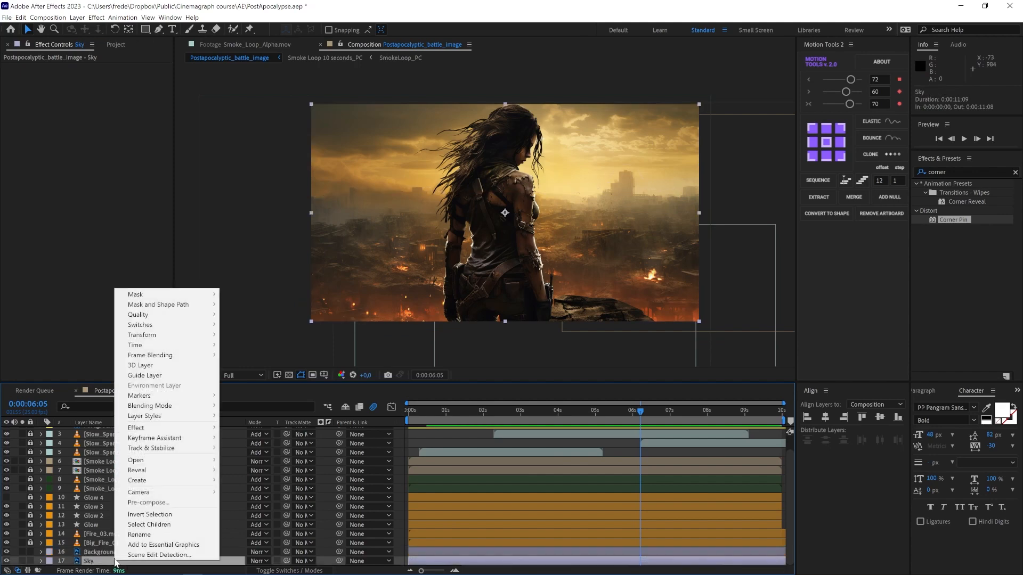
{"action": "left_click", "coordinate": [158, 505]}
{"action": "double_click", "coordinate": [442, 562]}
Step: Apply the Corner Pin effect to the sky layer inside Sky_PC at the start of the timeline
{"action": "left_click_drag", "start_coordinate": [607, 411], "coordinate": [403, 414]}
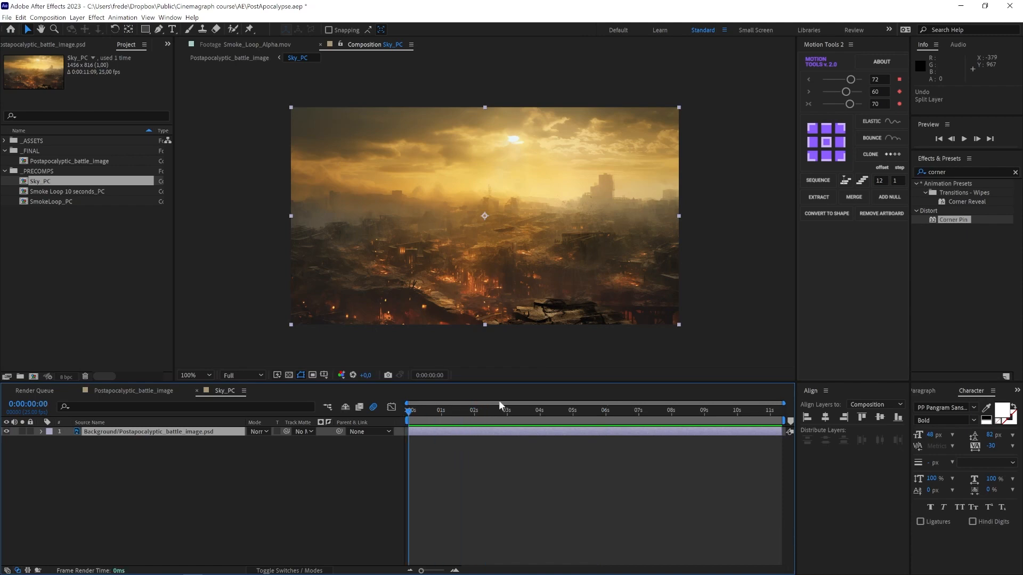
{"action": "left_click", "coordinate": [954, 172]}
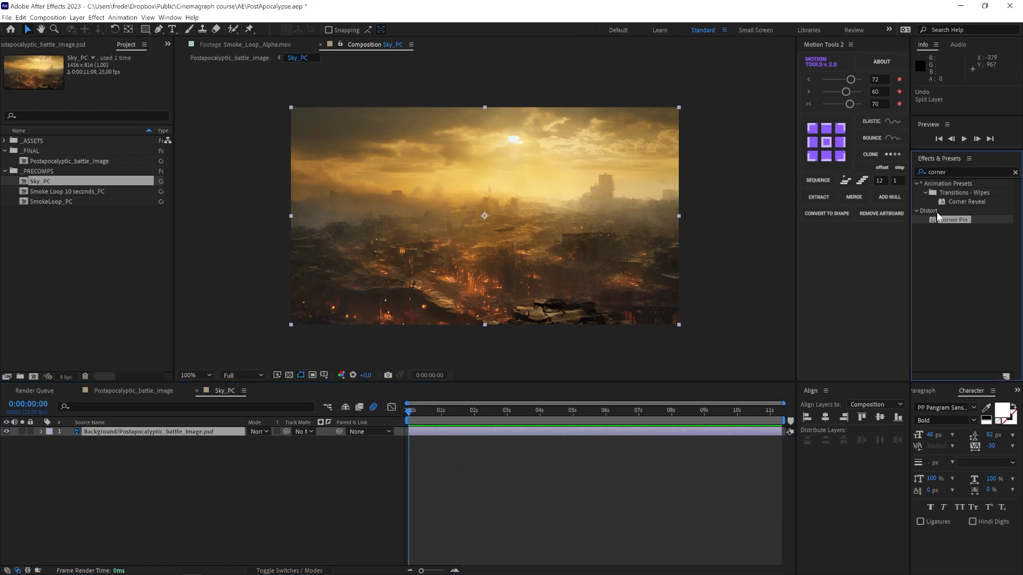
{"action": "left_click_drag", "start_coordinate": [934, 223], "coordinate": [188, 429]}
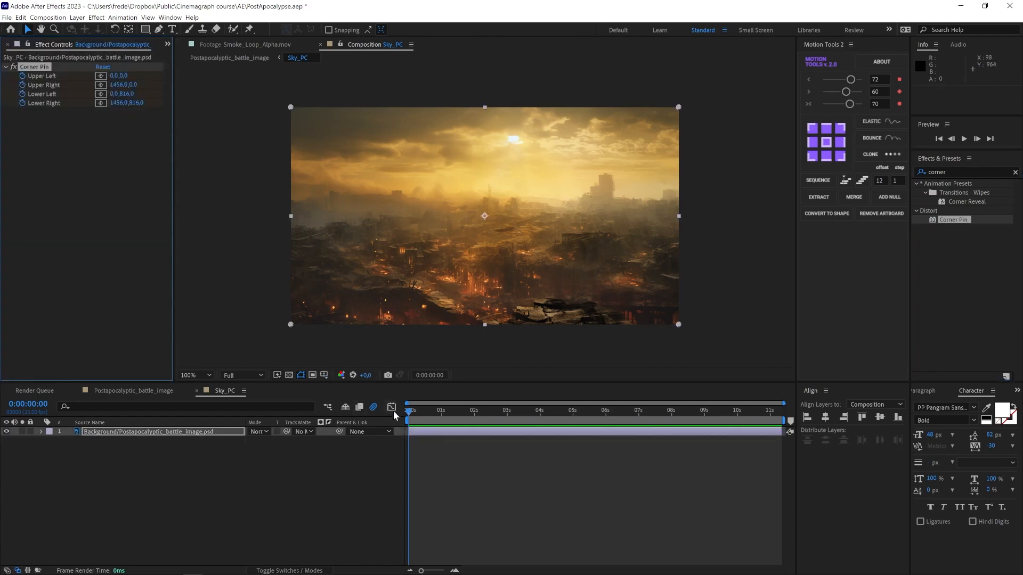
Step: At the last frame, set the Corner Pin corners to upper left -147,0, upper right 1401,0, lower right 1496,816, lower left 38,816
{"action": "left_click_drag", "start_coordinate": [411, 413], "coordinate": [794, 439]}
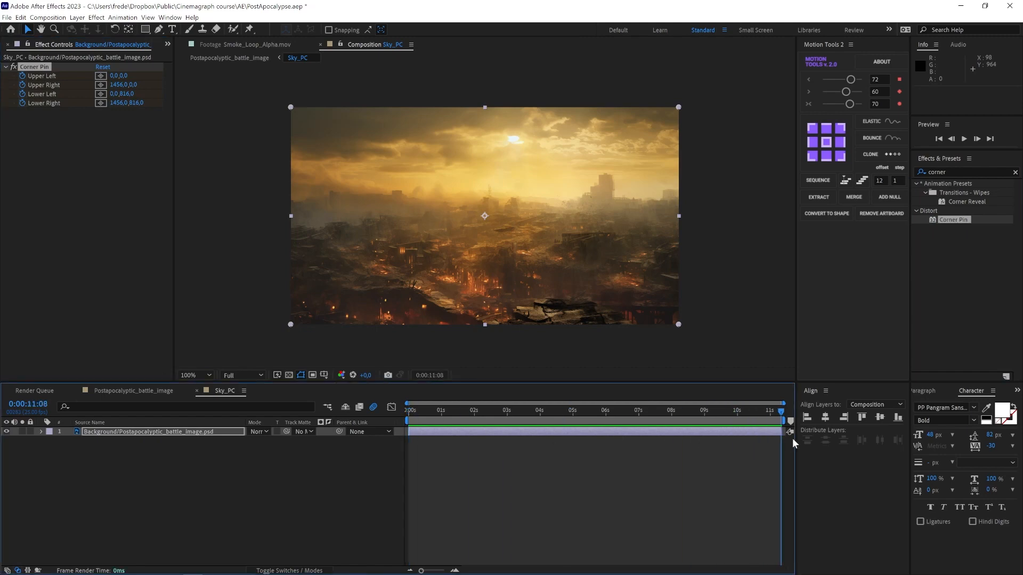
{"action": "left_click_drag", "start_coordinate": [291, 107], "coordinate": [253, 107]}
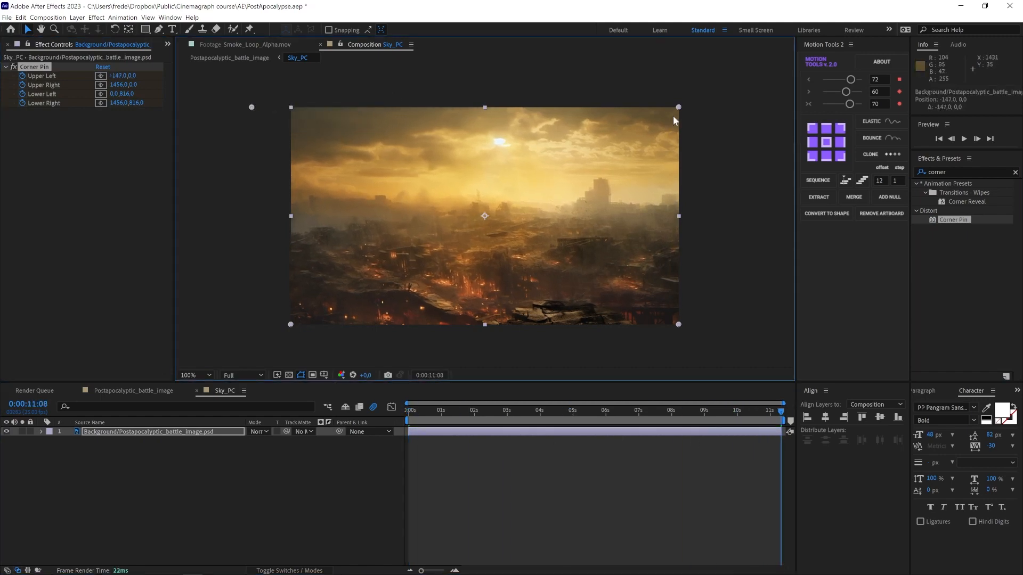
{"action": "left_click_drag", "start_coordinate": [680, 104], "coordinate": [665, 105]}
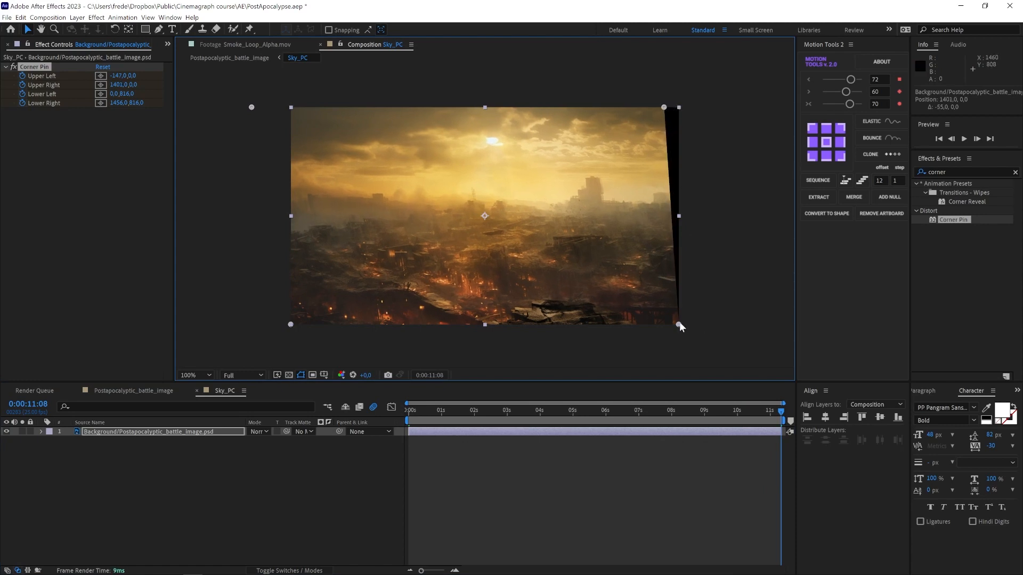
{"action": "left_click_drag", "start_coordinate": [679, 322], "coordinate": [690, 320]}
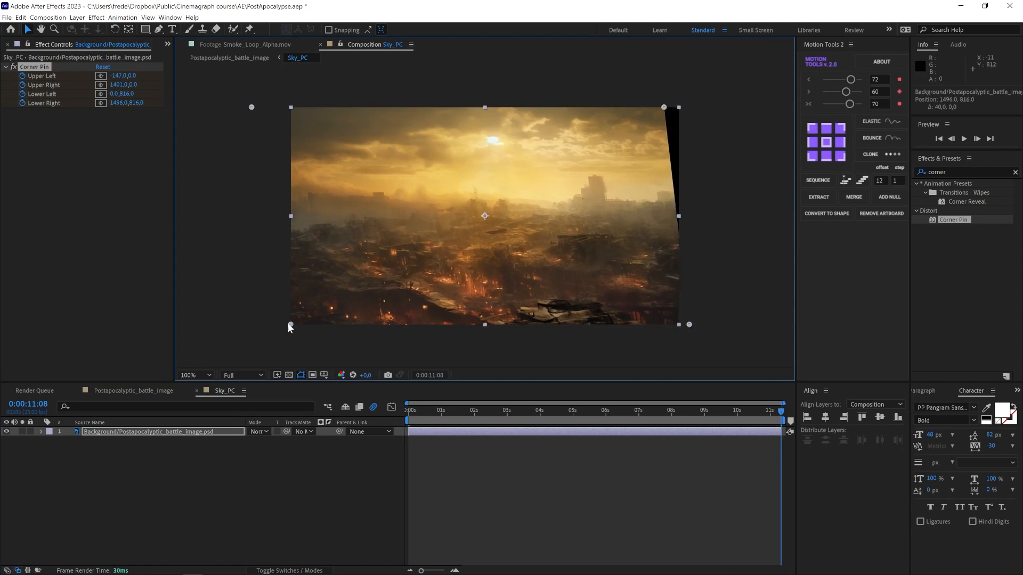
{"action": "left_click_drag", "start_coordinate": [290, 324], "coordinate": [297, 323]}
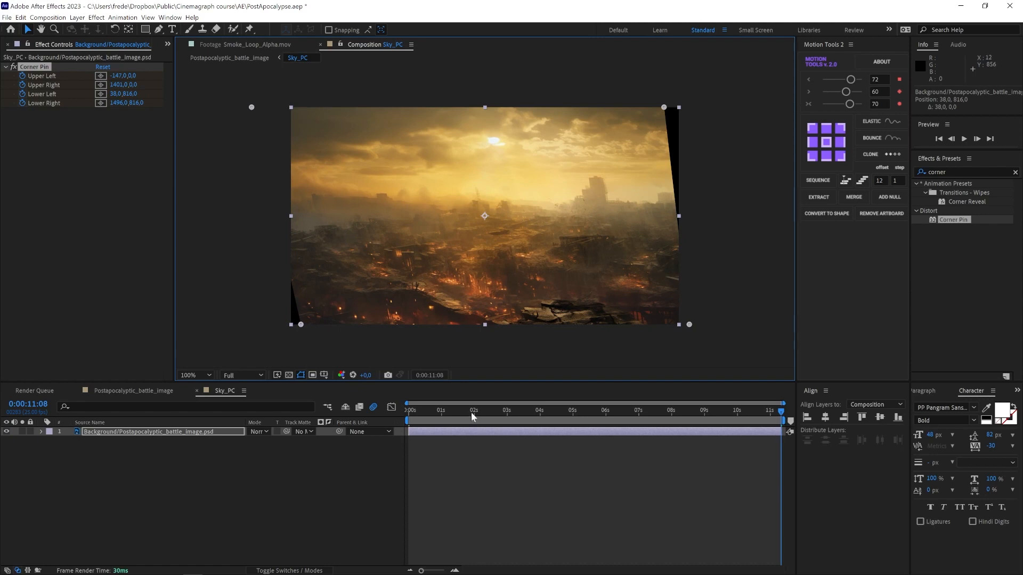
Step: Split the sky layer at 5 seconds
{"action": "left_click_drag", "start_coordinate": [471, 417], "coordinate": [572, 415]}
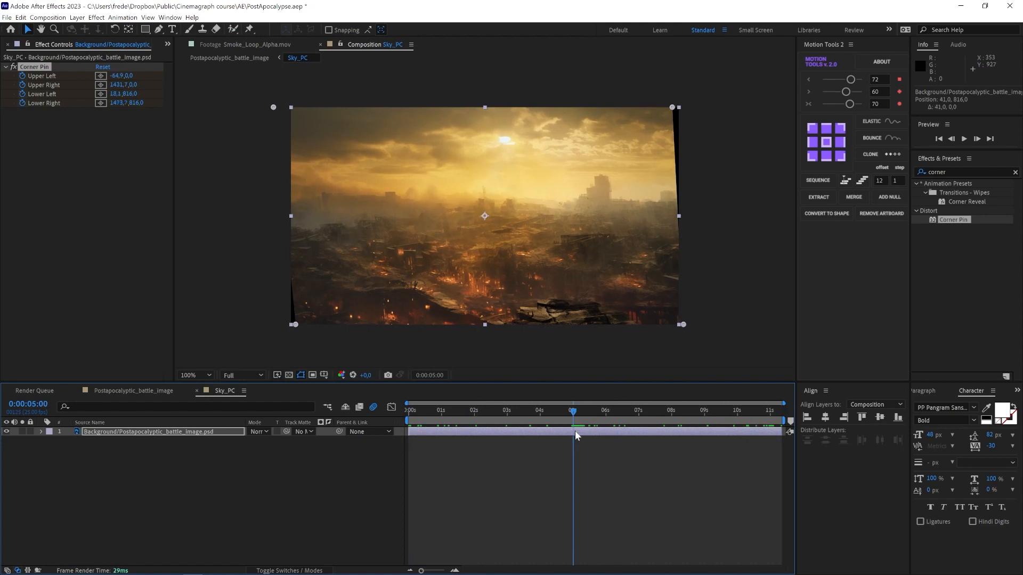
{"action": "left_click", "coordinate": [575, 432]}
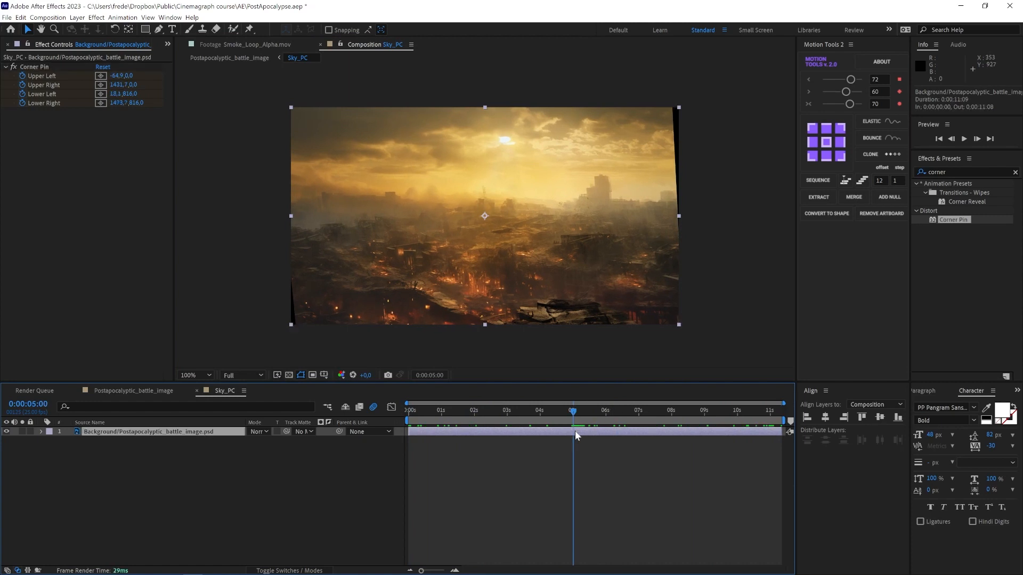
{"action": "key", "text": "ctrl+shift+d"}
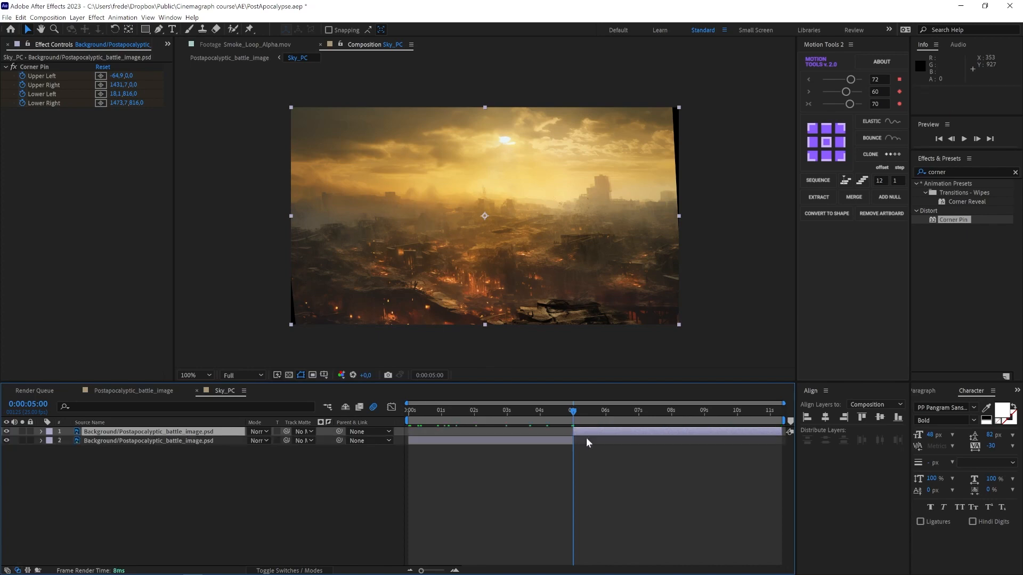
Step: Move the later sky segment so it starts at the beginning of the Sky_PC timeline, overlapping the first segment
{"action": "left_click_drag", "start_coordinate": [635, 431], "coordinate": [479, 433]}
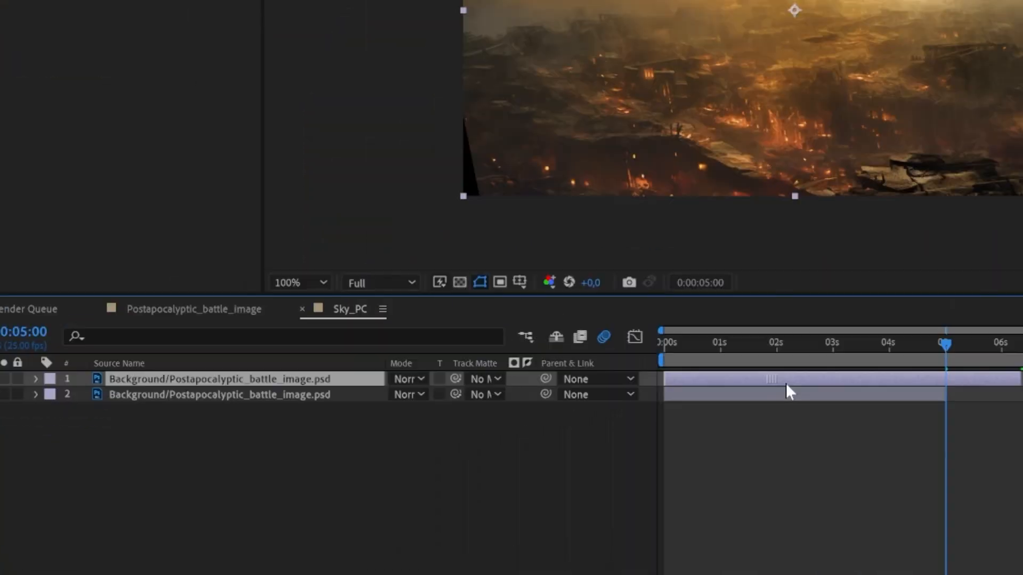
{"action": "left_click", "coordinate": [689, 393]}
{"action": "left_click", "coordinate": [718, 374]}
Step: Keyframe the upper sky layer's opacity at 100% around 1 second and 0% at 5 seconds to crossfade
{"action": "key", "text": "t"}
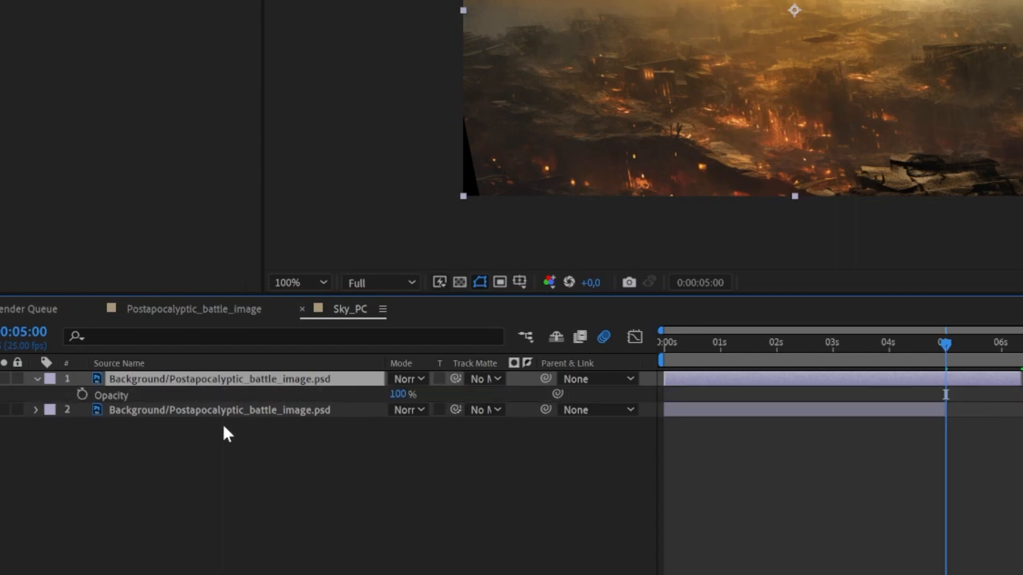
{"action": "left_click", "coordinate": [78, 394]}
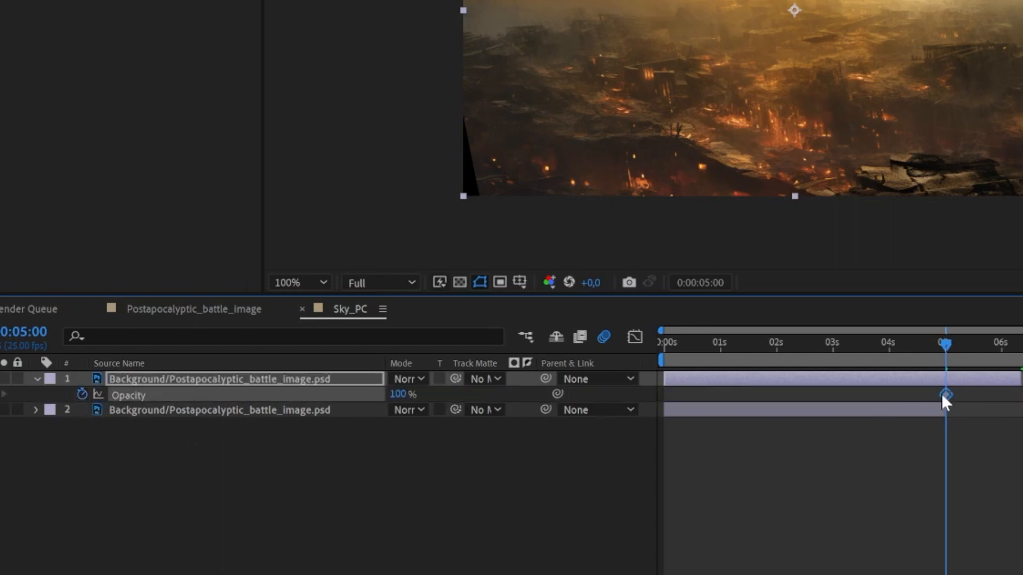
{"action": "left_click_drag", "start_coordinate": [943, 395], "coordinate": [728, 400]}
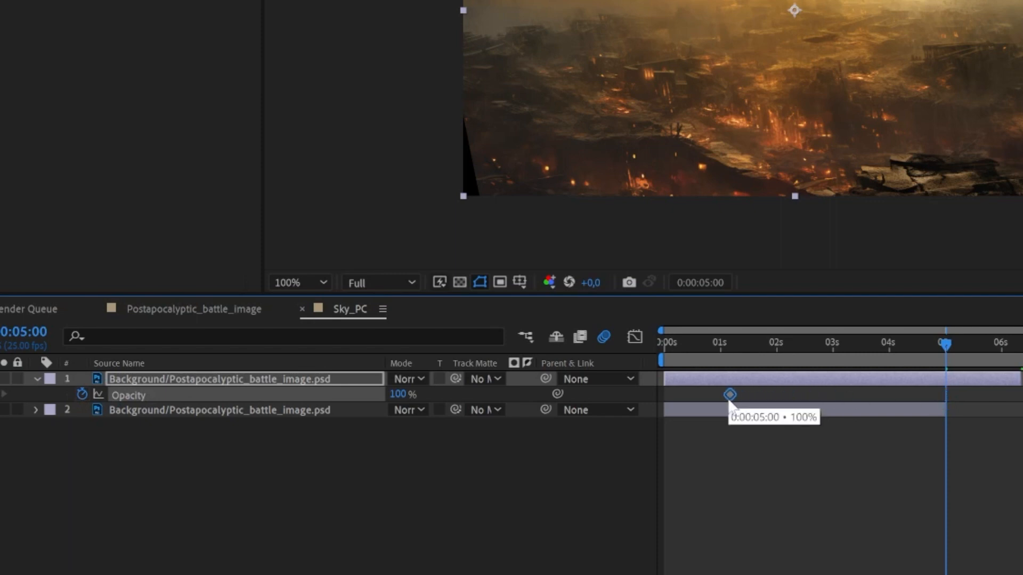
{"action": "left_click", "coordinate": [401, 394]}
{"action": "type", "text": "0"}
{"action": "key", "text": "Return"}
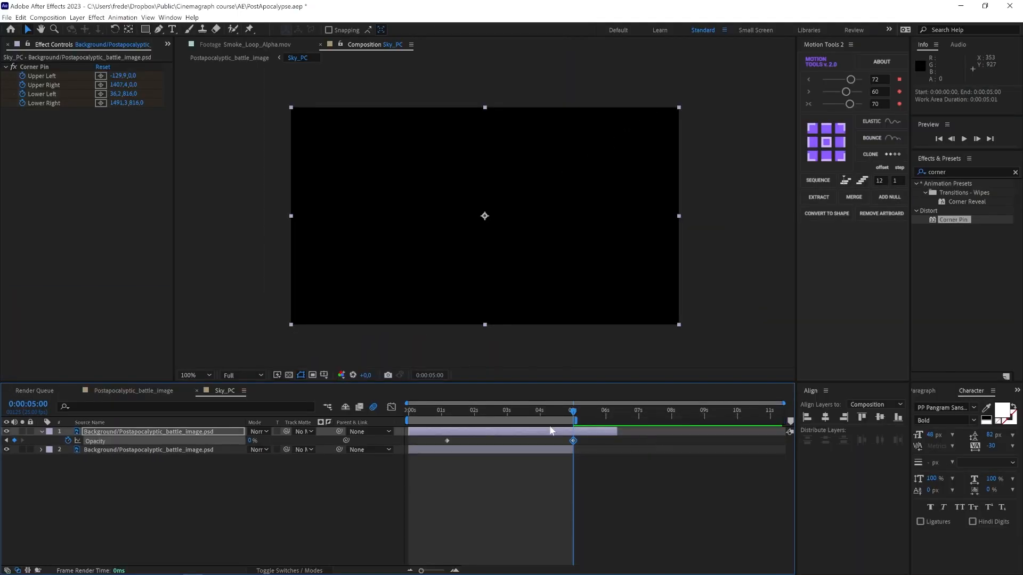
Step: Preview the sky crossfade from the start and trim the Sky_PC composition to the work area
{"action": "left_click_drag", "start_coordinate": [531, 414], "coordinate": [408, 418]}
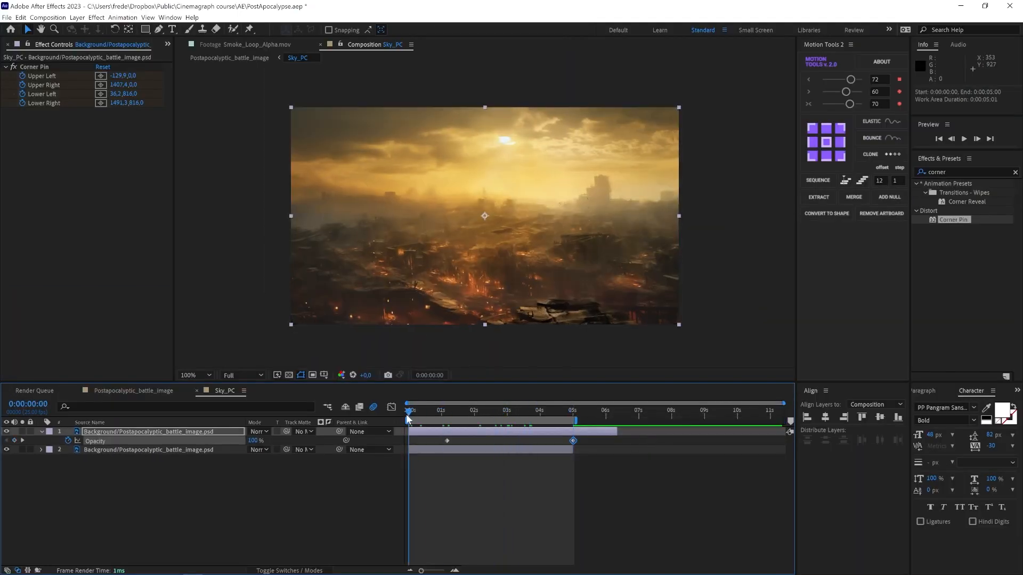
{"action": "key", "text": "space"}
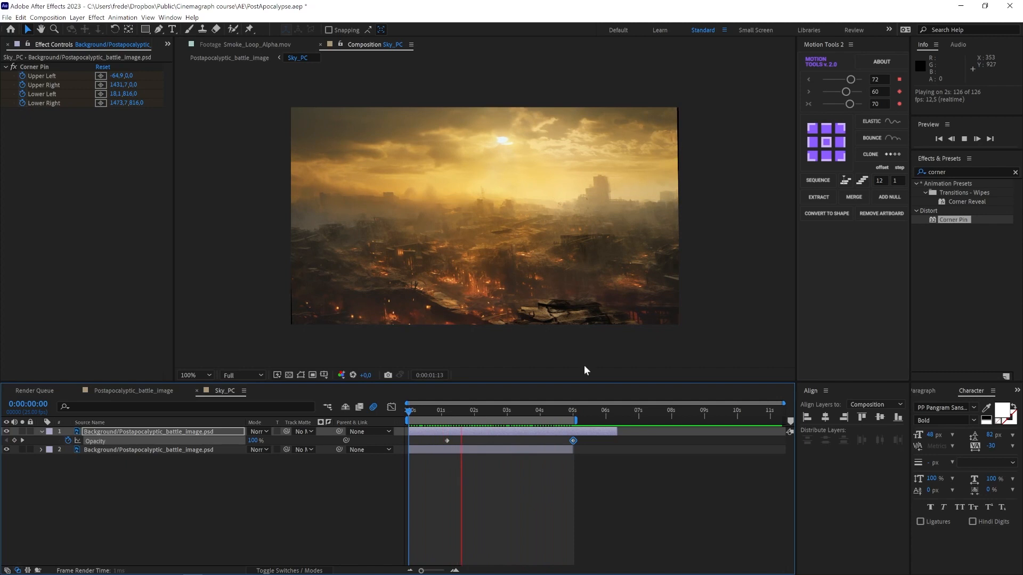
{"action": "key", "text": "space"}
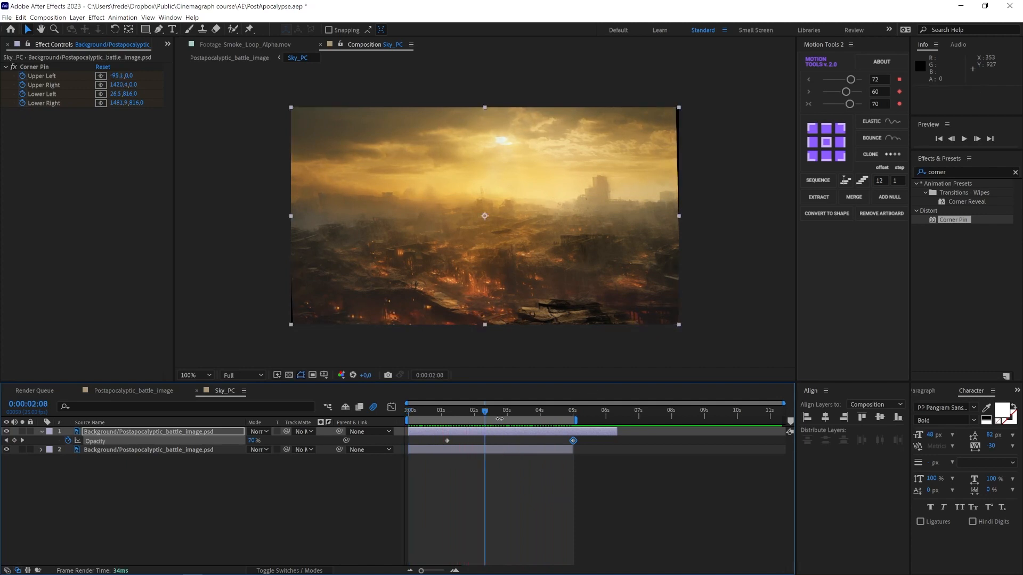
{"action": "right_click", "coordinate": [500, 417]}
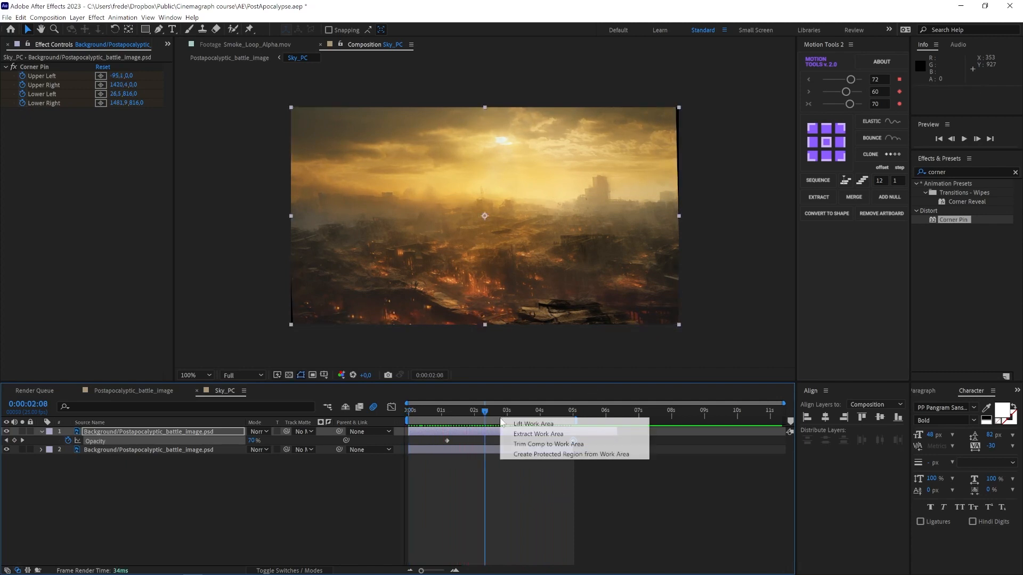
{"action": "left_click", "coordinate": [526, 443]}
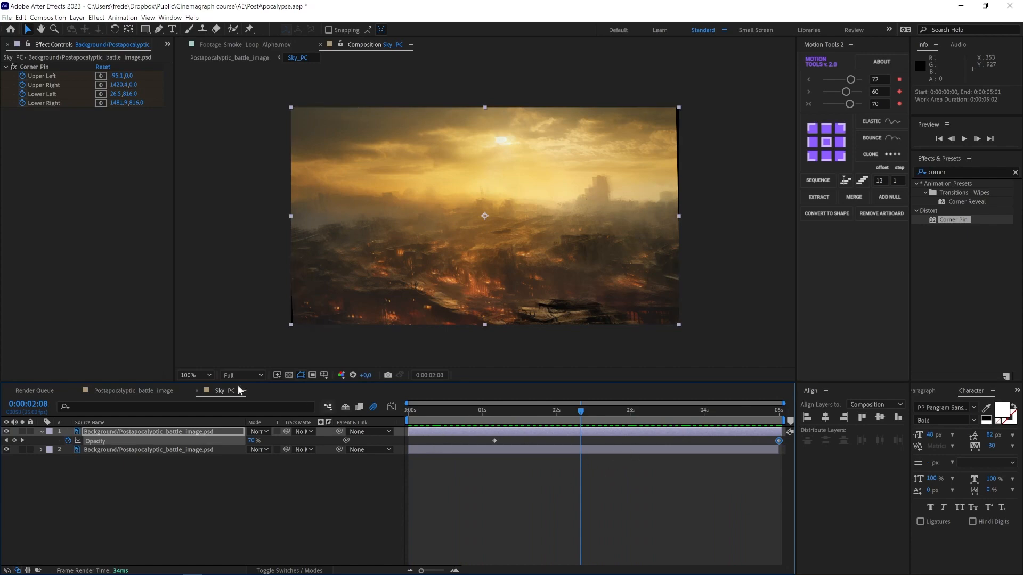
Step: In the main composition, duplicate the Sky layer and move the copy to start at 5 seconds
{"action": "left_click", "coordinate": [161, 390]}
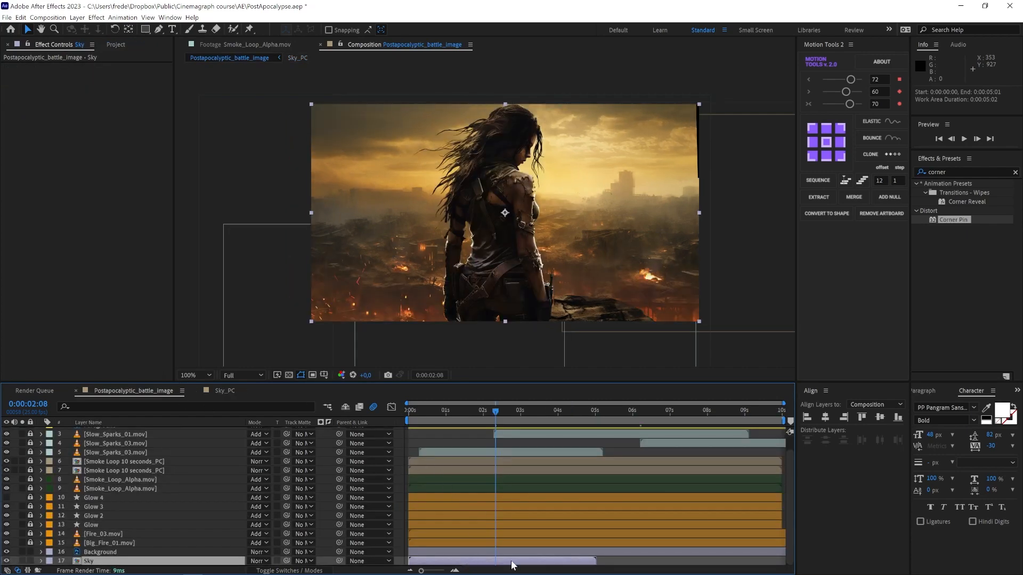
{"action": "key", "text": "ctrl+d"}
{"action": "left_click_drag", "start_coordinate": [509, 551], "coordinate": [696, 552]}
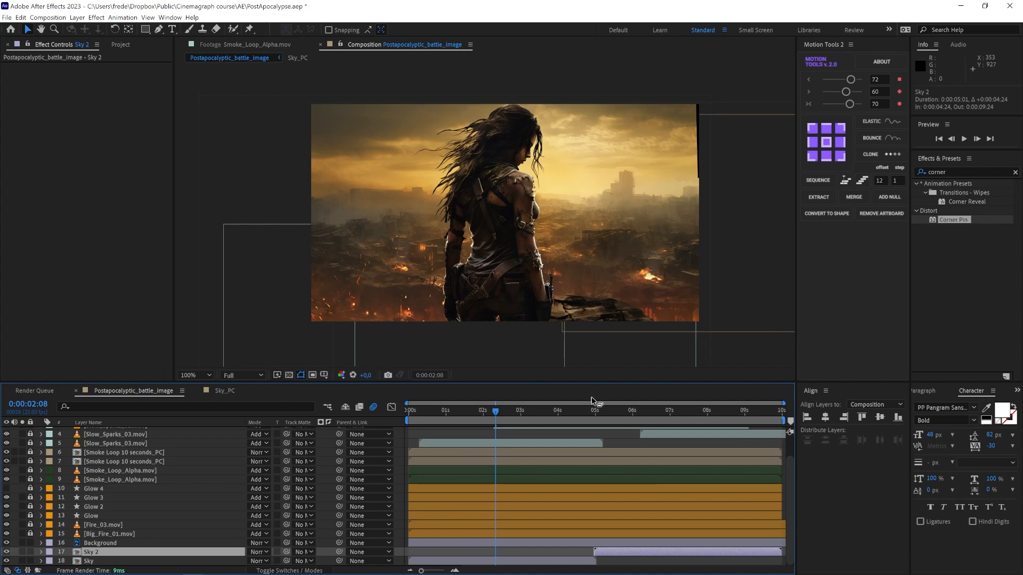
{"action": "left_click", "coordinate": [583, 413]}
{"action": "left_click_drag", "start_coordinate": [612, 554], "coordinate": [615, 551]}
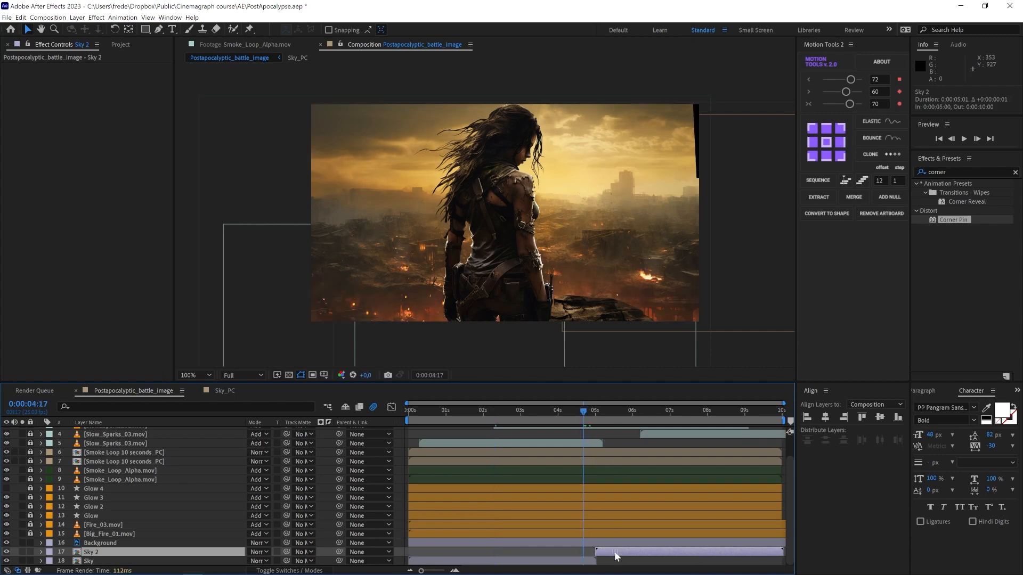
{"action": "key", "text": "space"}
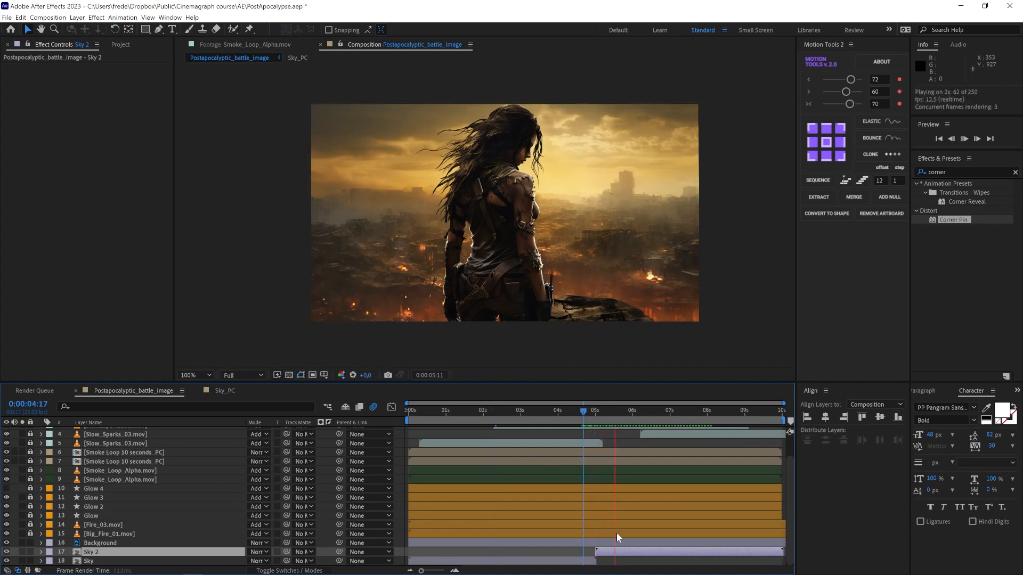
{"action": "key", "text": "space"}
Step: Pre-compose both sky layers into a new composition named SkyLoop_10Sec_PC
{"action": "left_click", "coordinate": [551, 561], "text": "shift"}
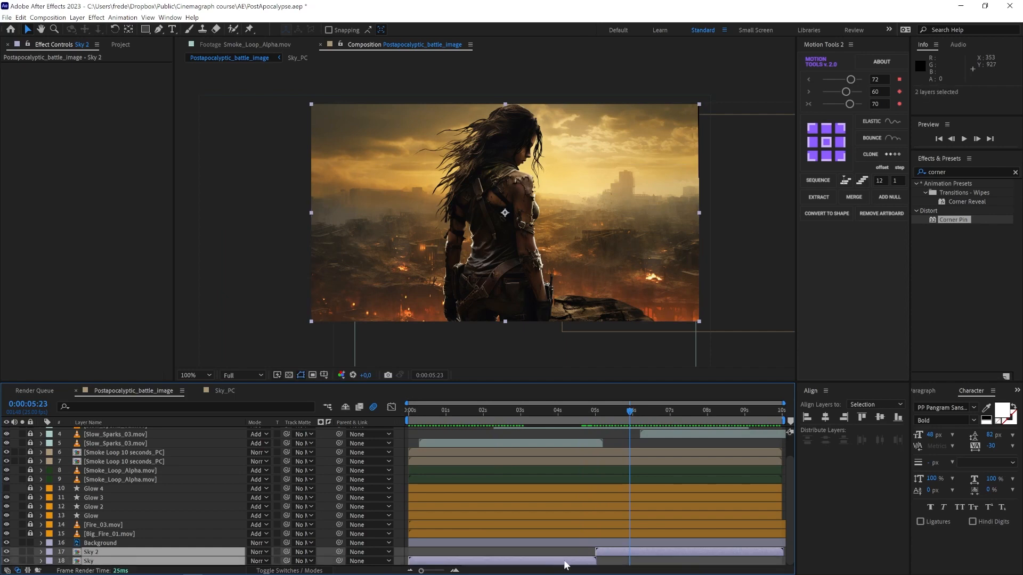
{"action": "right_click", "coordinate": [561, 563]}
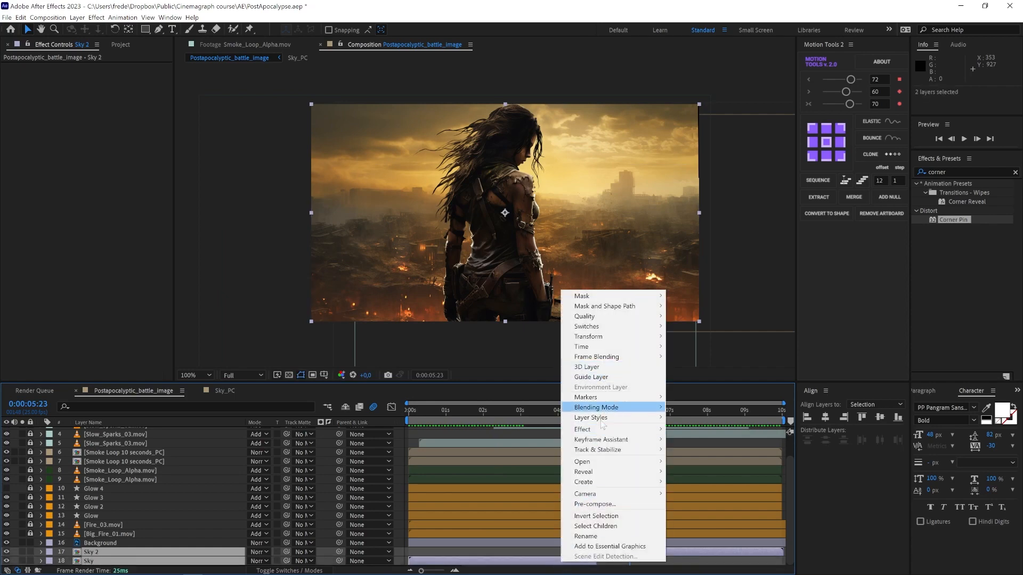
{"action": "left_click", "coordinate": [594, 504]}
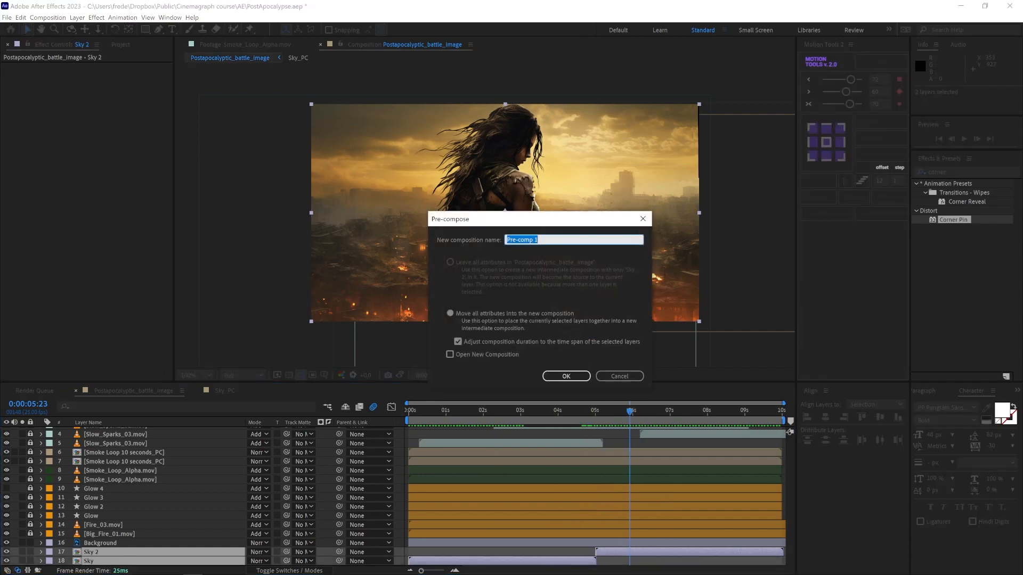
{"action": "type", "text": "SkyLoop_10Sec_PC"}
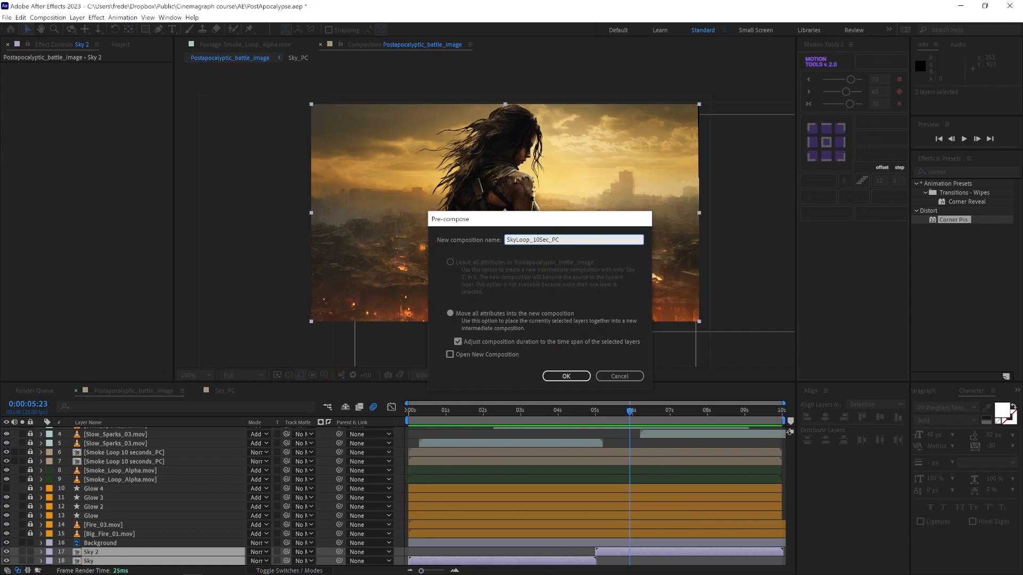
{"action": "key", "text": "Return"}
Step: Move the SkyLoop_10Sec_PC composition into the _PRECOMPS folder in the project
{"action": "left_click", "coordinate": [148, 42]}
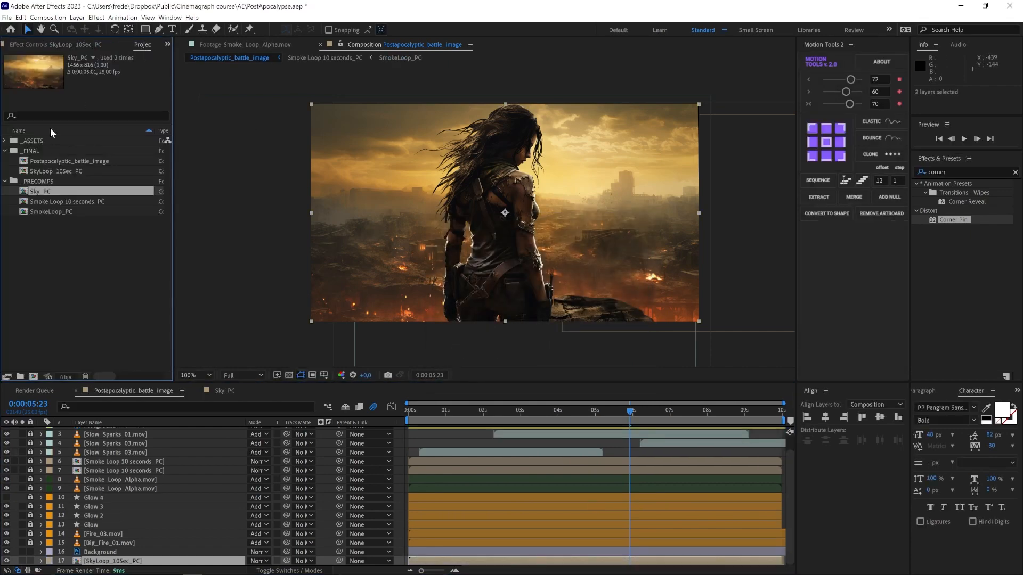
{"action": "left_click", "coordinate": [37, 173]}
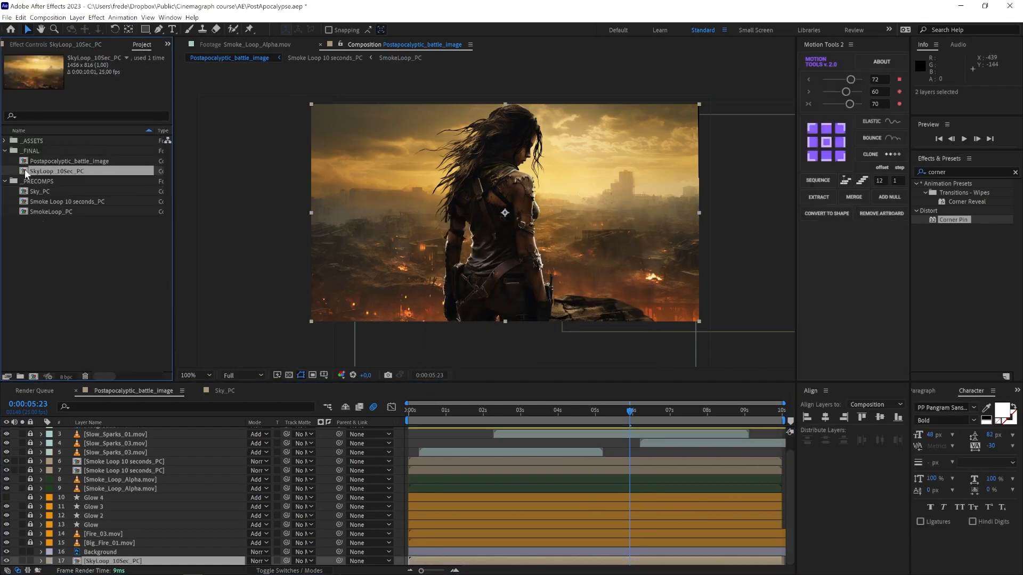
{"action": "left_click_drag", "start_coordinate": [24, 170], "coordinate": [25, 179]}
Step: Scale up the SkyLoop_10Sec_PC layer and move it to position 698, 441 so it covers the frame, then preview
{"action": "left_click_drag", "start_coordinate": [586, 412], "coordinate": [643, 411]}
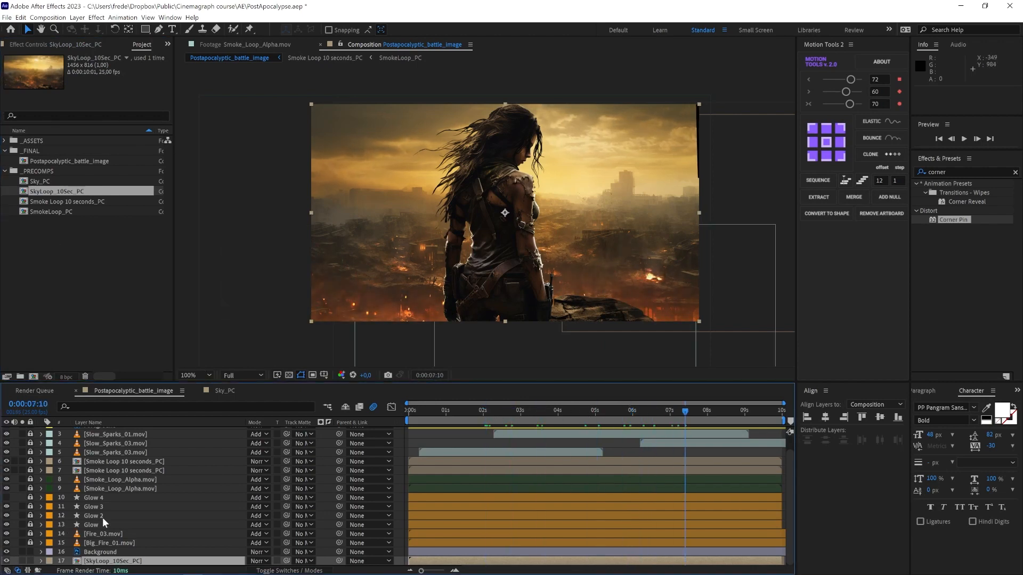
{"action": "left_click_drag", "start_coordinate": [313, 322], "coordinate": [286, 333]}
{"action": "left_click_drag", "start_coordinate": [415, 289], "coordinate": [409, 300]}
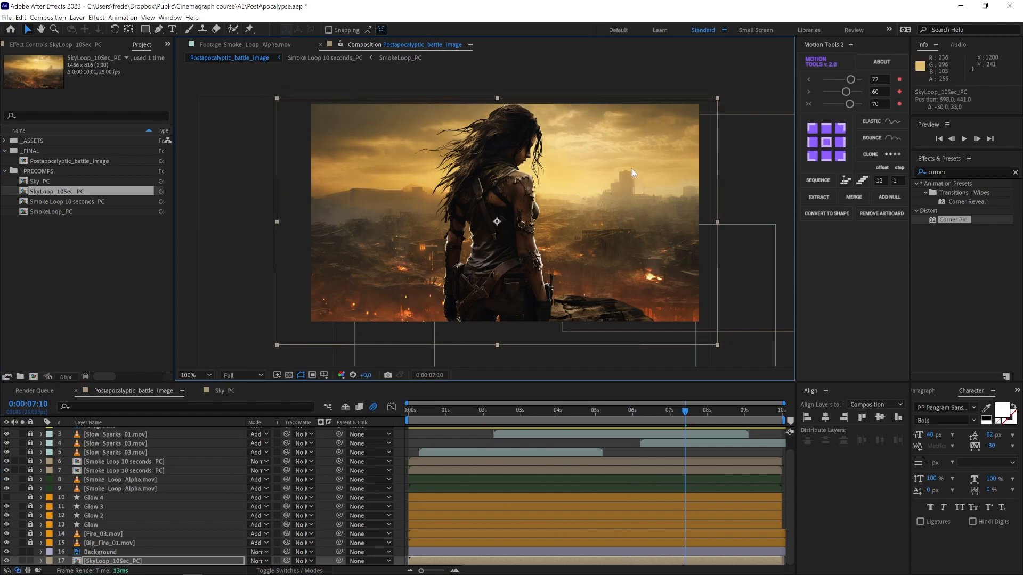
{"action": "left_click_drag", "start_coordinate": [621, 413], "coordinate": [596, 412]}
{"action": "key", "text": "space"}
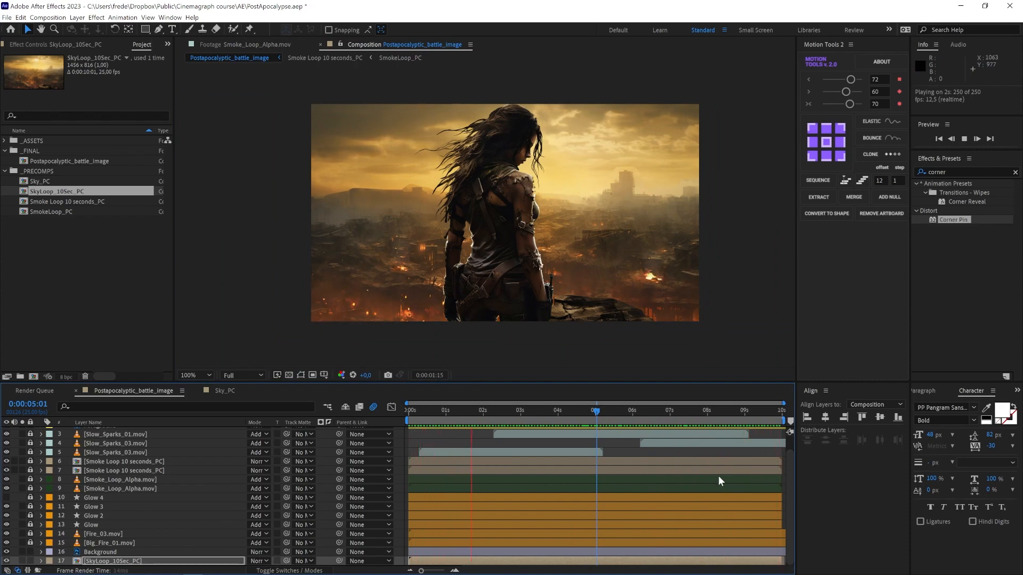
{"action": "key", "text": "space"}
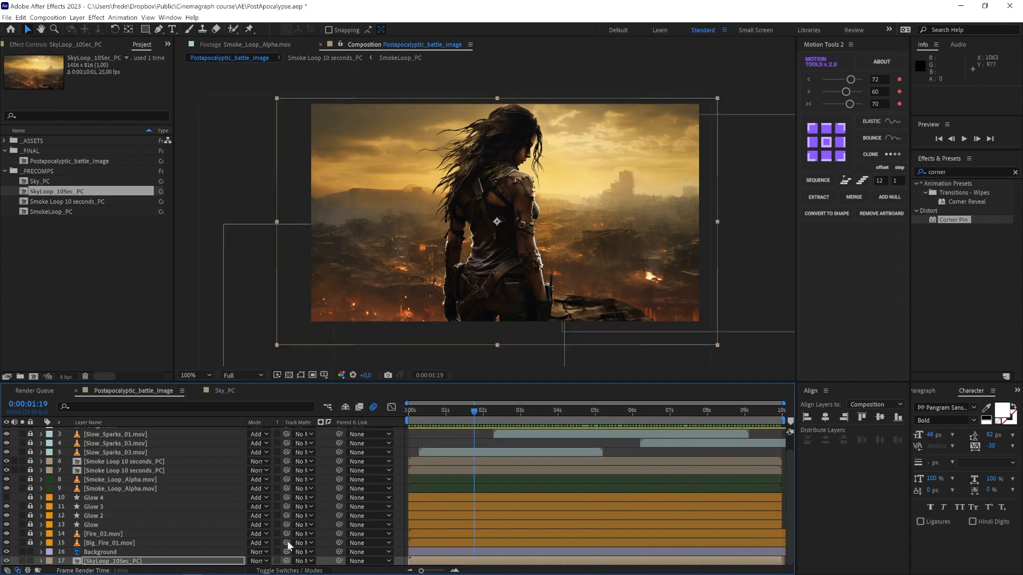
Step: Set the Background layer's Mask 1 feather to 43 pixels
{"action": "left_click", "coordinate": [102, 555]}
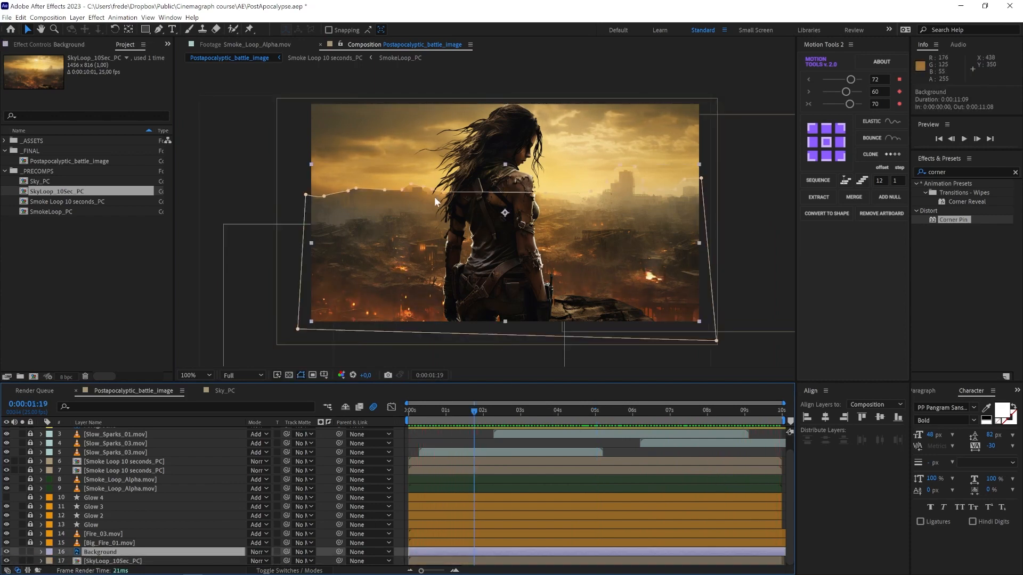
{"action": "scroll", "coordinate": [568, 211], "scroll_direction": "up", "scroll_amount": 4}
{"action": "left_click_drag", "start_coordinate": [557, 236], "coordinate": [413, 260]}
{"action": "left_click_drag", "start_coordinate": [648, 237], "coordinate": [420, 270]}
{"action": "scroll", "coordinate": [483, 248], "scroll_direction": "down", "scroll_amount": 1}
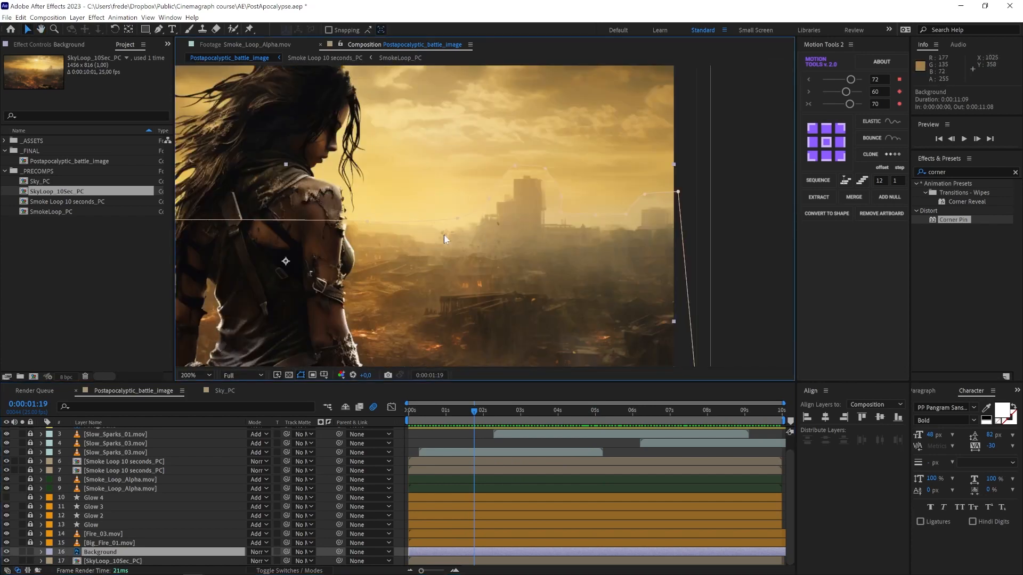
{"action": "left_click", "coordinate": [42, 552]}
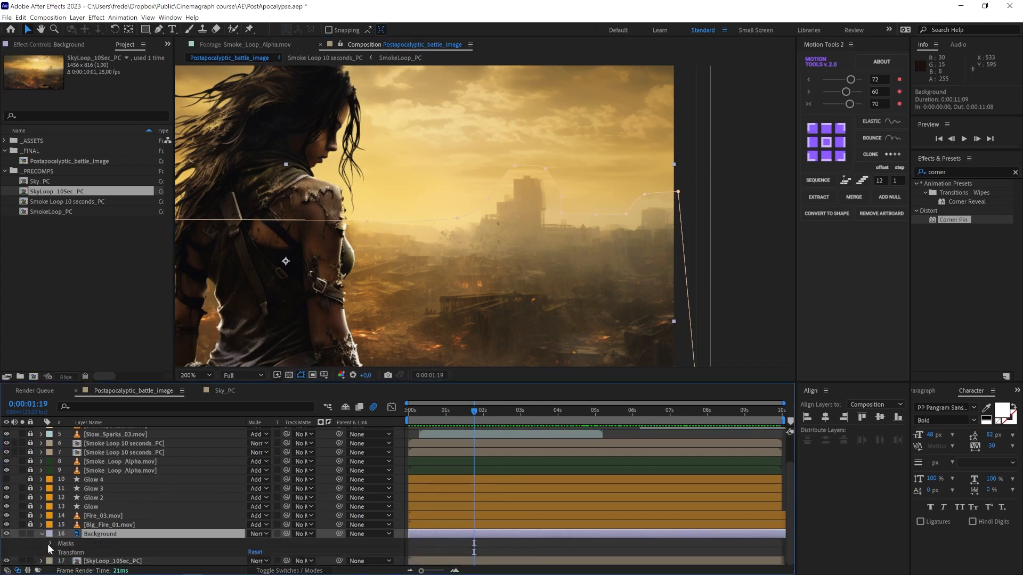
{"action": "left_click", "coordinate": [48, 544]}
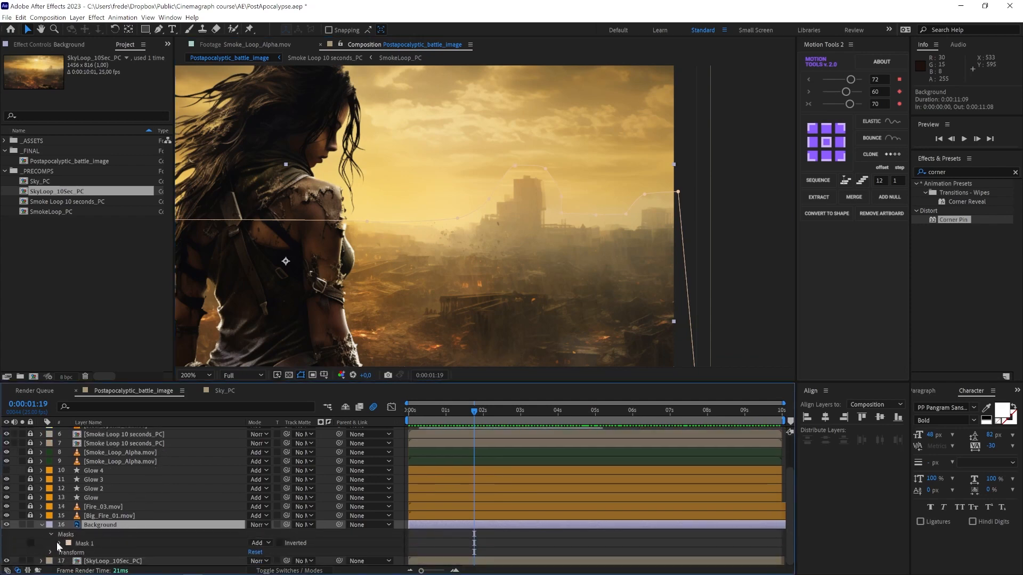
{"action": "left_click", "coordinate": [58, 544]}
{"action": "left_click", "coordinate": [262, 543]}
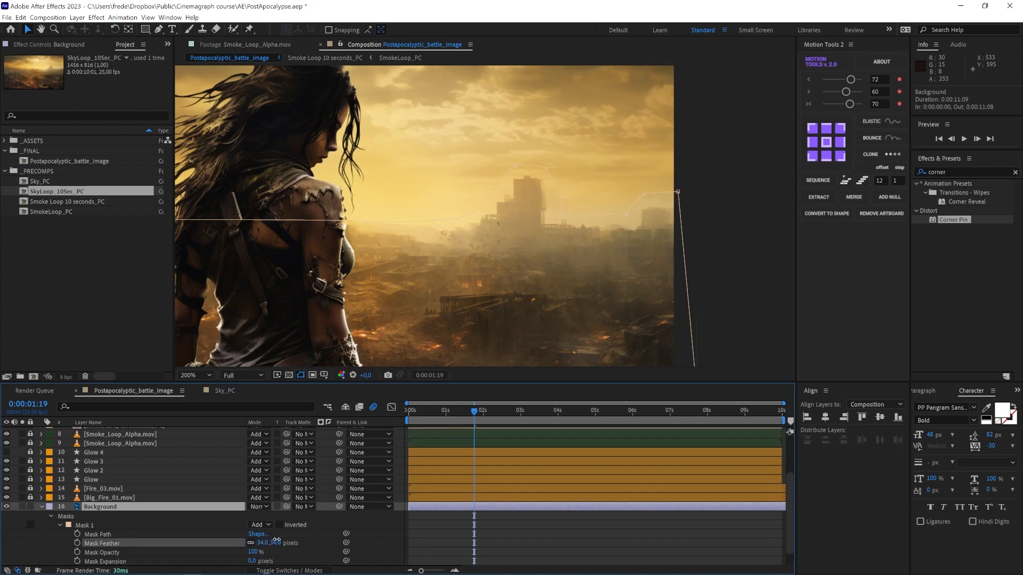
Step: Preview the composition with the feathered background mask
{"action": "left_click_drag", "start_coordinate": [474, 413], "coordinate": [433, 416]}
{"action": "key", "text": "space"}
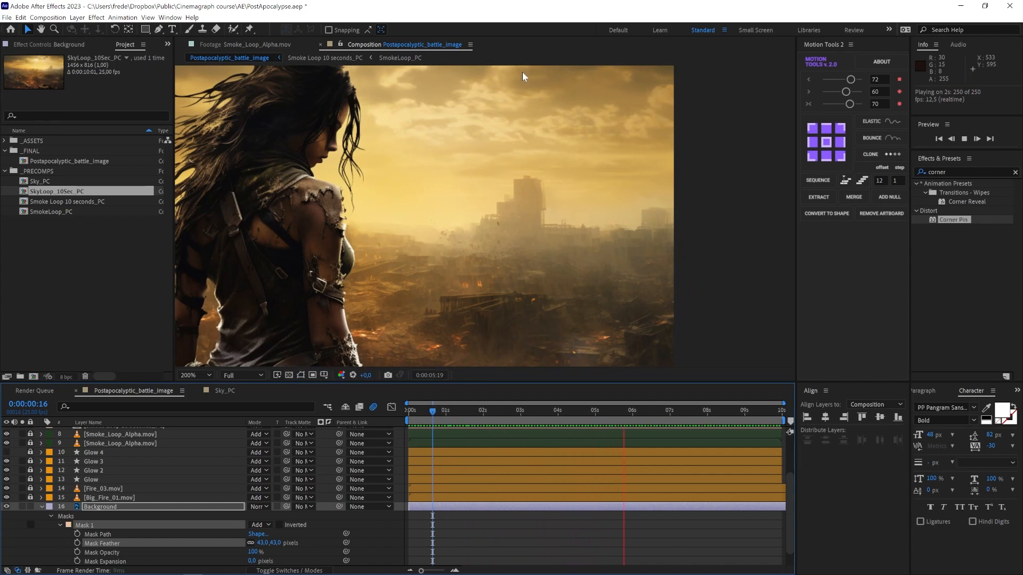
{"action": "scroll", "coordinate": [471, 183], "scroll_direction": "down", "scroll_amount": 2}
{"action": "scroll", "coordinate": [452, 197], "scroll_direction": "up", "scroll_amount": 2}
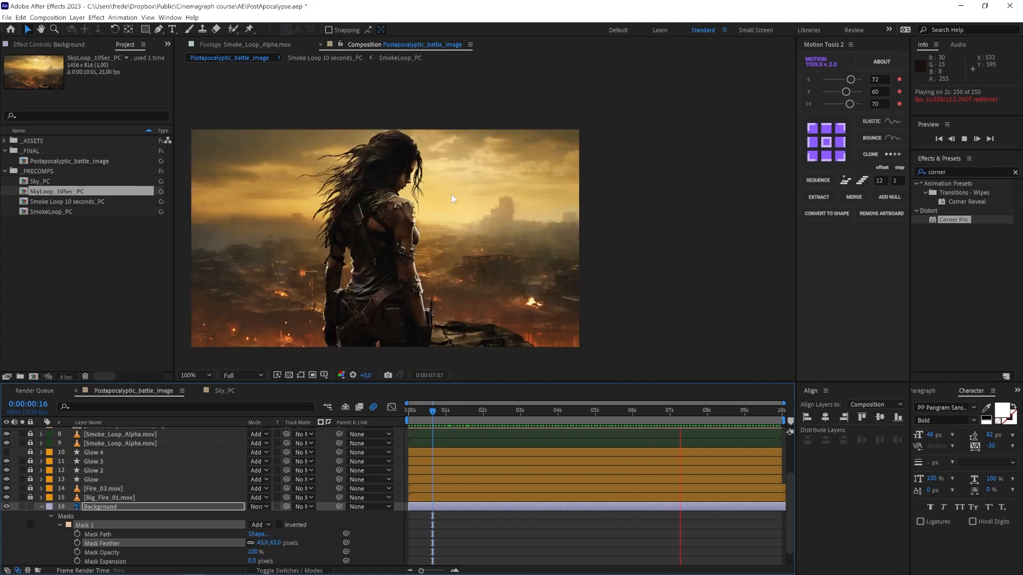